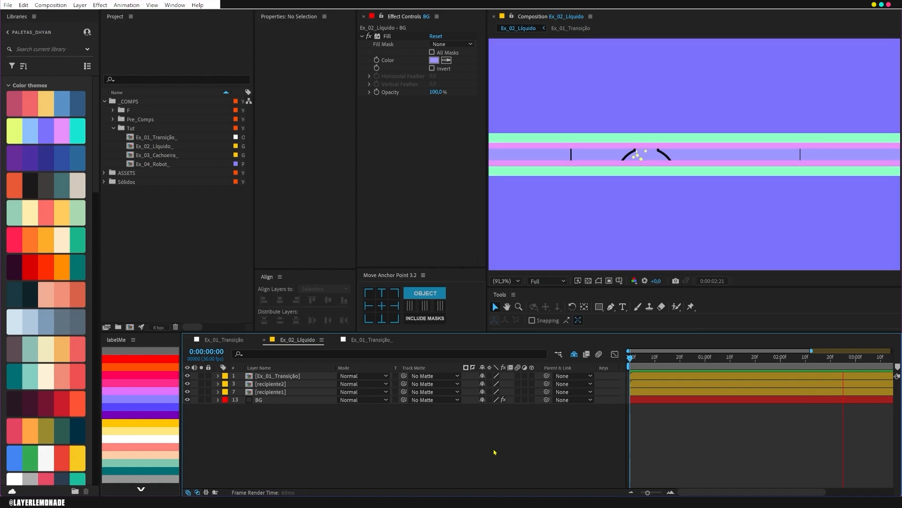
Stop the preview and close the Ex_02_Líquido and Ex_01_Transição timelines, leaving Ex_01_Transição_ open at its first frame
key(space)
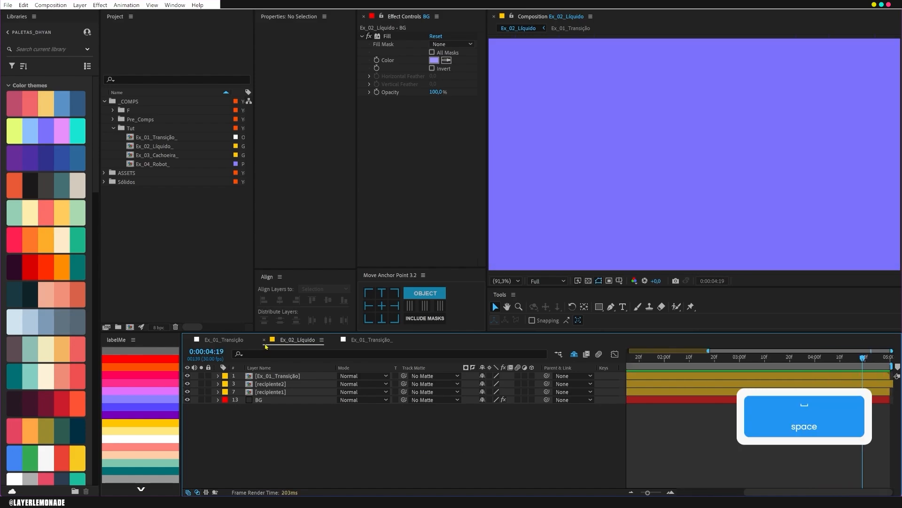
click(264, 339)
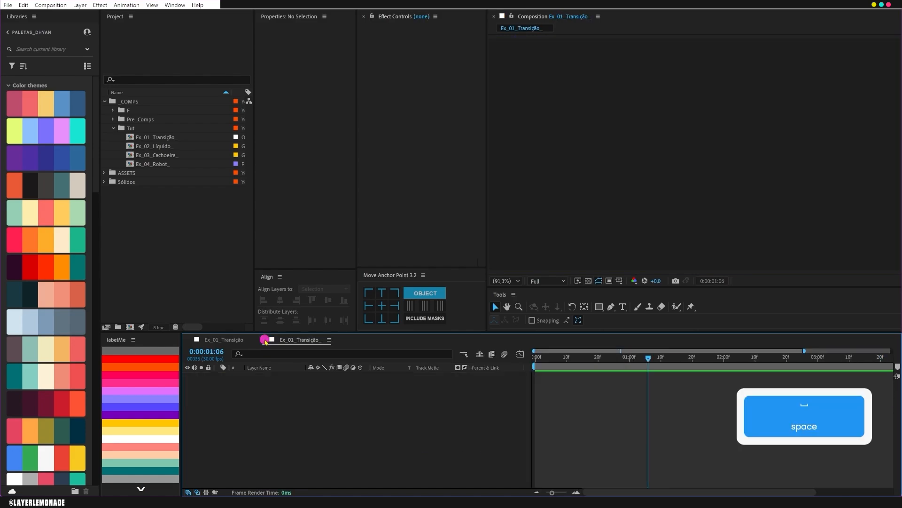
click(189, 340)
key(Home)
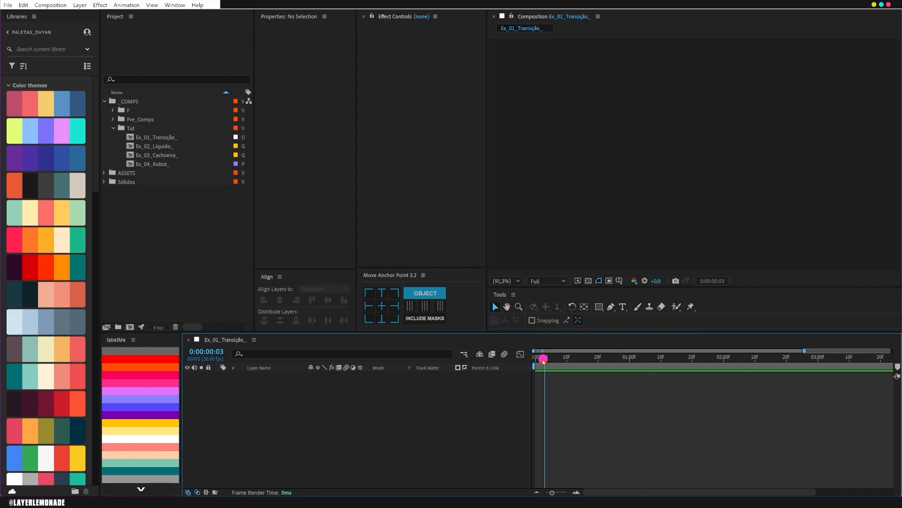
Create a 1920 x 1080 px solid named Transicao-01 in the Ex_01_Transição_ composition
key(ctrl+y)
text(Tran)
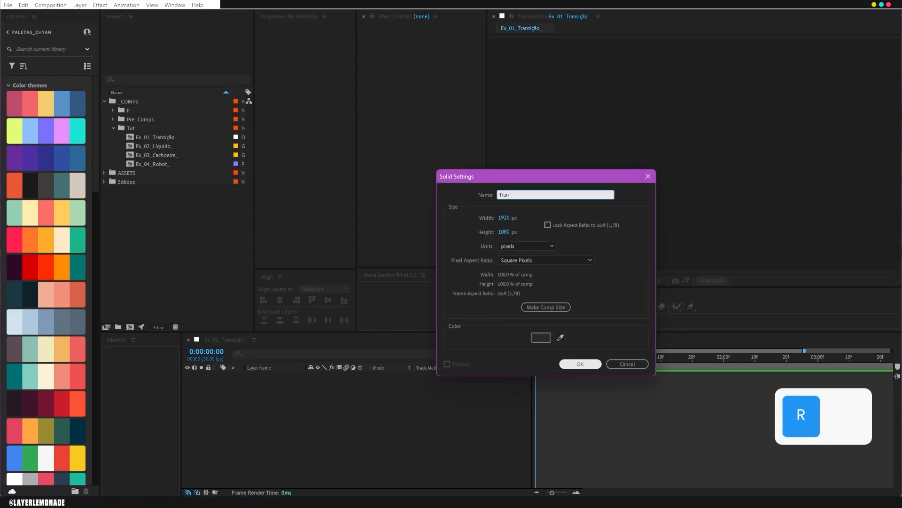
text(siç~ap-01)
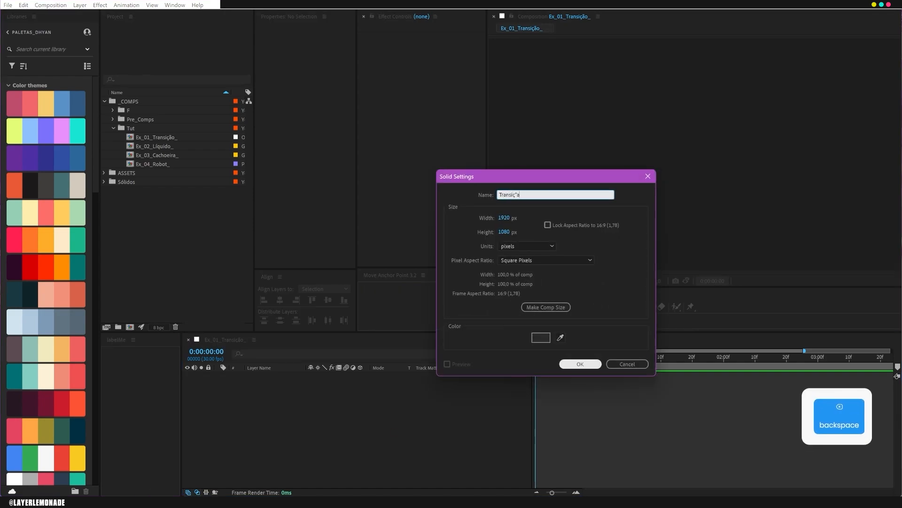
key(Return)
Apply a Fill effect to the Transicao-01 solid and sample the violet-blue swatch of the second color theme as its color
key(ctrl+space)
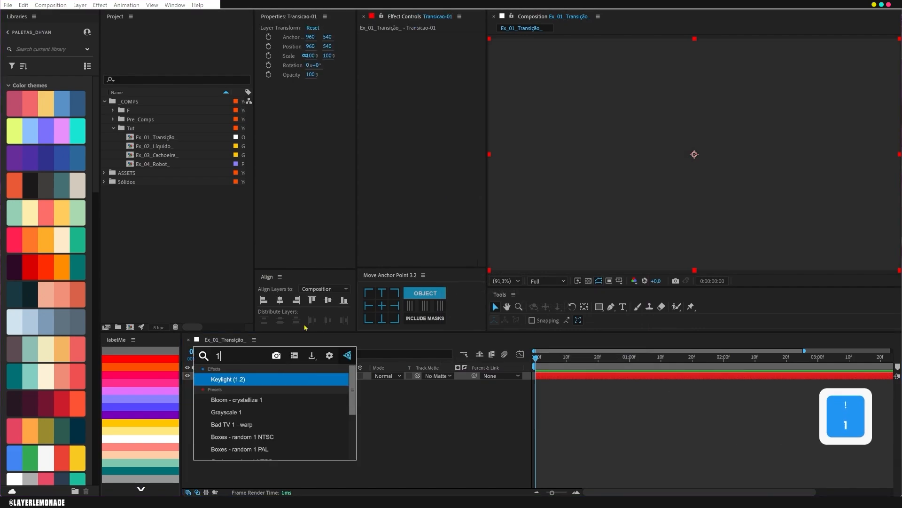
text(fill)
key(Return)
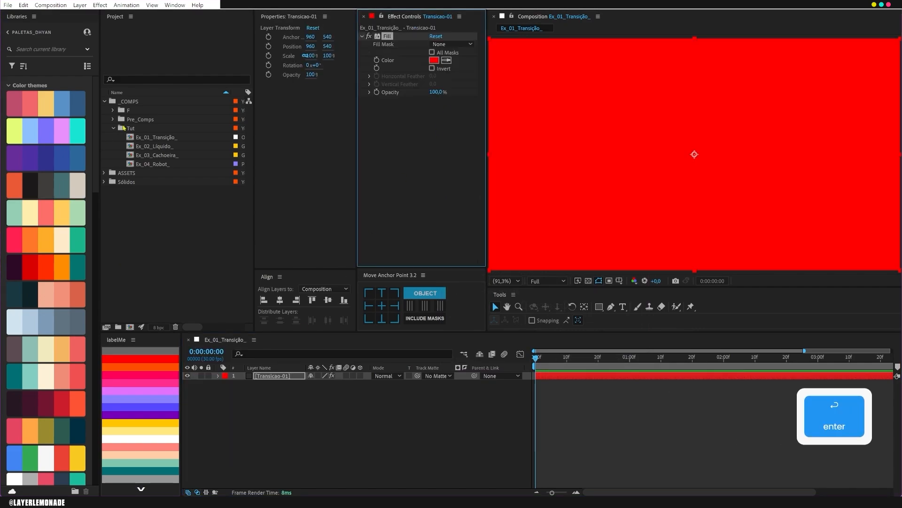
click(447, 60)
click(51, 129)
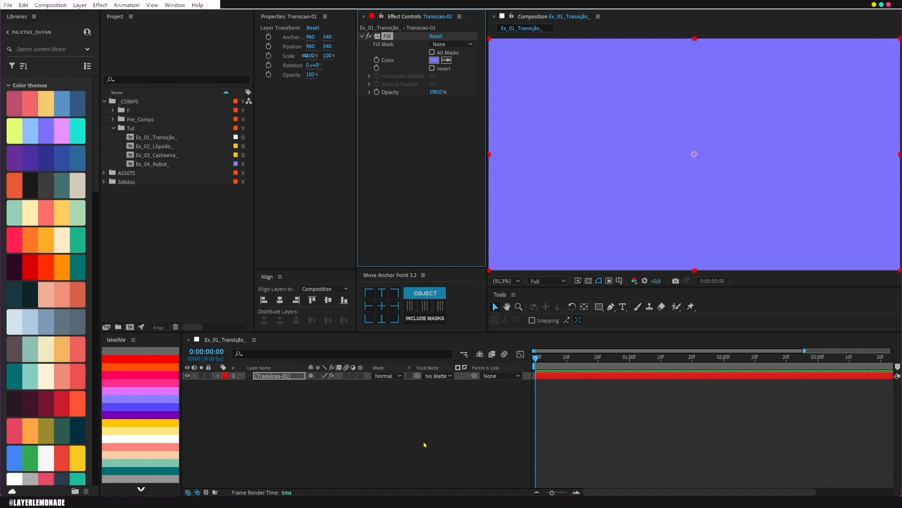
Apply the CC Jaws effect to the Transicao-01 layer
click(282, 379)
key(ctrl+space)
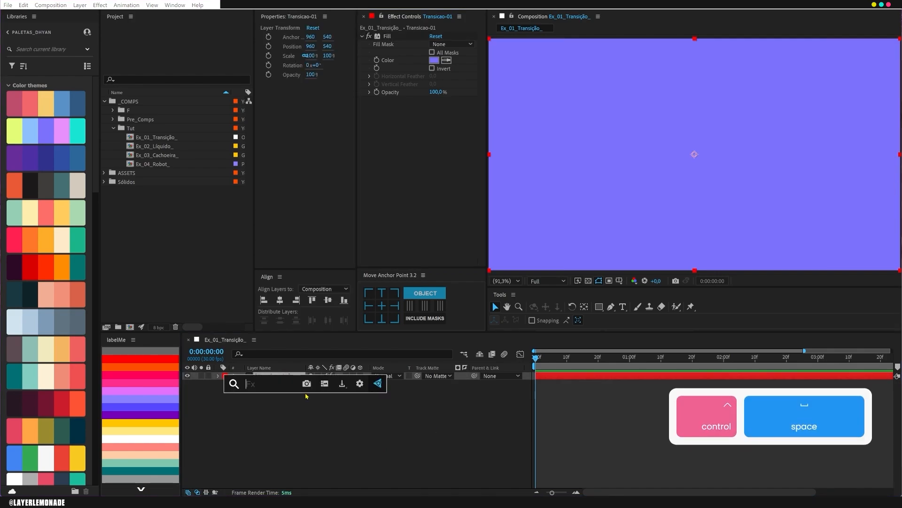
text(cc j)
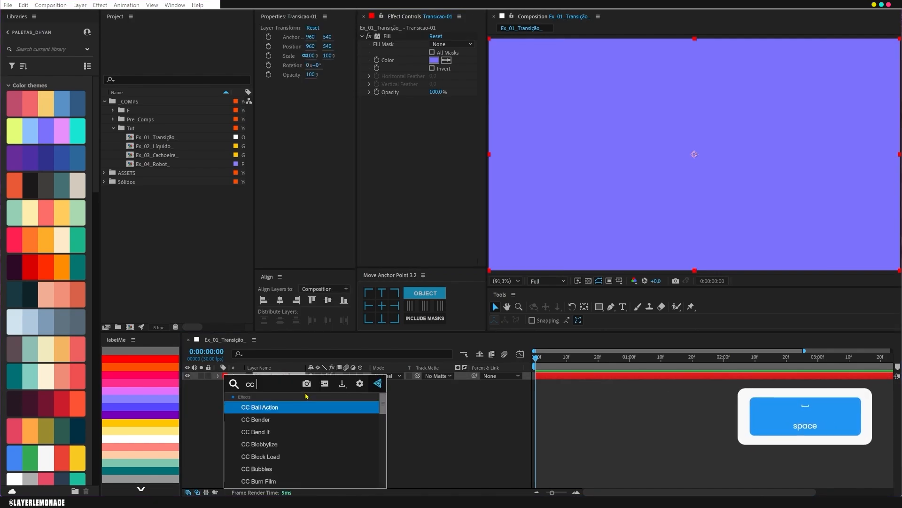
key(Return)
Set the CC Jaws Height to 0% for straight edges and its Completion to 0%
mouse_move(428, 109)
mouse_down()
mouse_move(413, 115)
mouse_move(433, 113)
mouse_up()
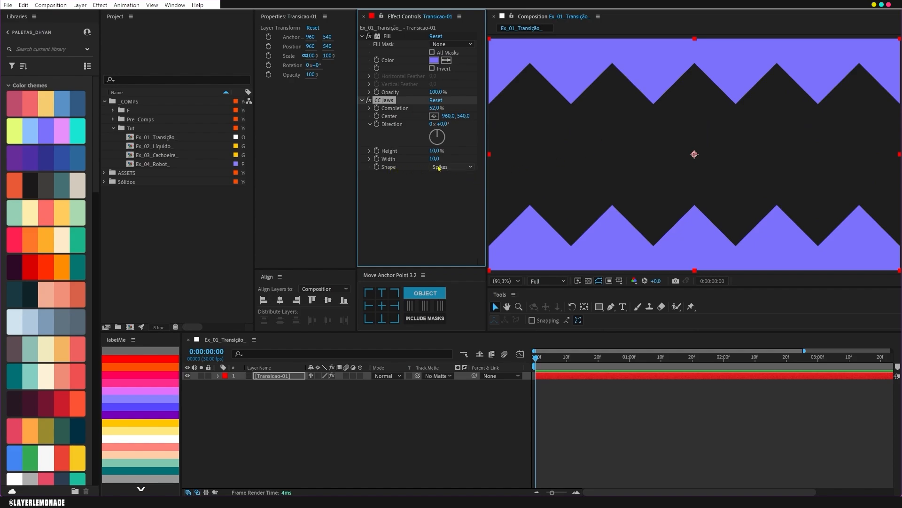
key(ctrl+z)
drag(437, 153, 365, 158)
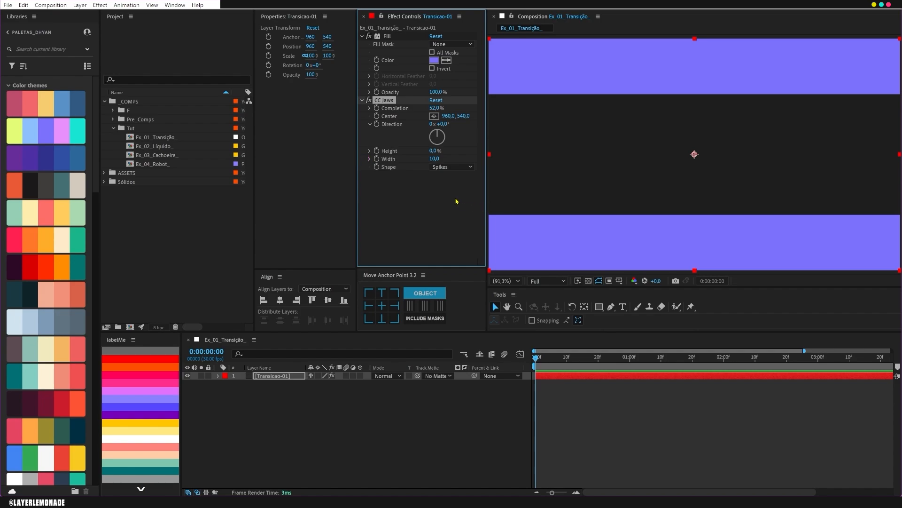
drag(434, 108, 417, 123)
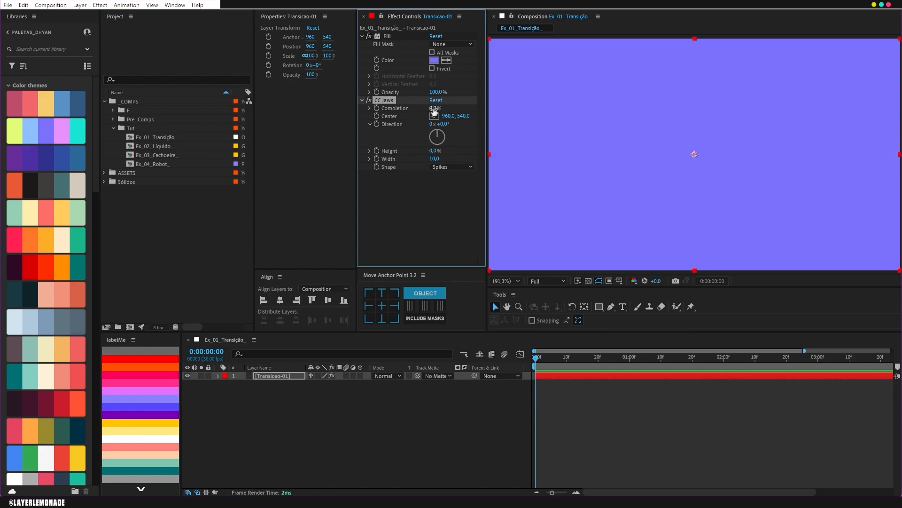
Add a 0% keyframe for CC Jaws Completion at the first frame and reveal the layer's keyframes in the timeline
click(563, 400)
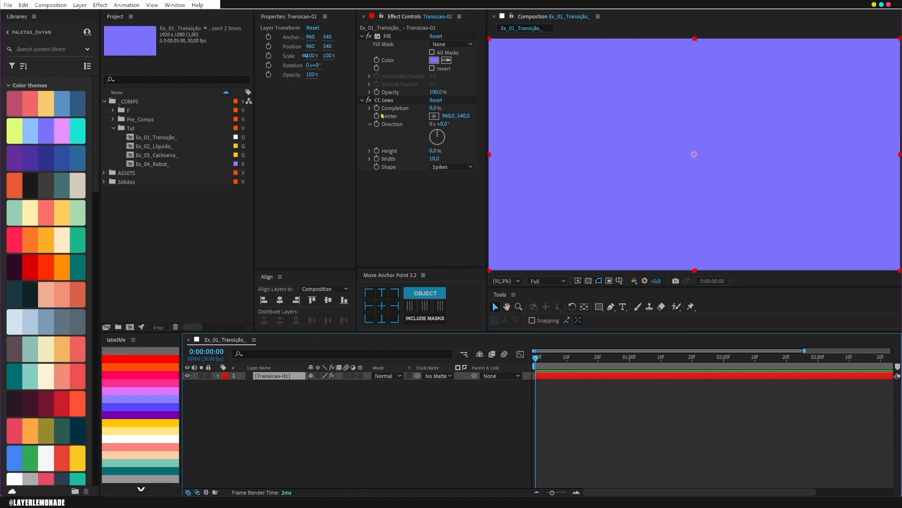
click(377, 108)
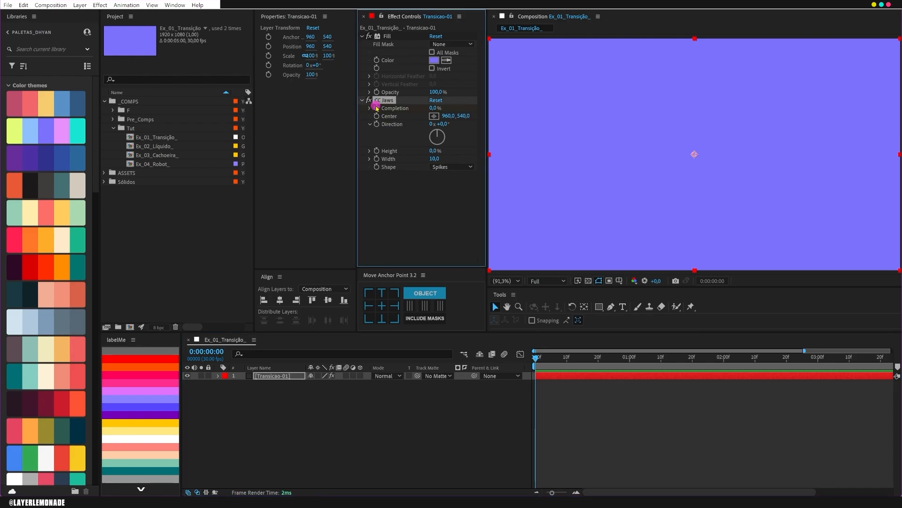
click(286, 376)
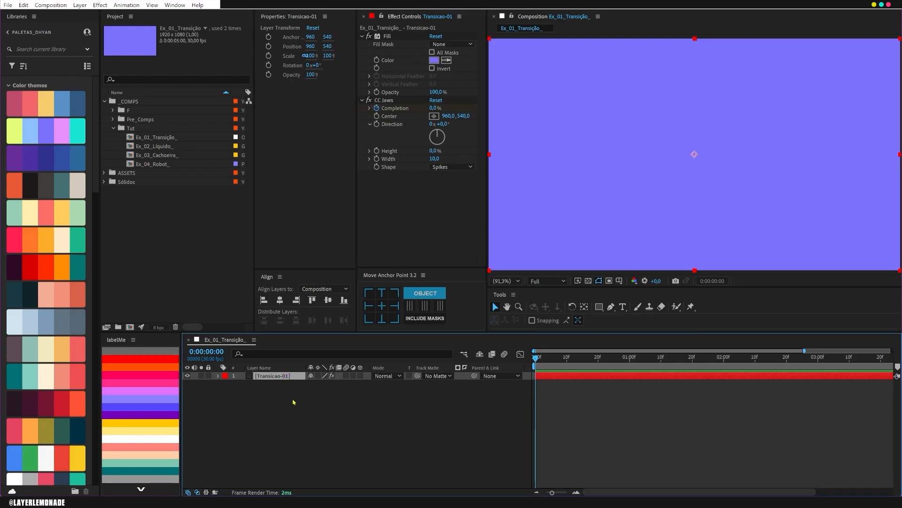
key(u)
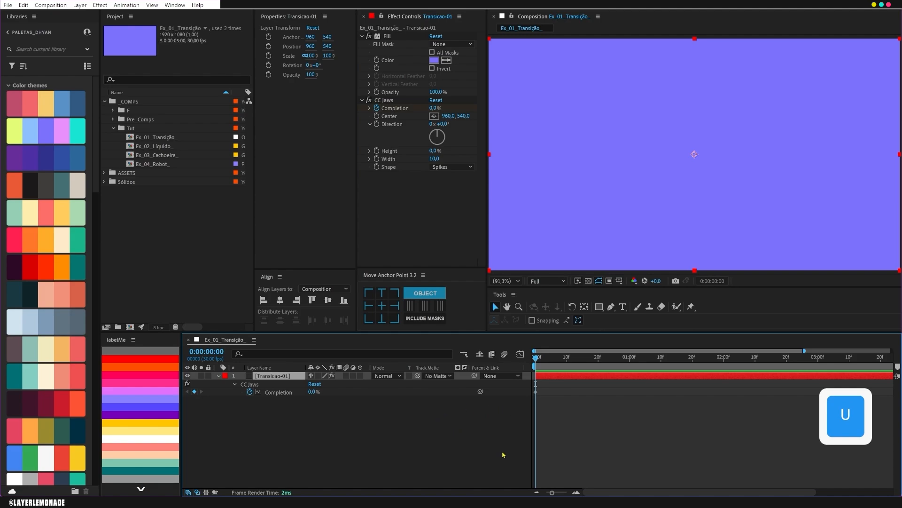
Keyframe CC Jaws Completion at 100% at 0:00:01:00
key(ctrl+shift+Right)
key(ctrl+shift+Right)
key(ctrl+shift+Right)
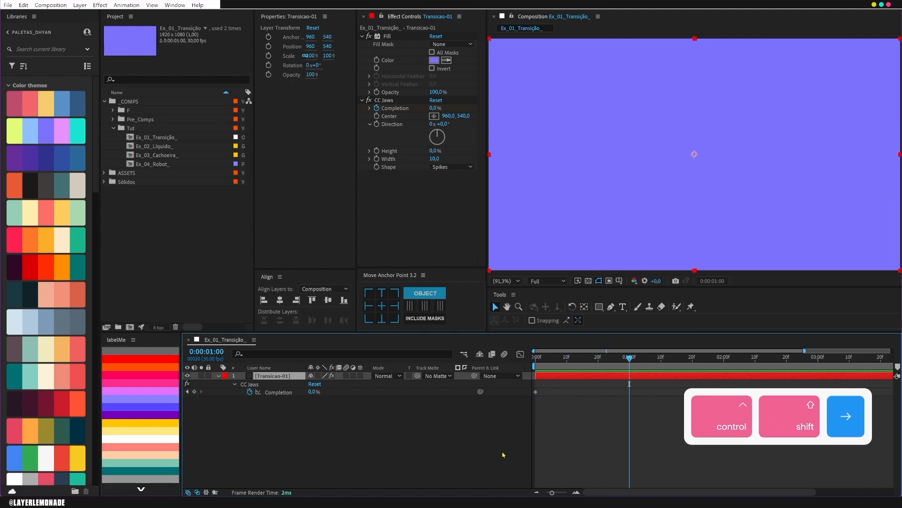
drag(433, 111, 488, 106)
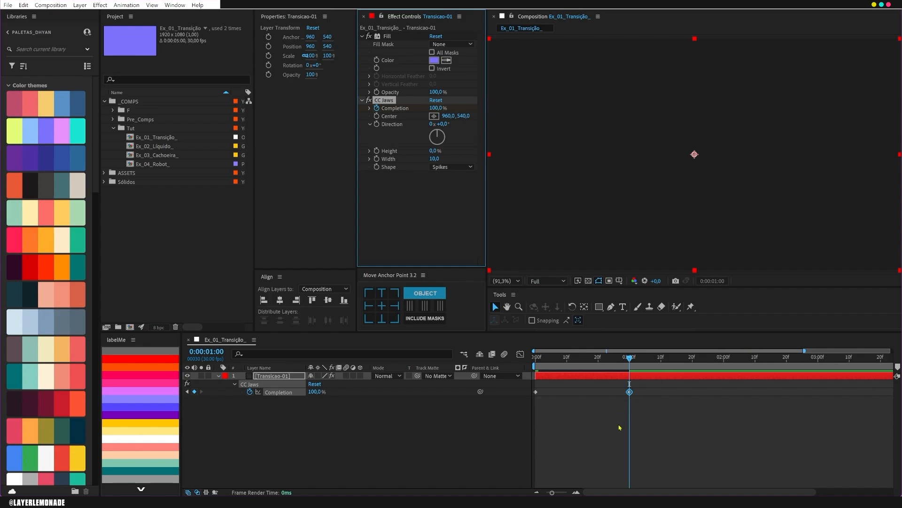
Easy-ease the last Completion keyframe, lengthen its incoming influence in the speed graph for a softer stop, and preview the animation
drag(620, 397, 634, 389)
key(F9)
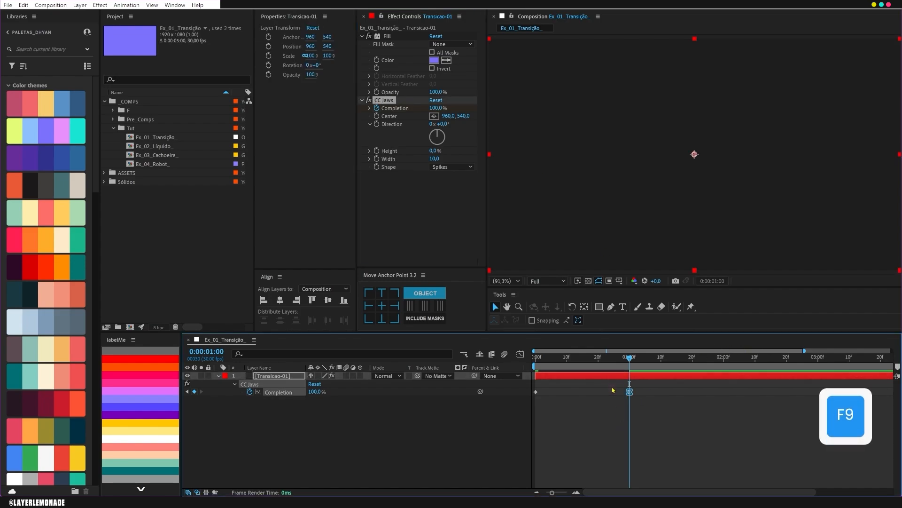
key(shift+F3)
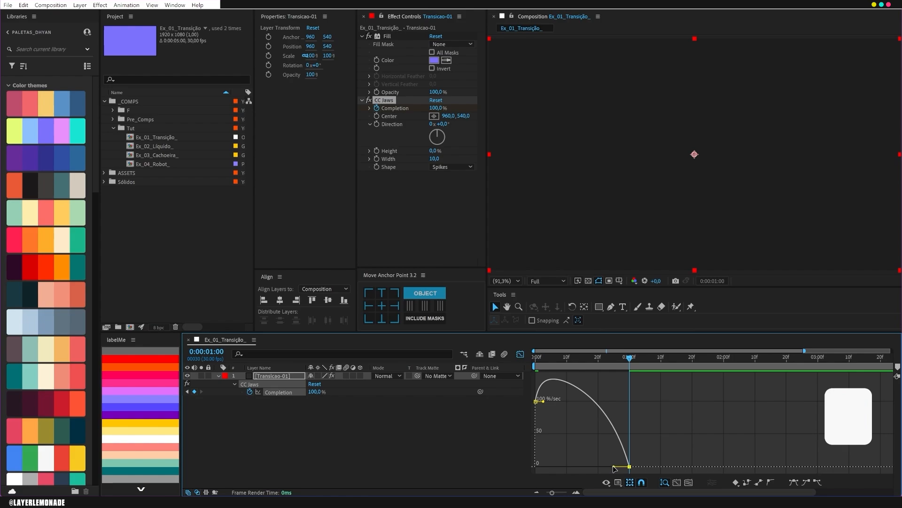
drag(614, 467, 569, 470)
click(521, 353)
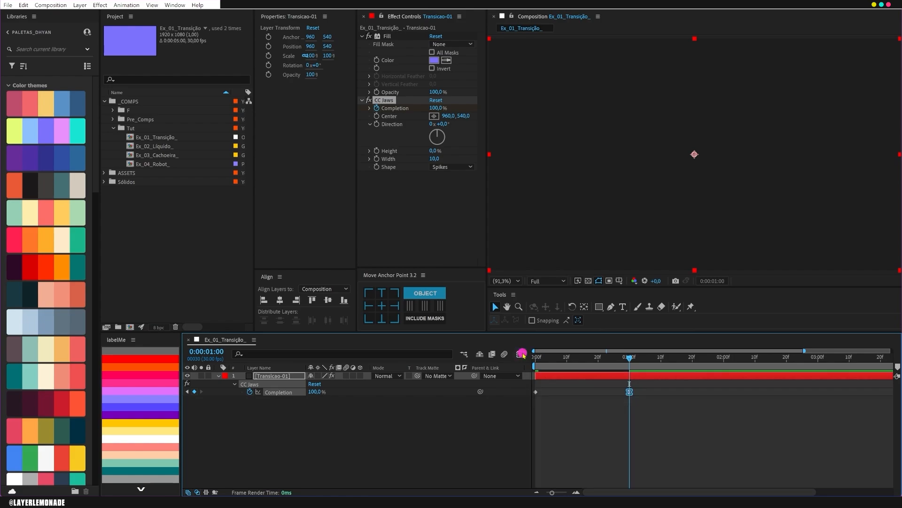
key(space)
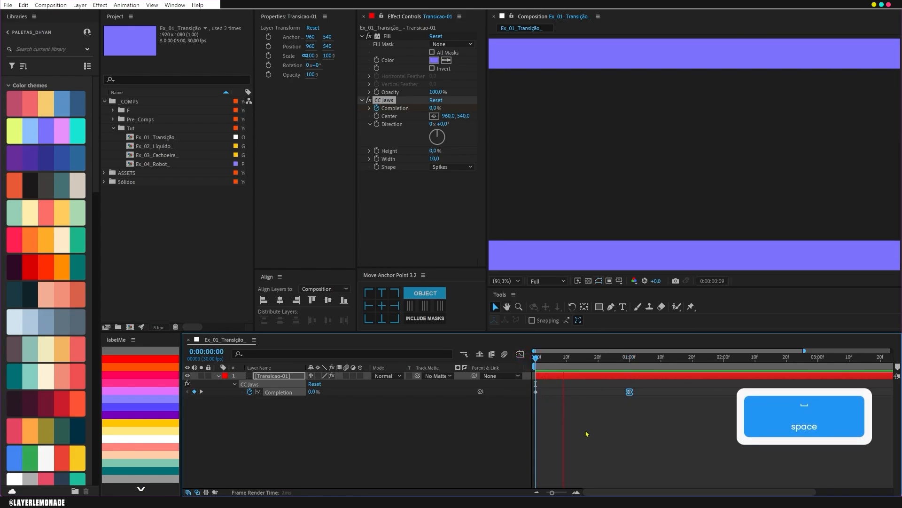
key(space)
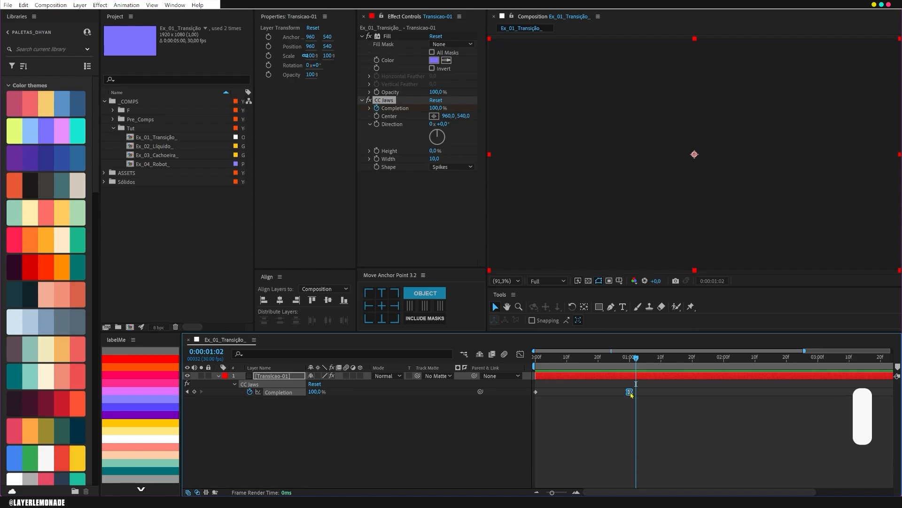
Move the 100% Completion keyframe earlier to about frame 26 and preview the faster transition
click(630, 392)
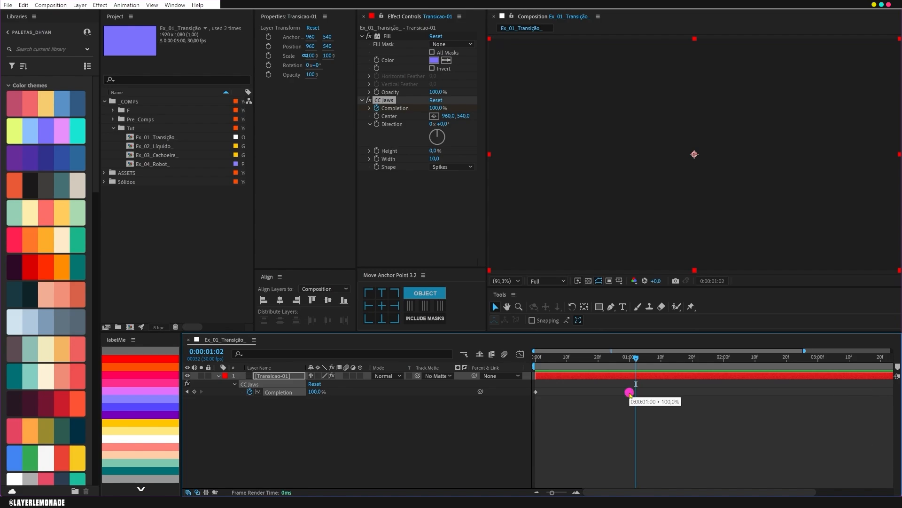
drag(619, 396, 617, 397)
key(space)
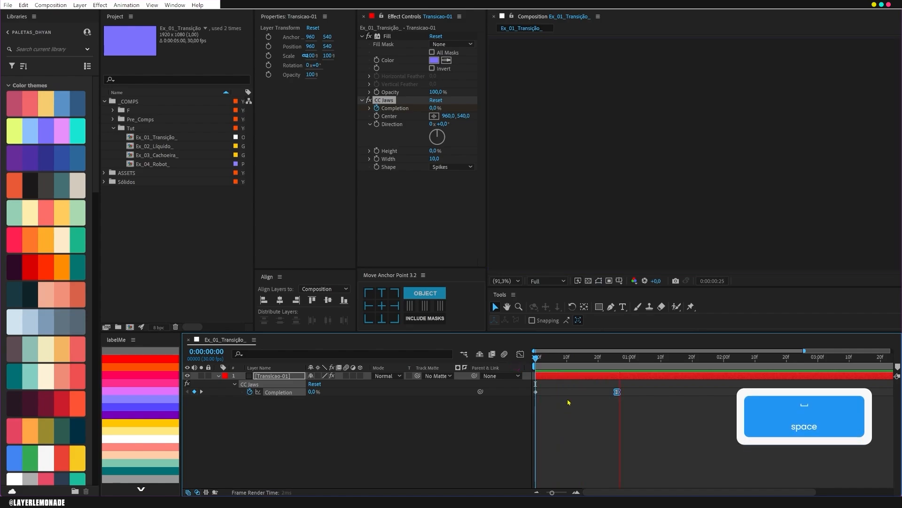
key(space)
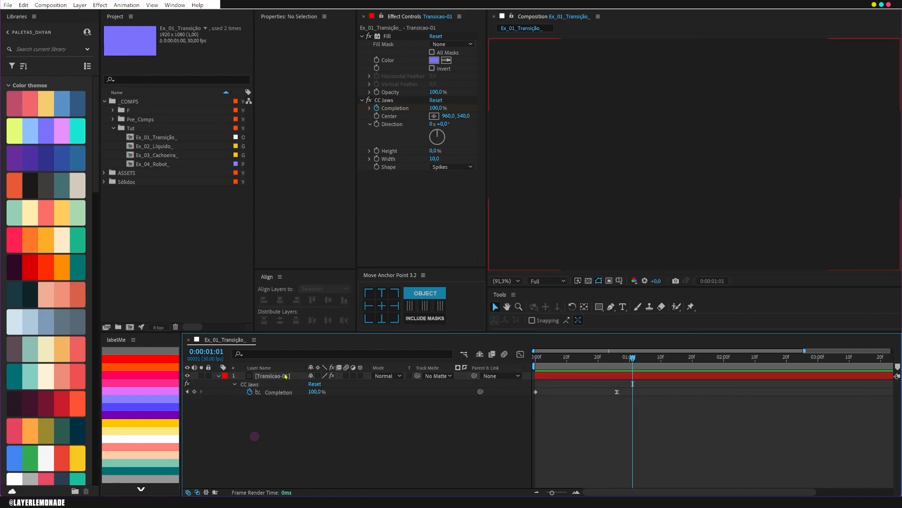
Duplicate the Transicao-01 layer and delay the lower copy by about 2 frames
key(ctrl+d)
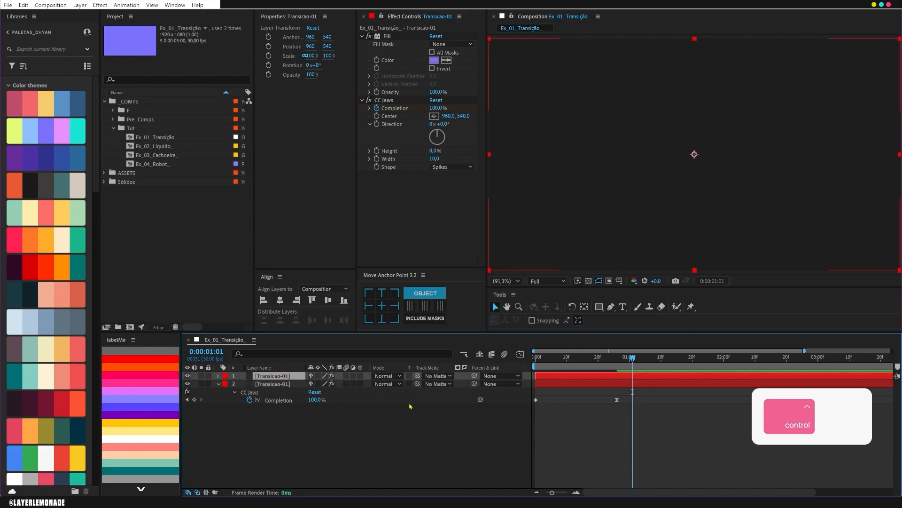
click(281, 383)
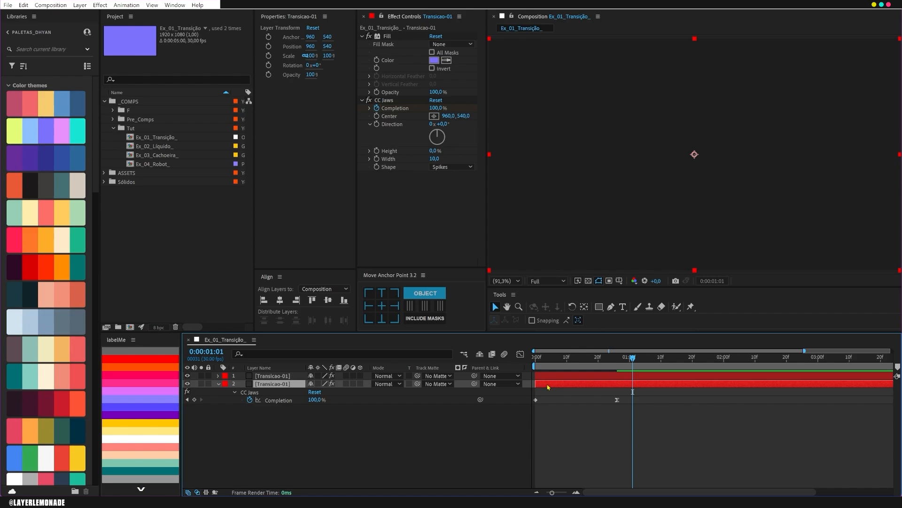
drag(548, 386, 552, 387)
Recolor the lower copy's Fill with the pink swatch of the second color theme and preview the two-layer transition
click(446, 62)
click(67, 131)
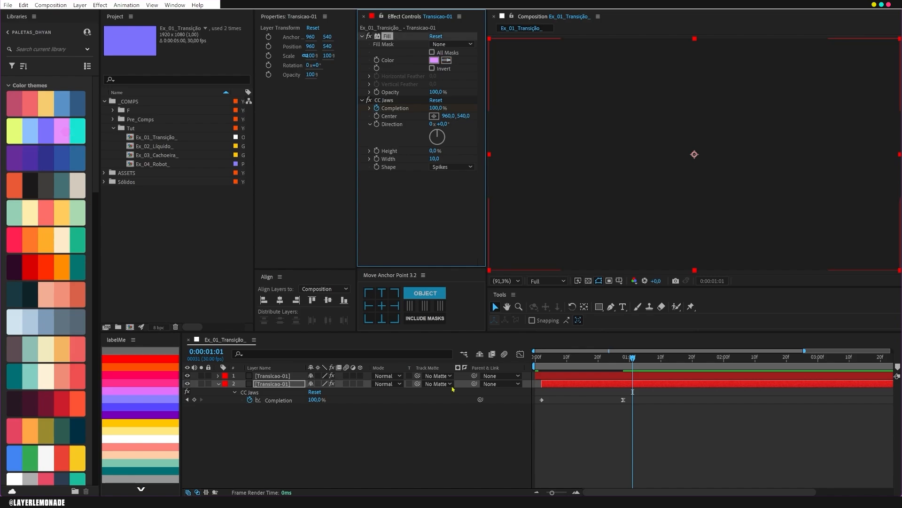
key(space)
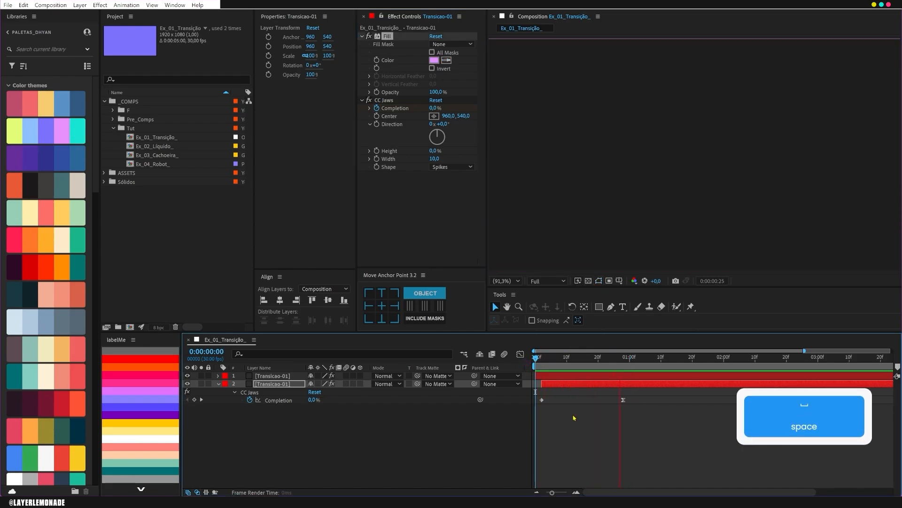
key(space)
Duplicate the lower Transicao-01 copy, delay the bottom one by about 2 frames and recolor its Fill with the second theme's yellow-green swatch
click(571, 387)
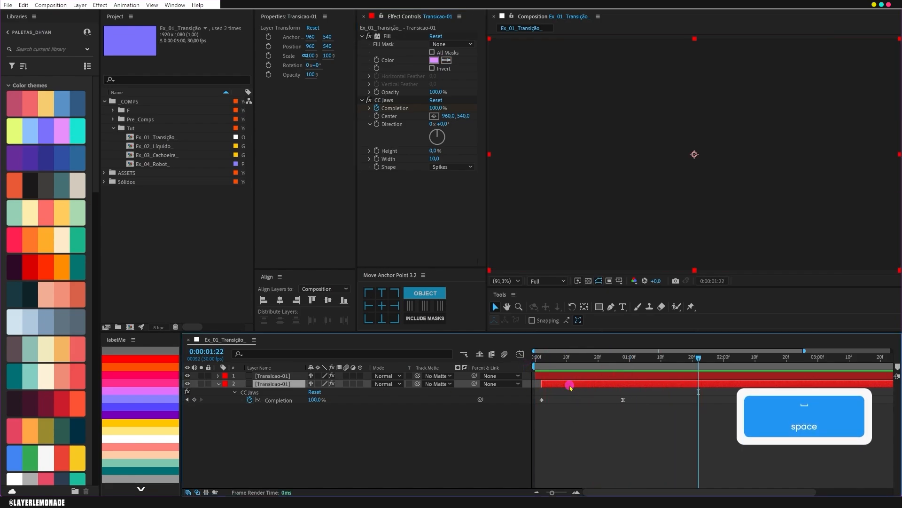
key(ctrl+d)
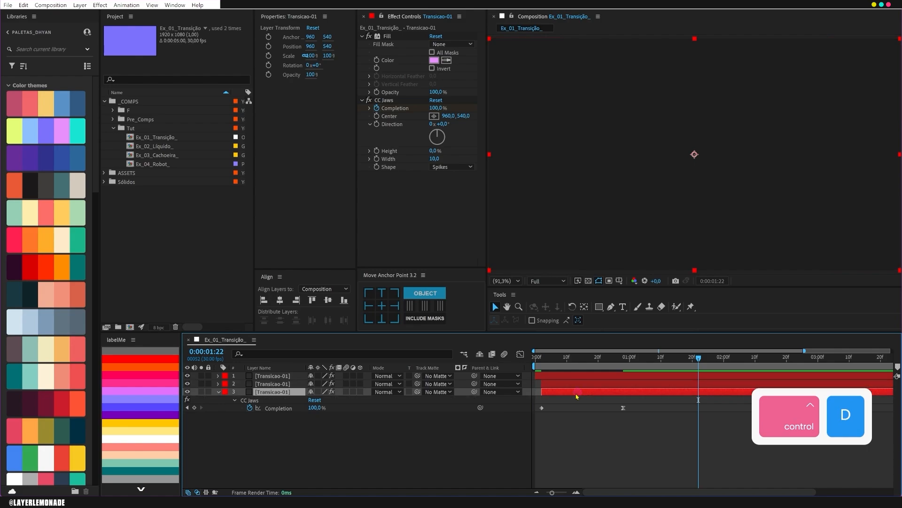
drag(580, 395, 586, 394)
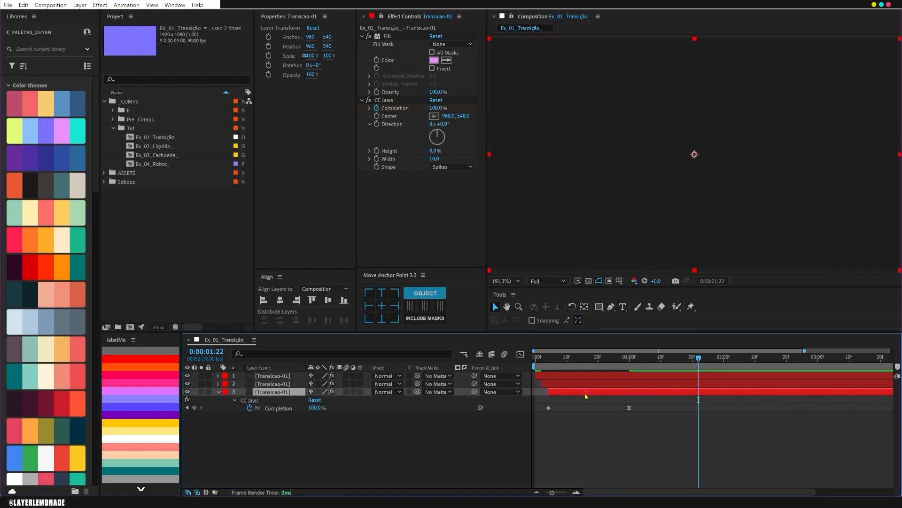
click(446, 60)
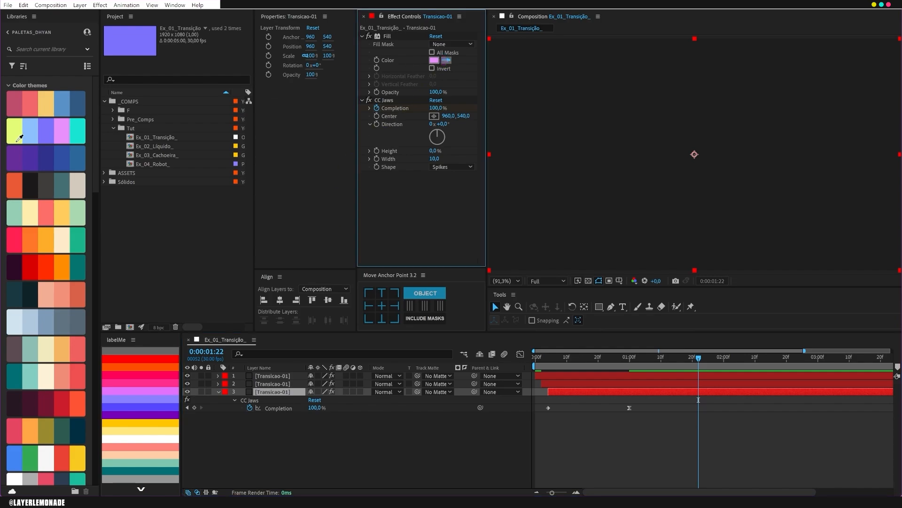
click(19, 138)
Rename the second layer in the stack as Transicao-02
click(292, 385)
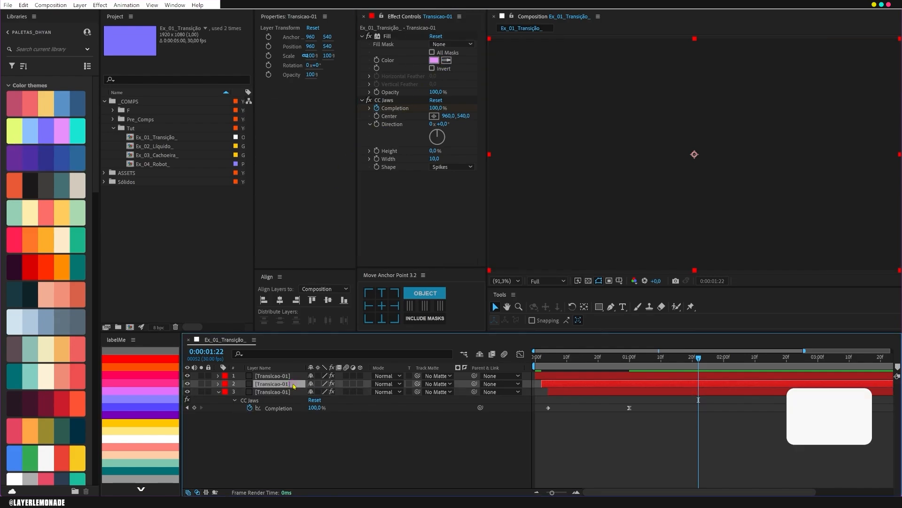
key(Return)
key(Right)
key(BackSpace)
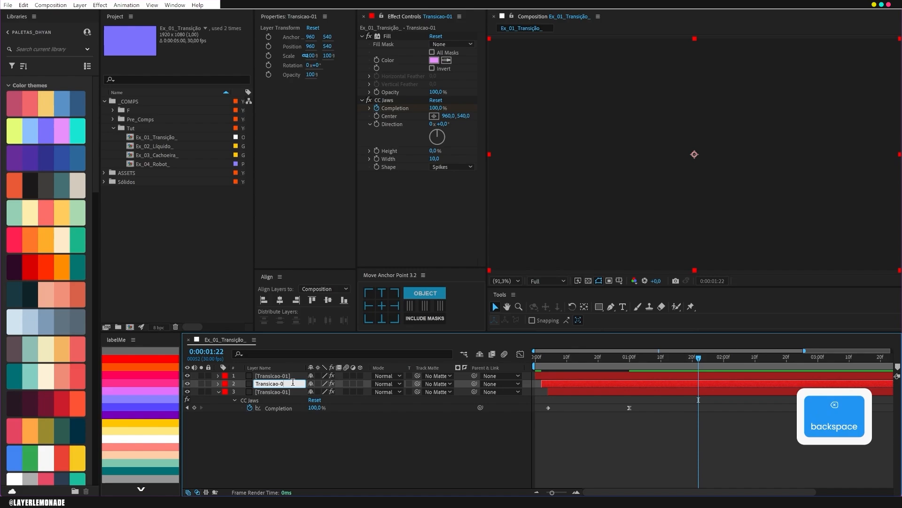
text(2)
key(Return)
Rename the third layer in the stack as Transicao-03
click(288, 393)
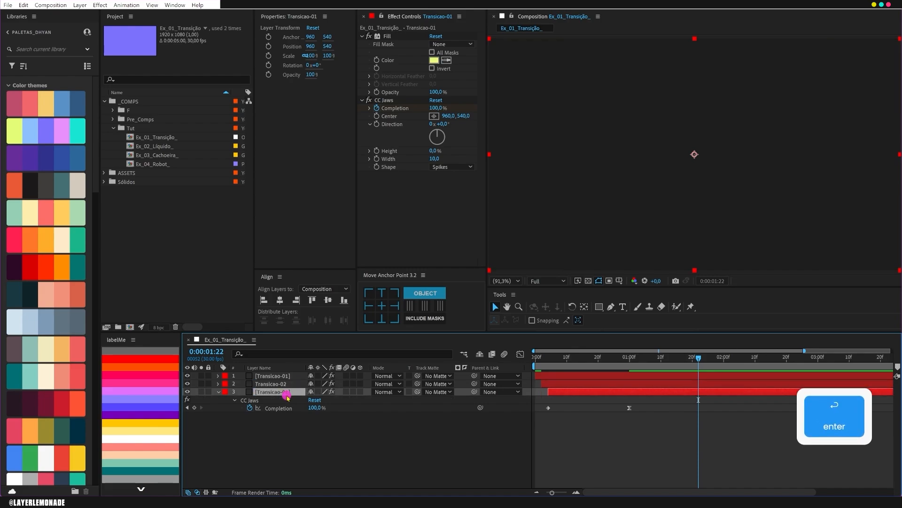
key(Return)
key(Right)
key(BackSpace)
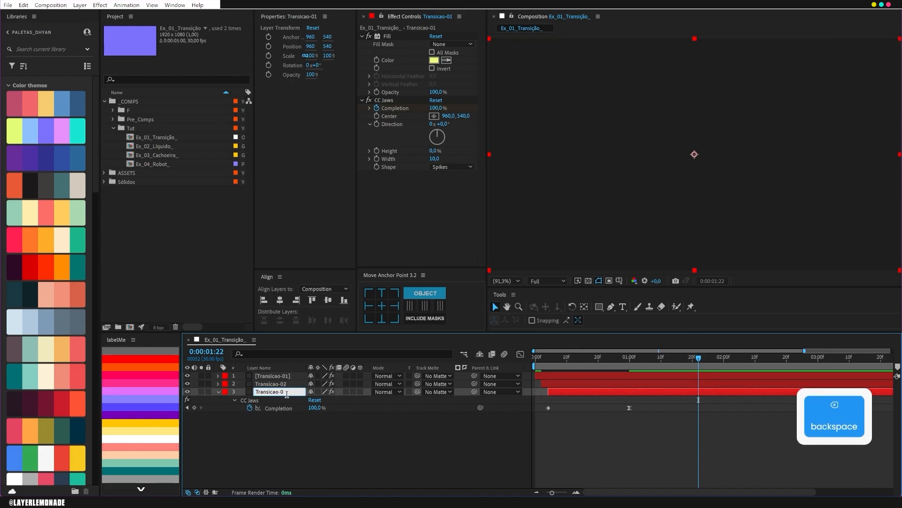
Preview the three-layer transition from the start and review the composition settings
drag(670, 359, 504, 364)
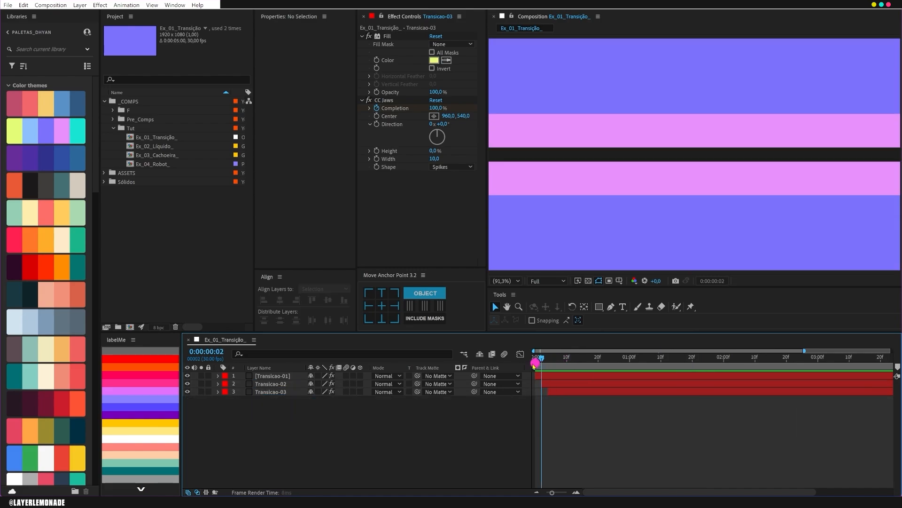
key(space)
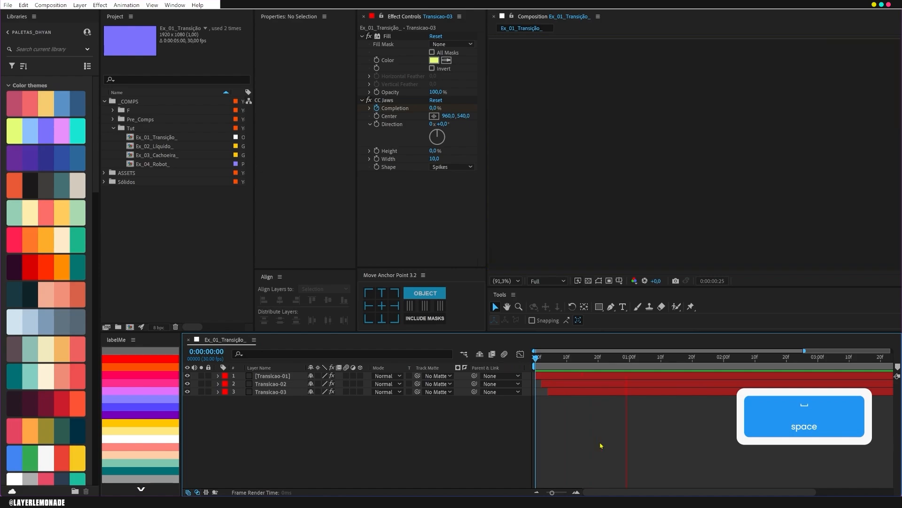
key(space)
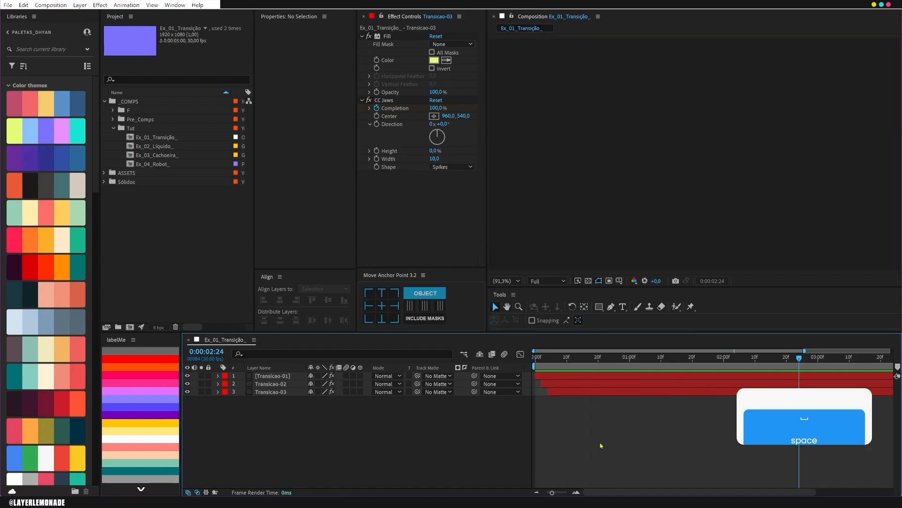
key(ctrl+k)
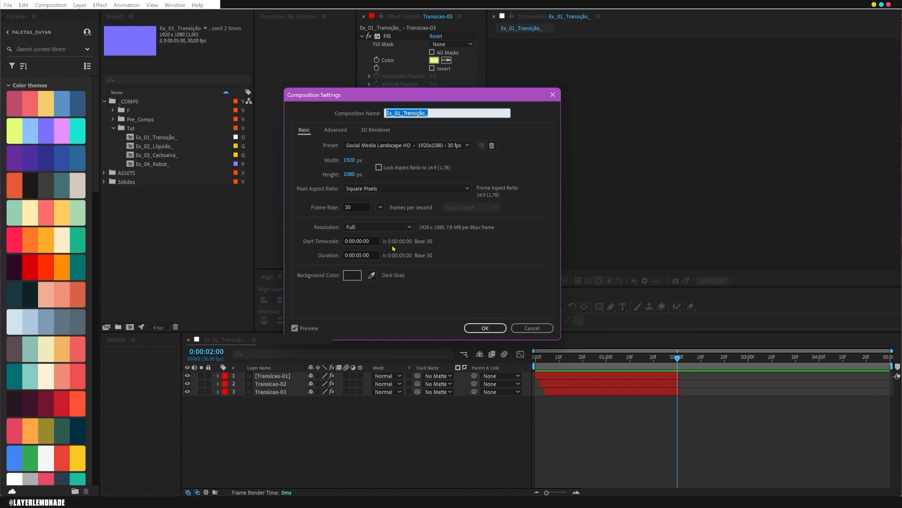
click(484, 327)
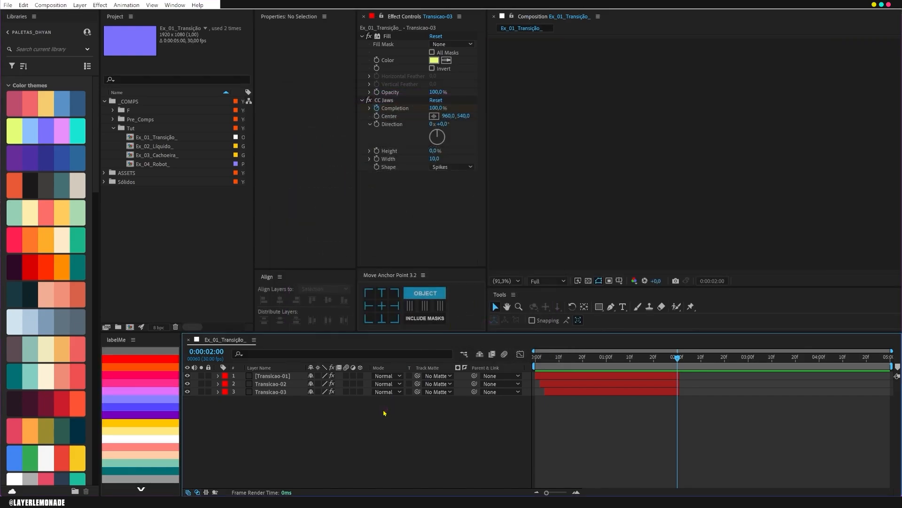
Duplicate Transicao-03, place the copy at the top of the layer stack and shift it to start just after 2 seconds
click(293, 392)
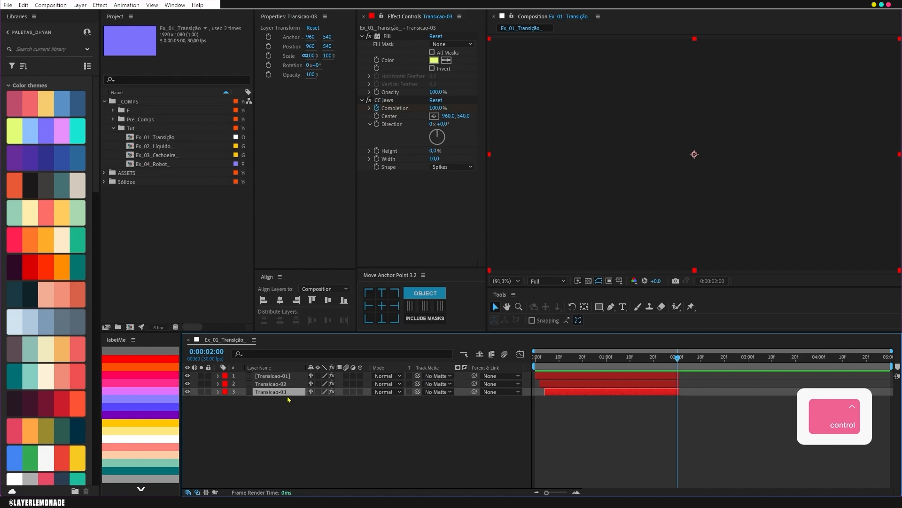
key(ctrl+d)
drag(292, 393, 292, 376)
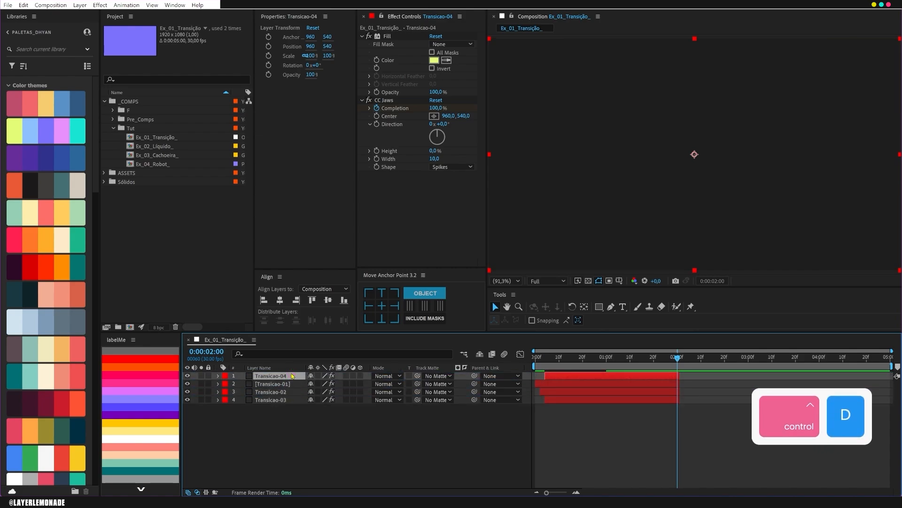
drag(609, 375, 748, 377)
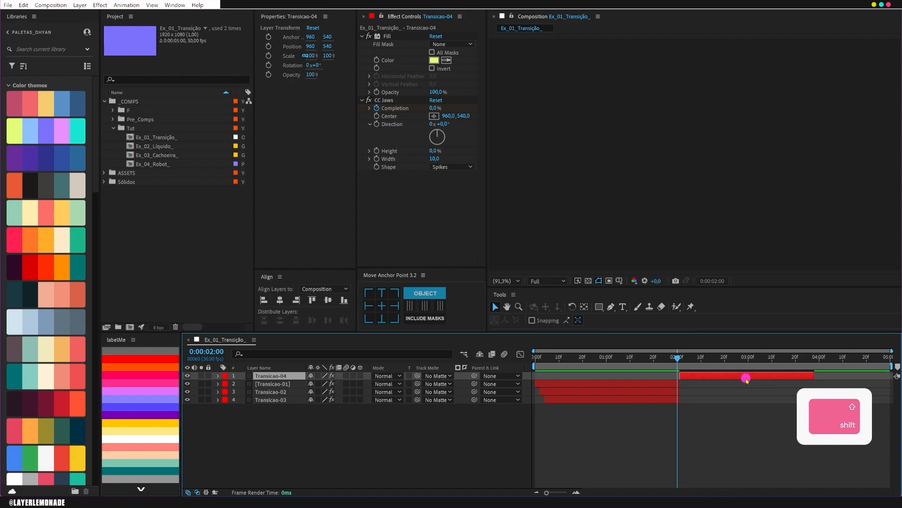
Replace Transicao-04's existing CC Jaws Completion keyframes with a new 100% keyframe at 0:00:02:01
click(680, 357)
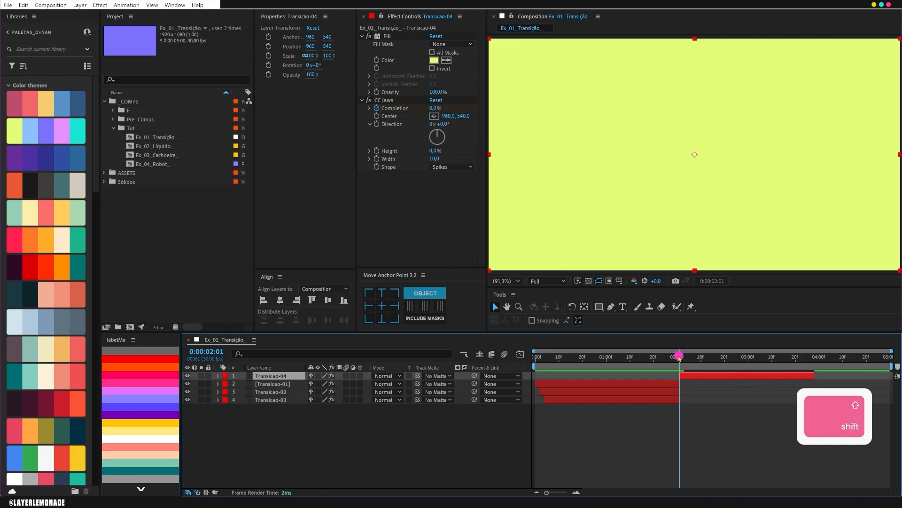
mouse_move(679, 358)
mouse_down()
mouse_move(625, 360)
mouse_move(680, 360)
mouse_up()
key(F2)
click(757, 376)
key(u)
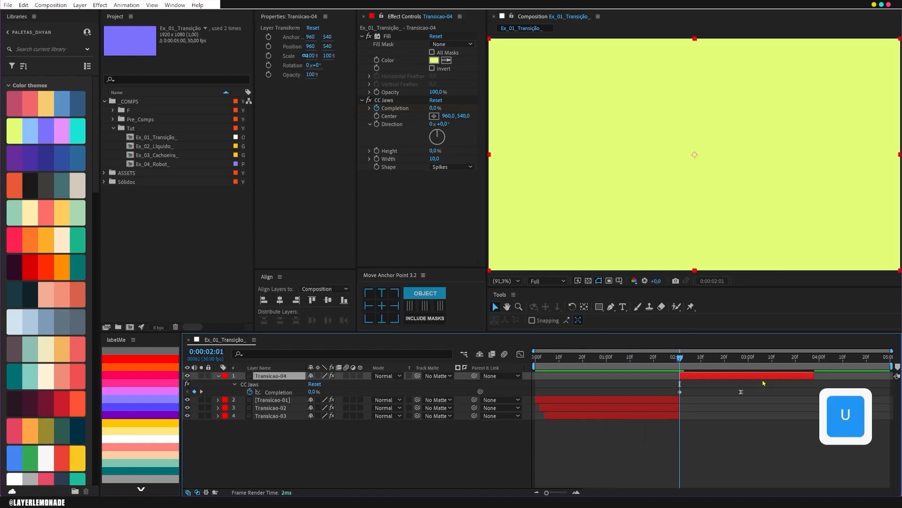
click(250, 391)
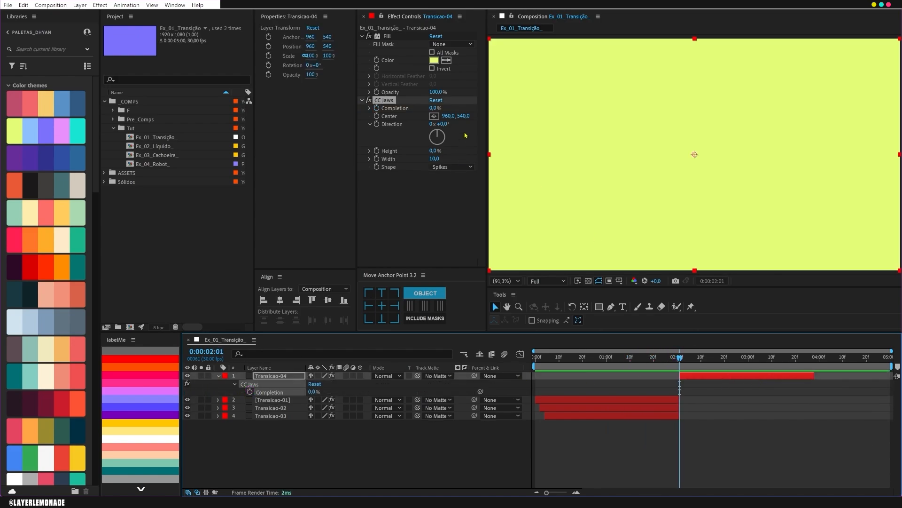
click(377, 109)
drag(432, 110, 509, 112)
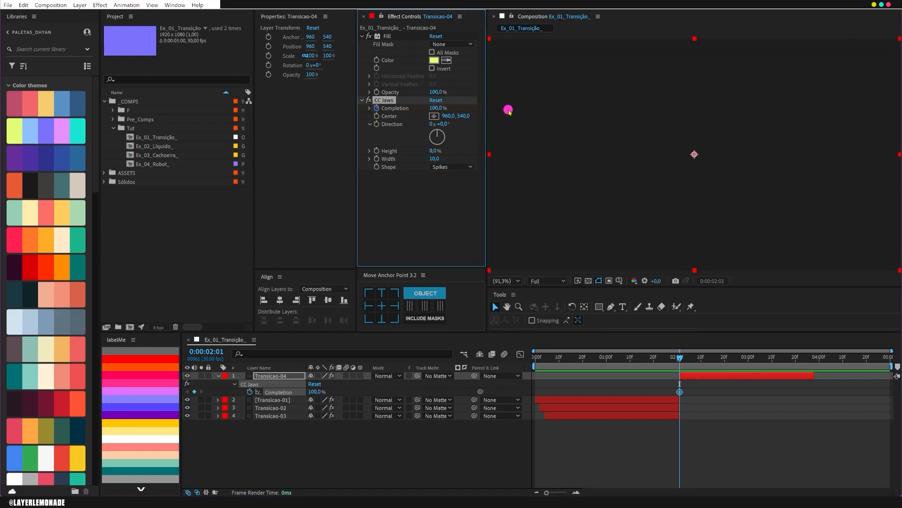
Add a 0% Completion keyframe at 0:00:03:01 and give the Transicao-04 layer the yellow label color
key(ctrl+shift+Right)
key(ctrl+shift+Right)
key(ctrl+shift+Right)
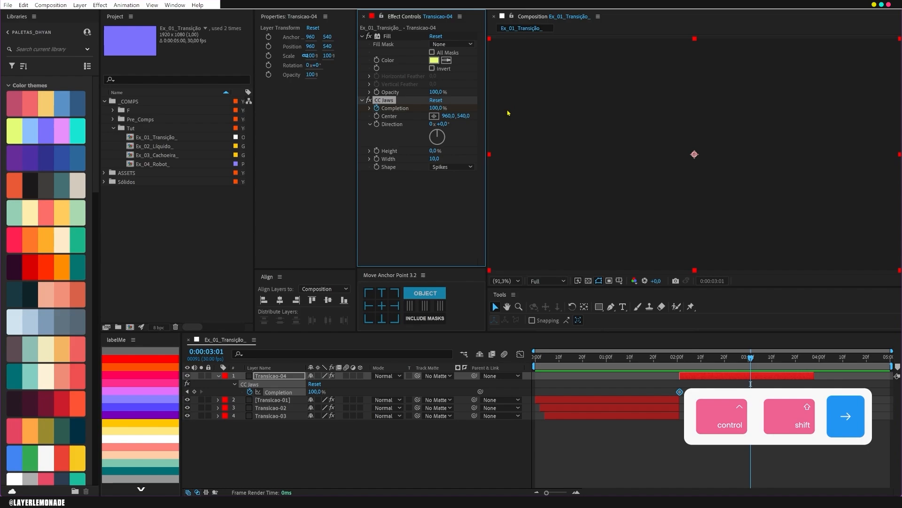
drag(435, 109, 389, 129)
click(277, 376)
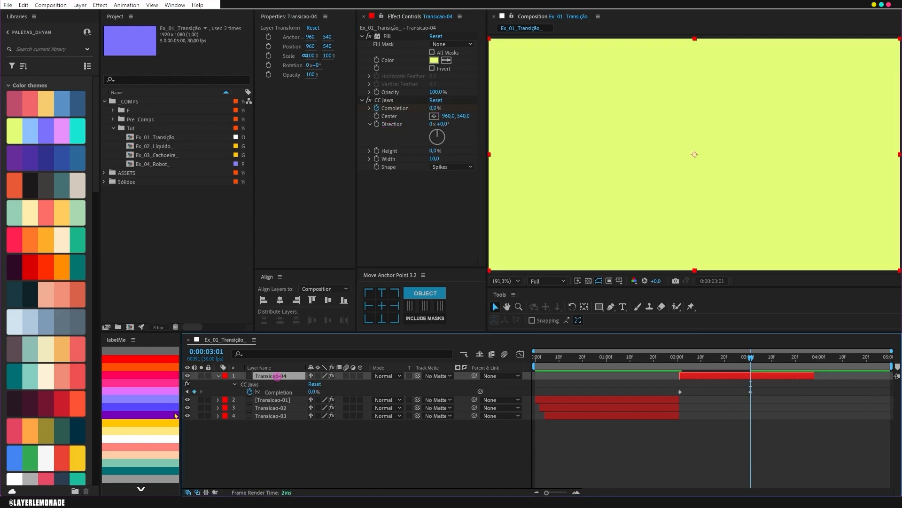
click(161, 423)
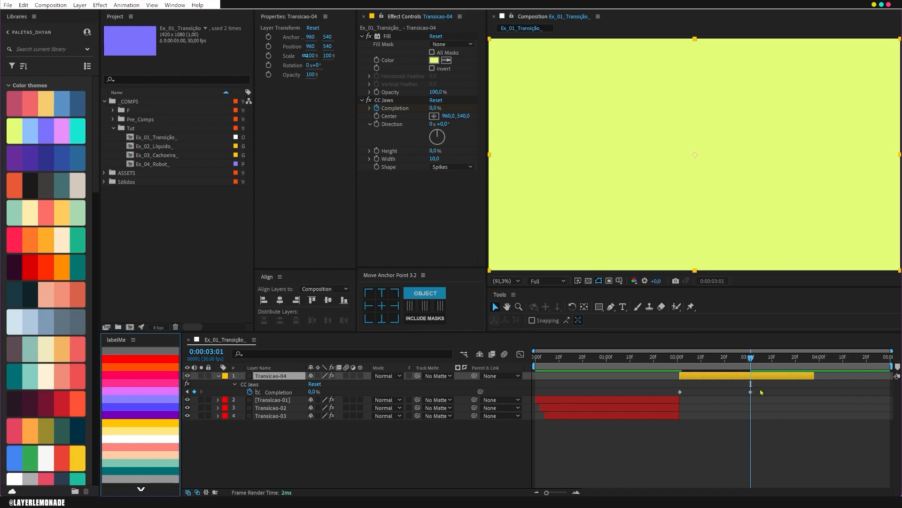
Easy-ease both Completion keyframes of Transicao-04 and lengthen the last keyframe's incoming influence in the speed graph
drag(762, 392, 664, 393)
key(F9)
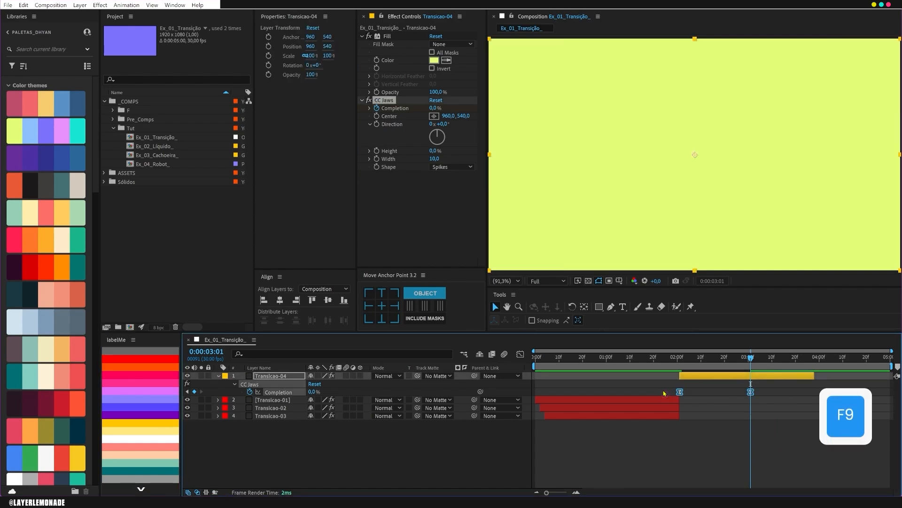
key(shift+F3)
drag(767, 382, 722, 384)
Preview the closing wipe from 0:00:02:01 and collapse the Transicao-04 layer's properties
shift+click(679, 360)
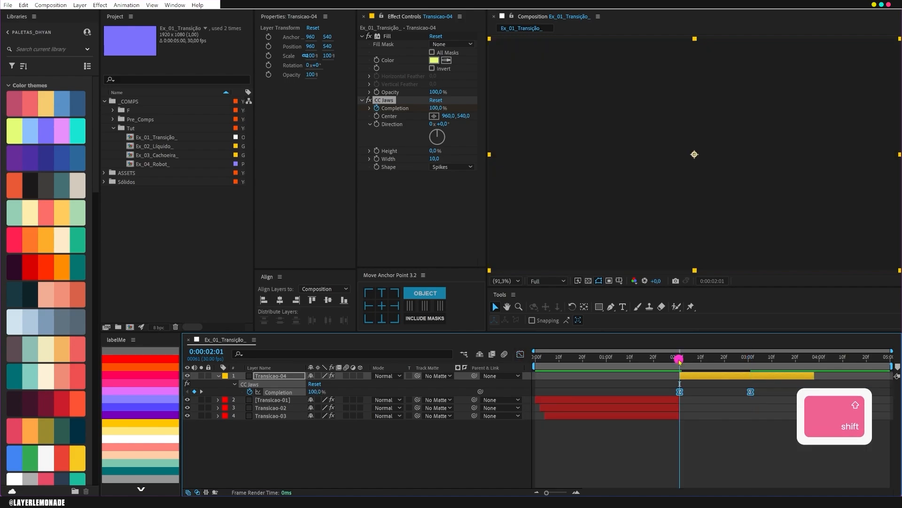
key(space)
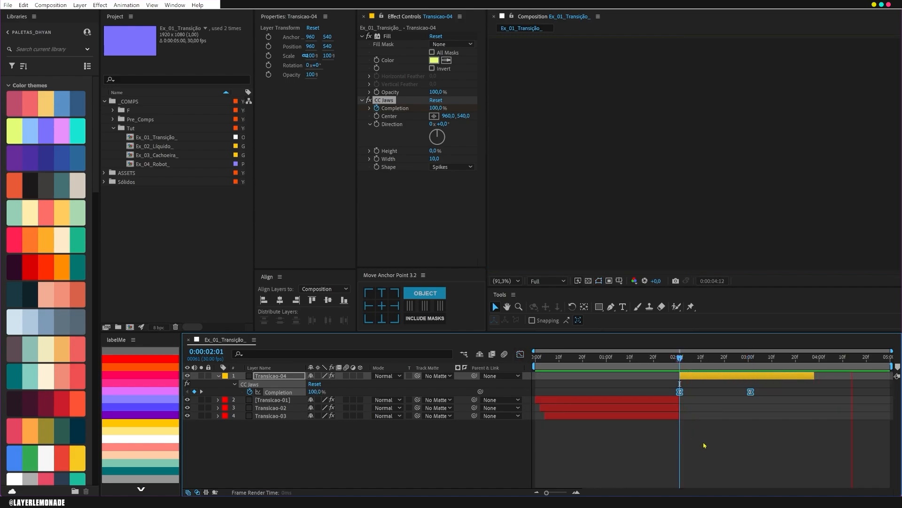
key(space)
click(650, 458)
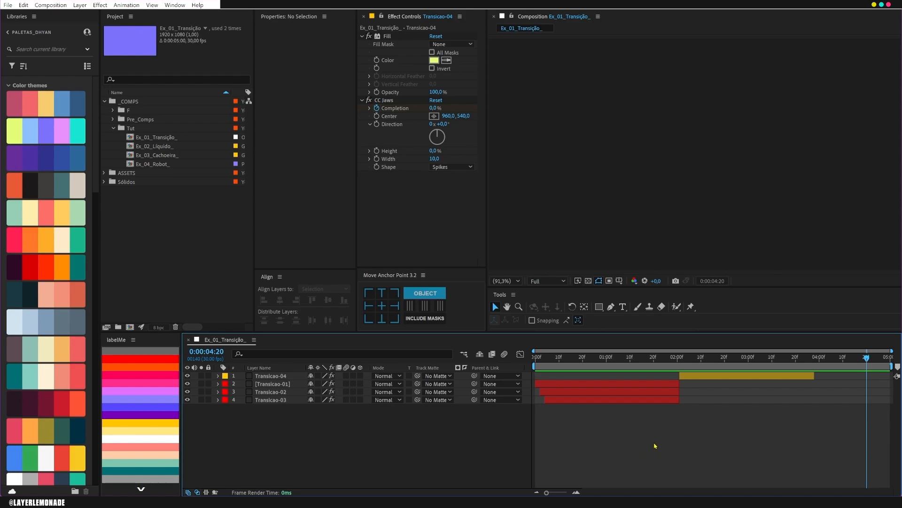
Duplicate Transicao-04, delay the upper copy by about 2 frames and recolor its Fill pink
click(707, 376)
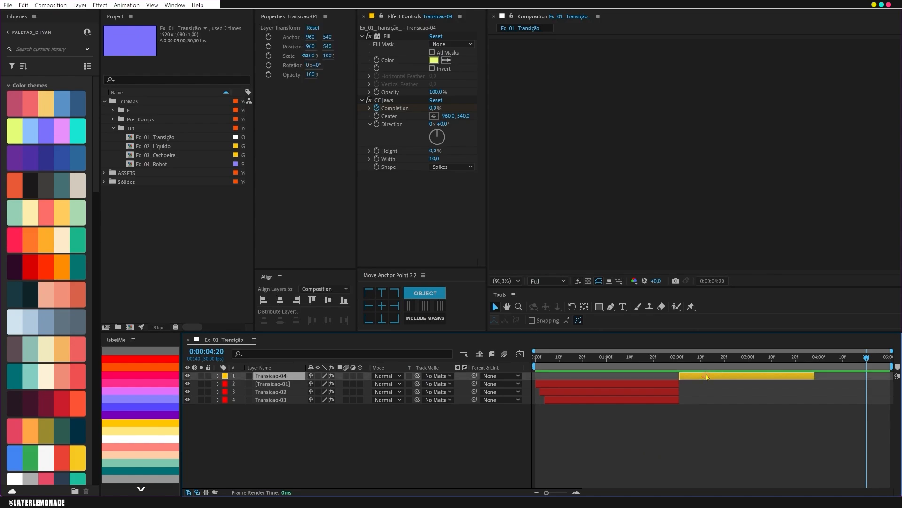
key(ctrl+d)
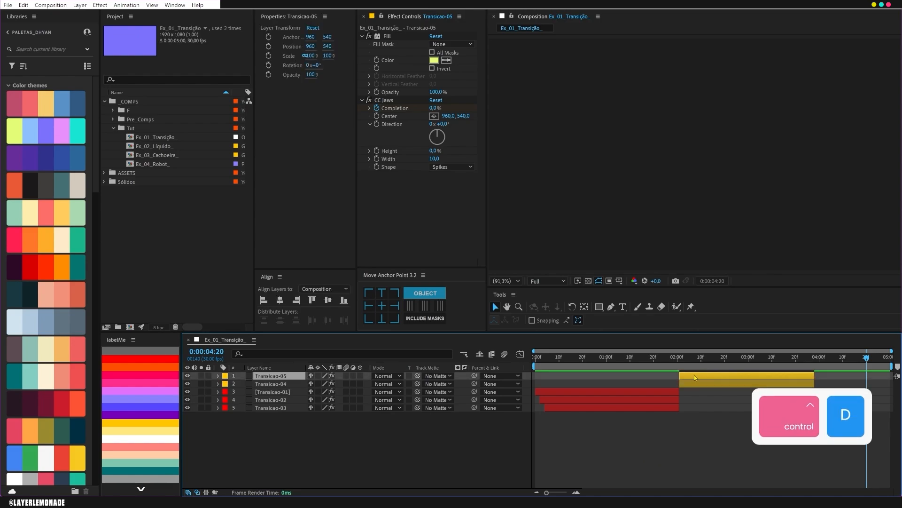
drag(696, 375, 700, 375)
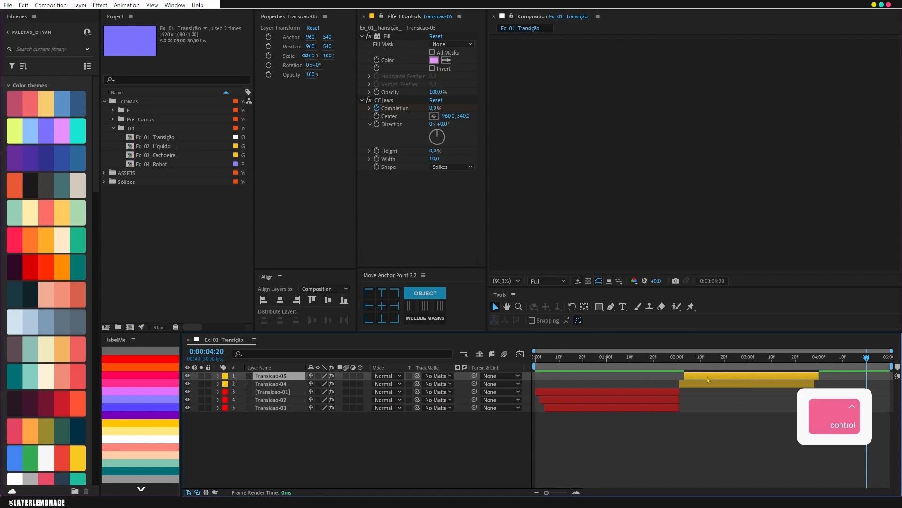
Duplicate Transicao-05, delay the upper copy by about 2 frames and recolor its Fill with the second theme's purple swatch
key(ctrl+d)
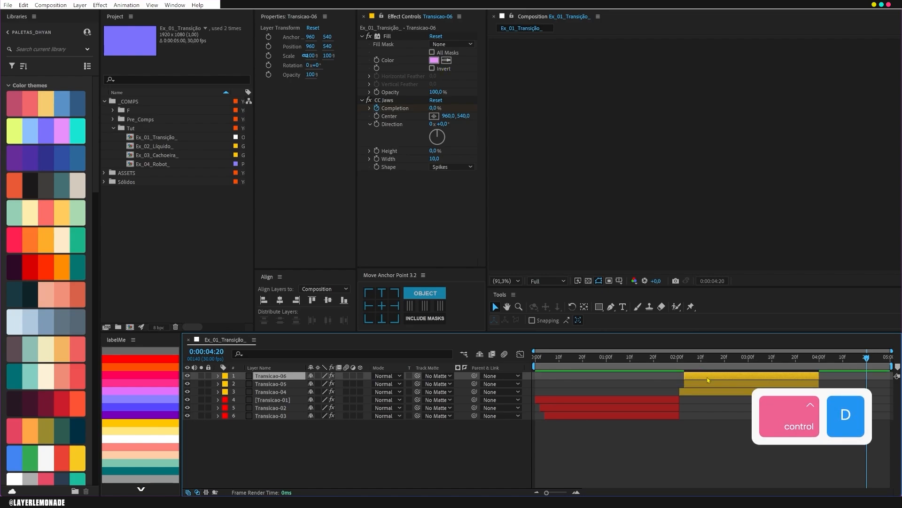
drag(708, 380, 713, 378)
click(442, 61)
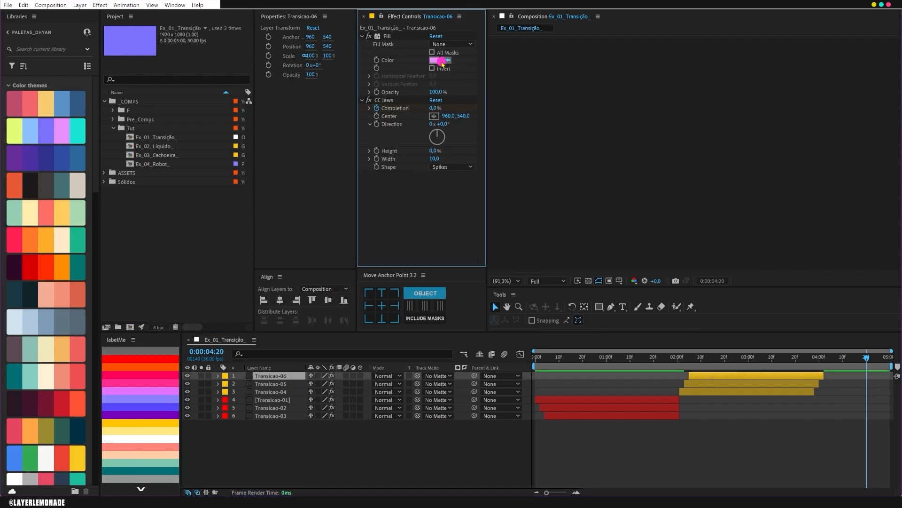
click(47, 132)
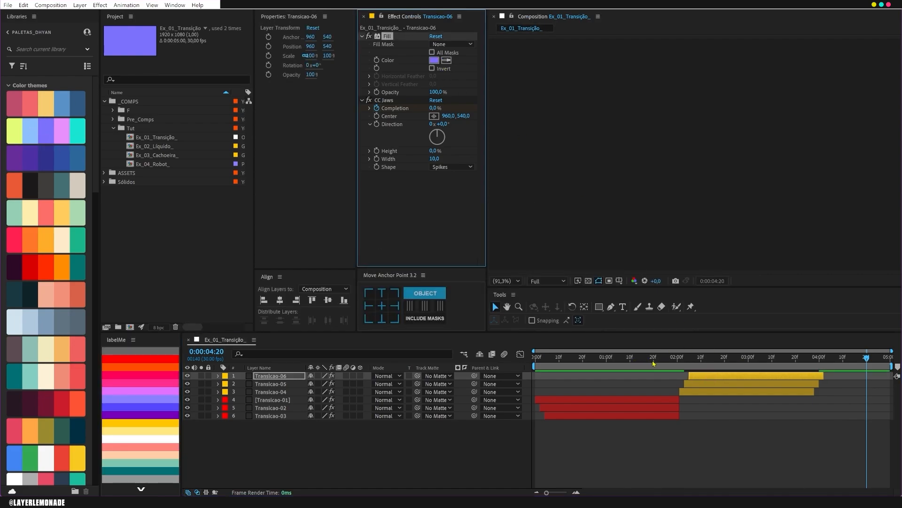
Preview the complete six-layer opening and closing transition from the start of the composition
click(529, 360)
key(space)
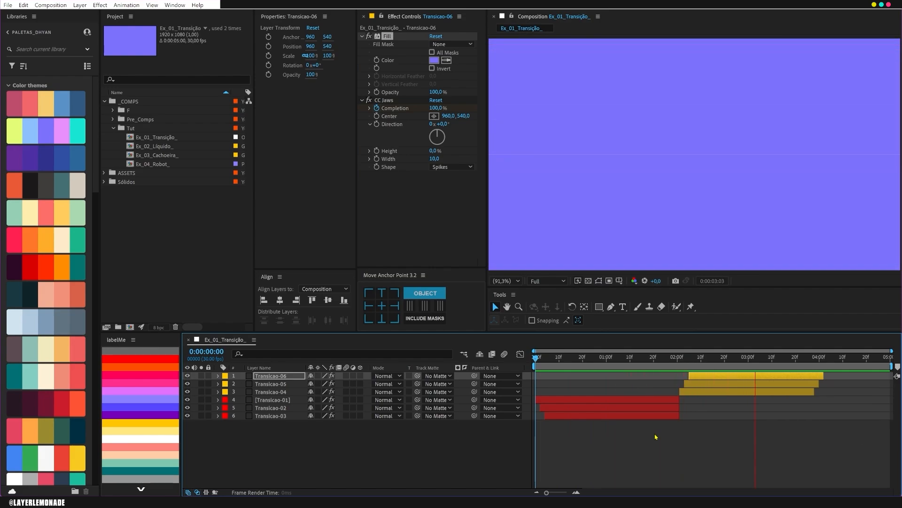
key(space)
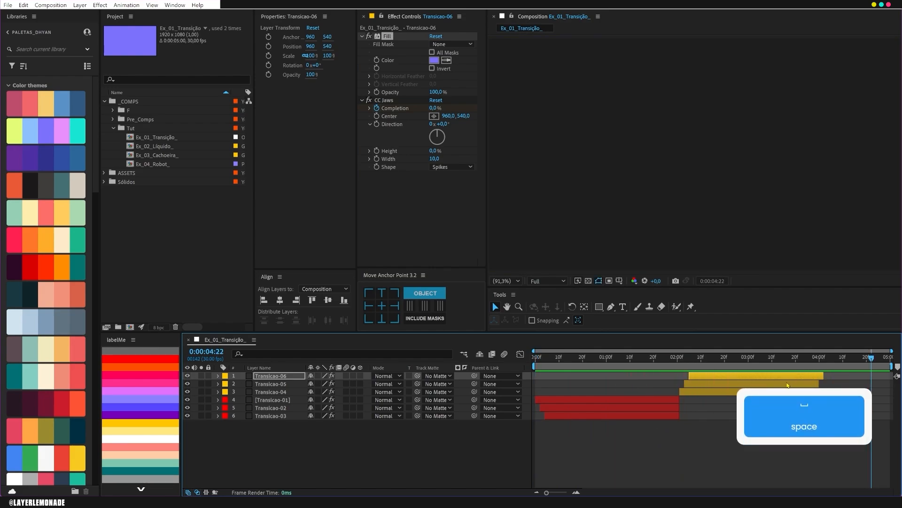
Deselect the layers and replay the finished transition in Ex_01_Transição_
click(587, 435)
key(space)
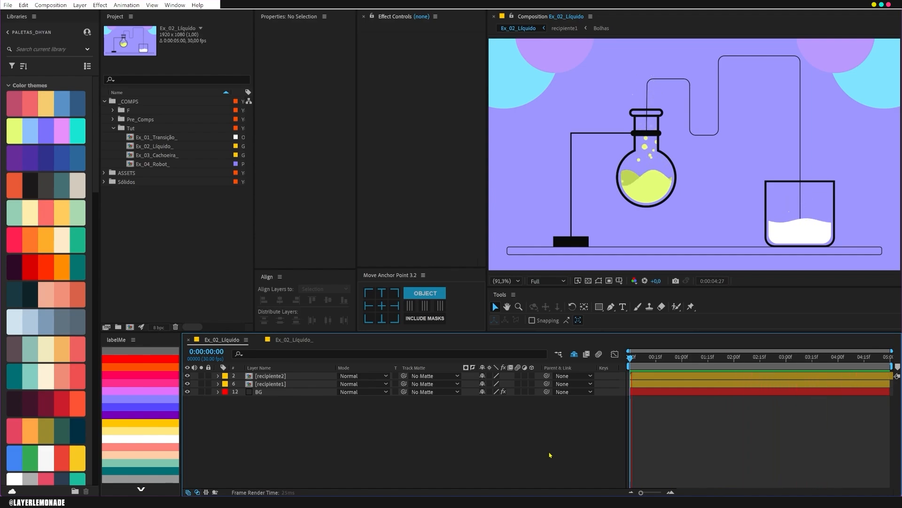
Preview the finished Ex_02_Líquido example and close it, leaving the Ex_02_Líquido_ working composition open
key(space)
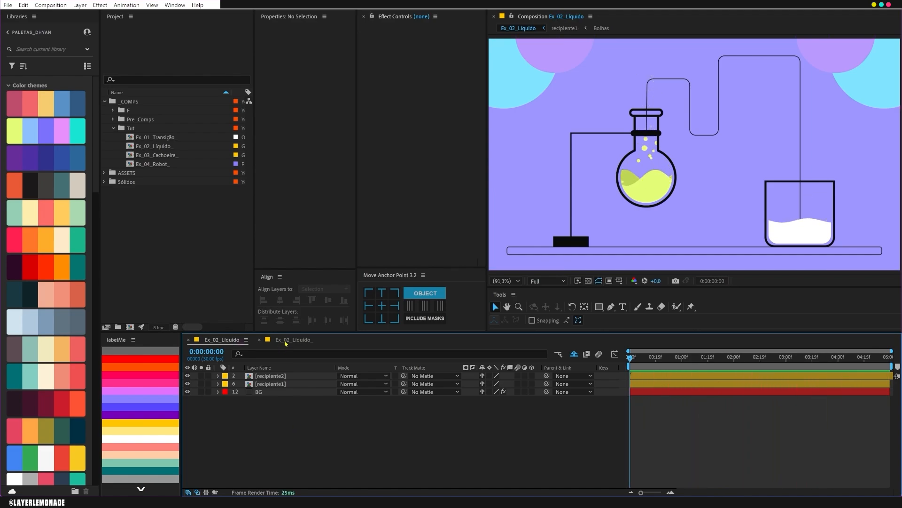
click(287, 340)
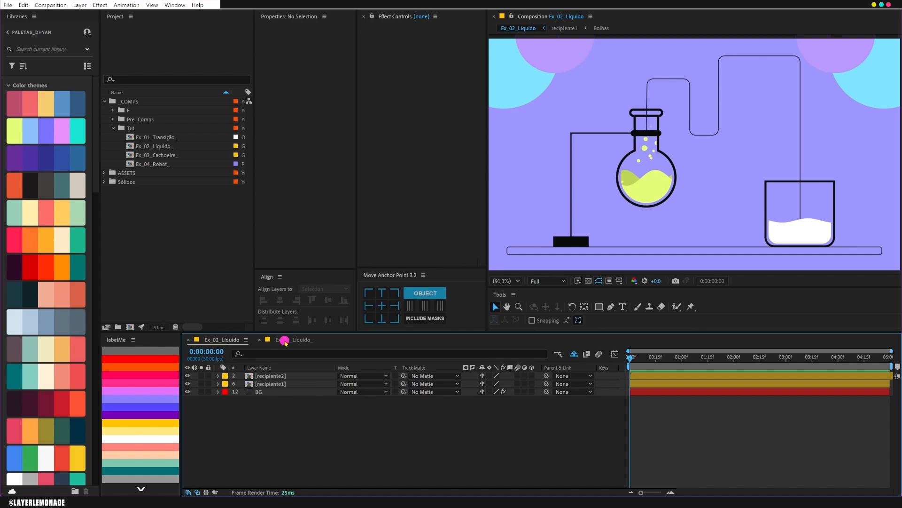
click(188, 342)
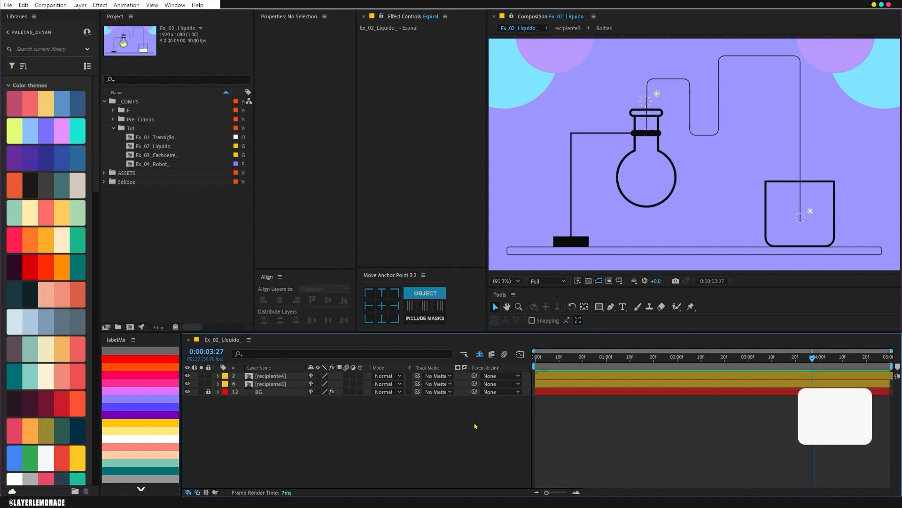
Review the composition settings of Ex_02_Líquido_ without changing them
key(ctrl+k)
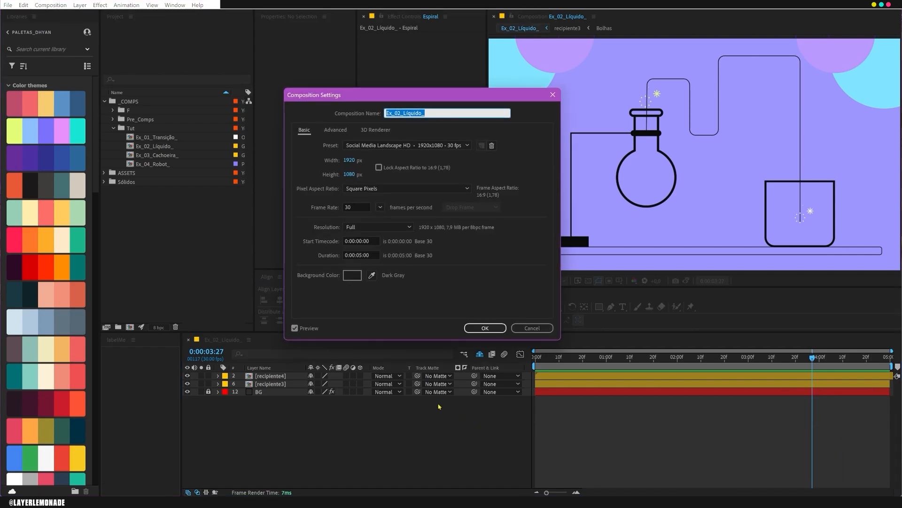
click(487, 327)
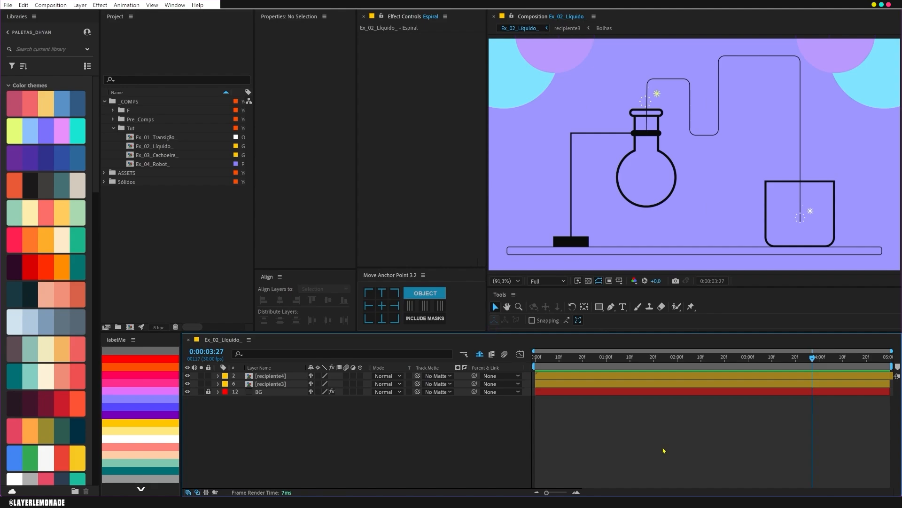
Open the recipiente3 precomposition and turn on its transparency grid
click(280, 384)
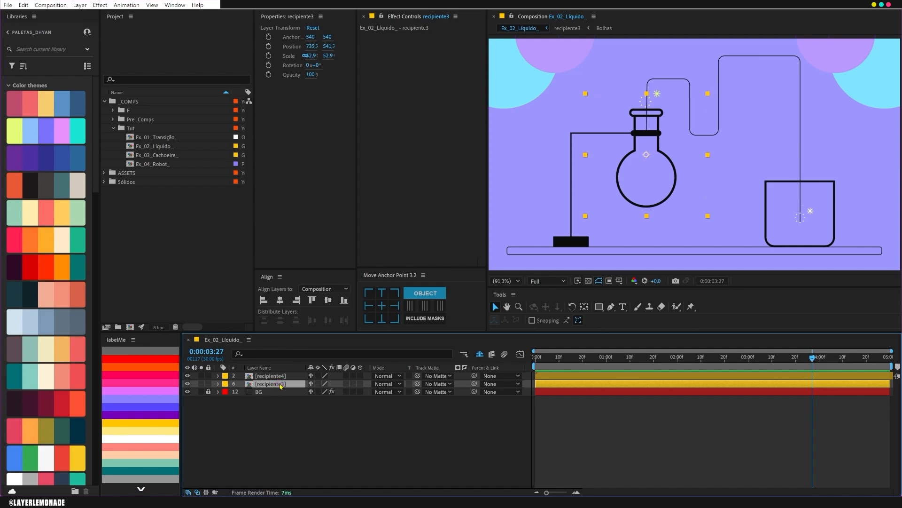
double_click(280, 385)
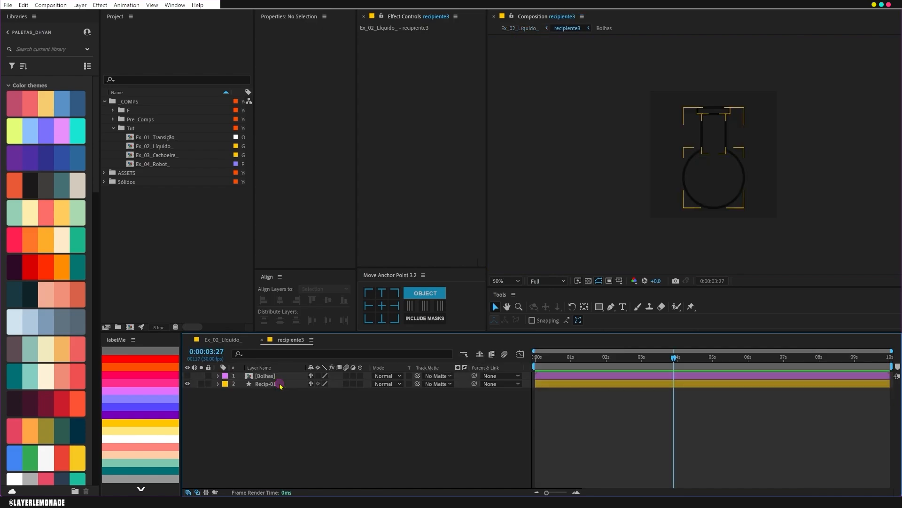
click(588, 281)
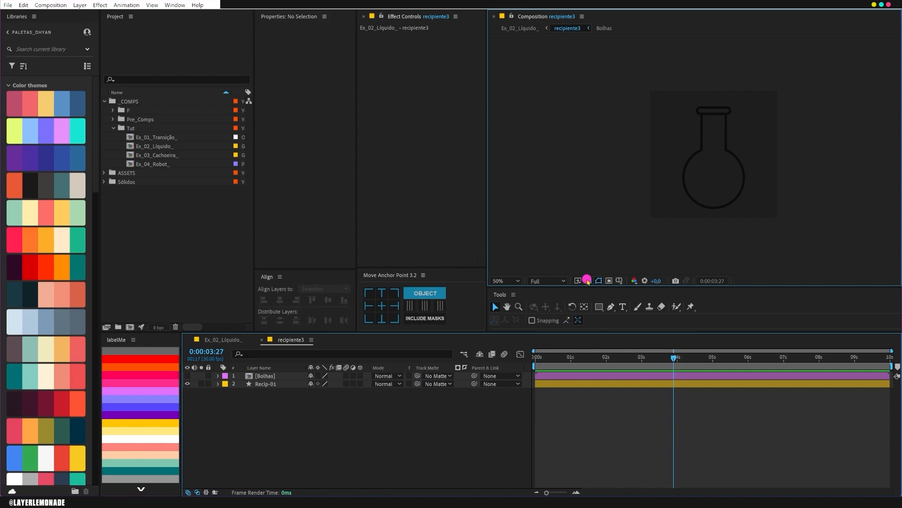
click(267, 433)
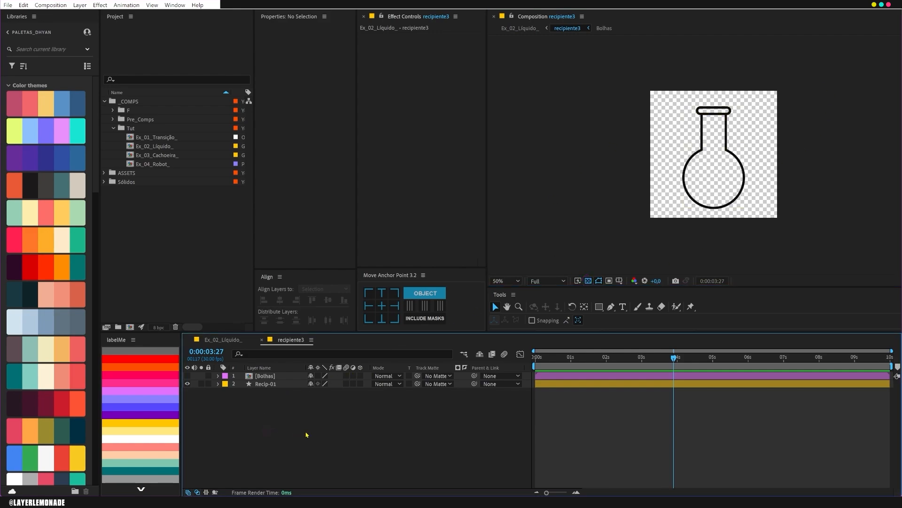
Lock the Bolhas and Recip-01 layers and hide Bolhas from the timeline as a shy layer
click(282, 376)
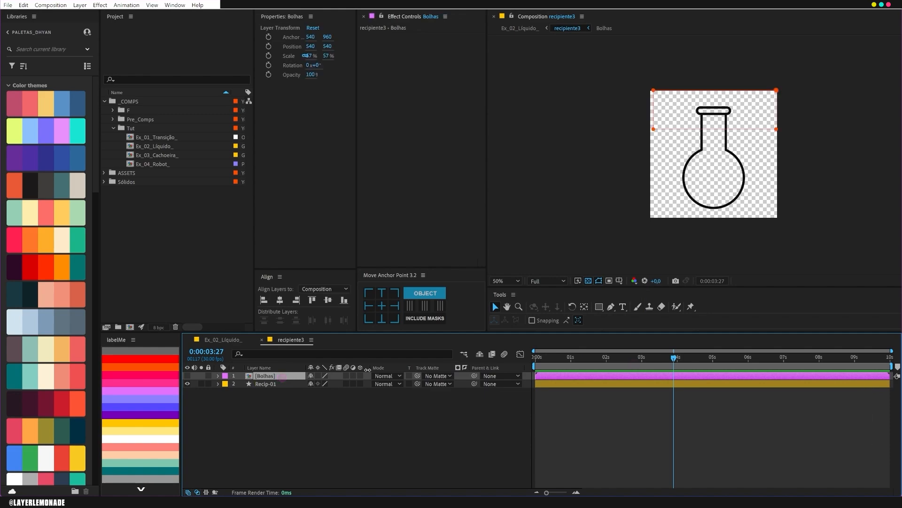
click(208, 376)
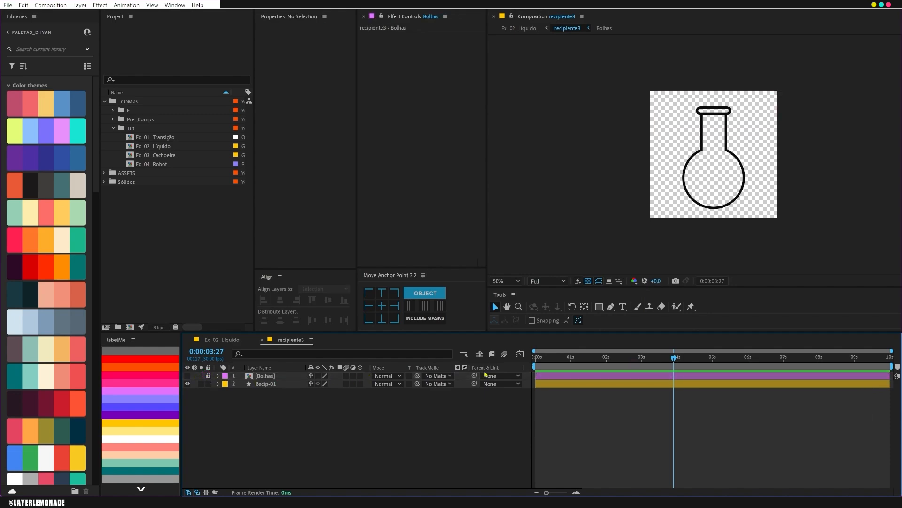
click(310, 376)
Create a 1080 × 1080 px dark gray solid named CCJAWS in recipiente3
key(ctrl+y)
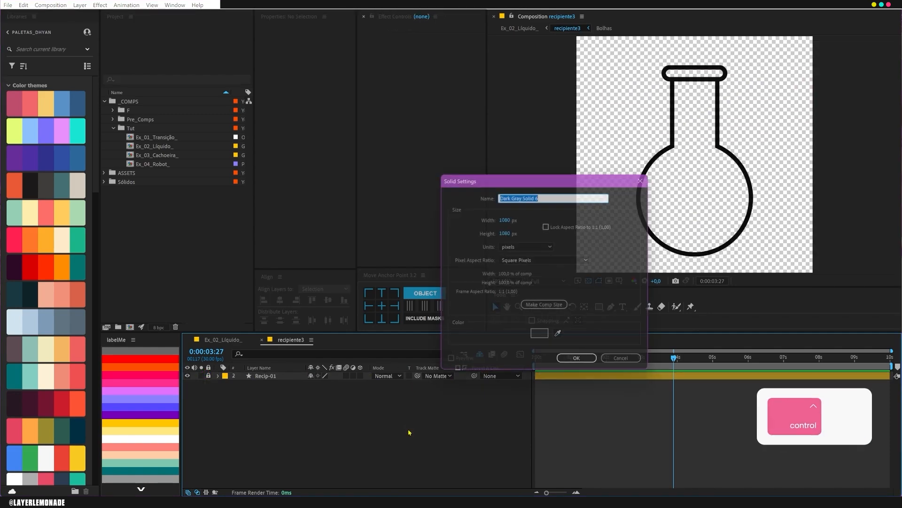
text(CCJAWS)
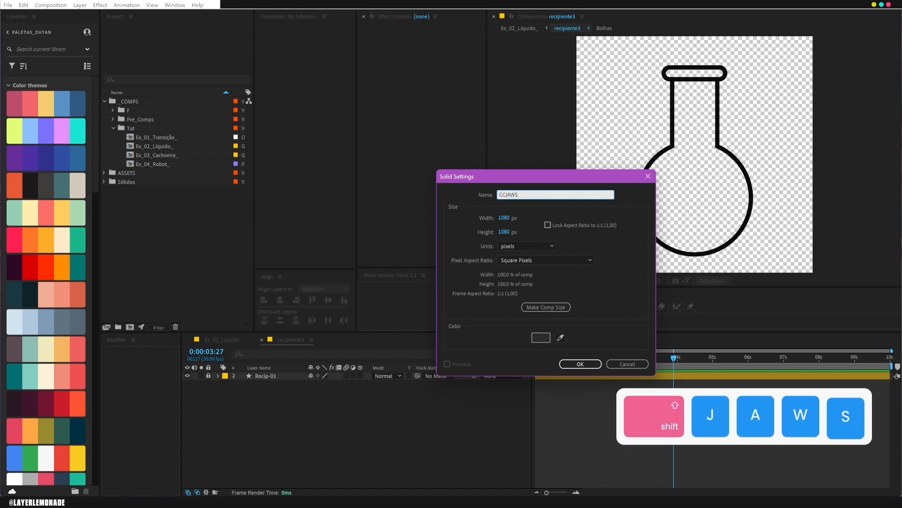
key(Return)
Apply the CC Jaws effect to the CCJAWS solid
key(ctrl+space)
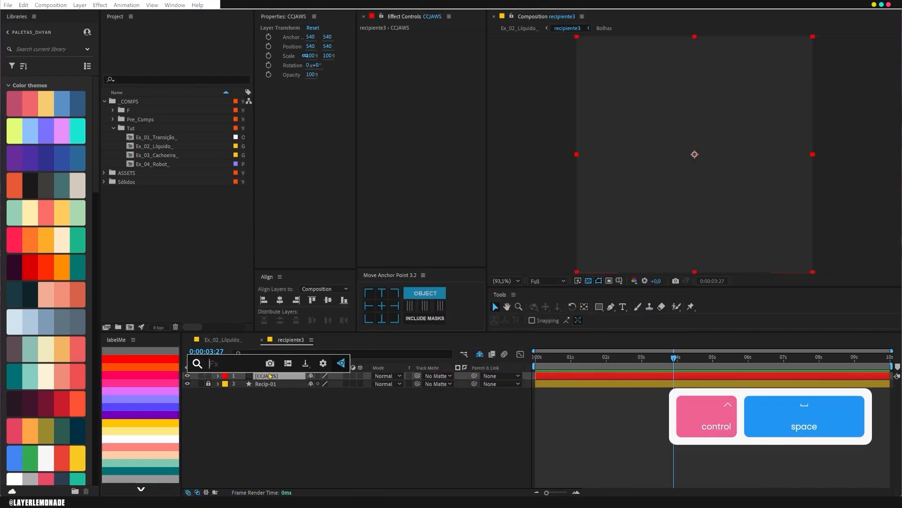
text(cc ja)
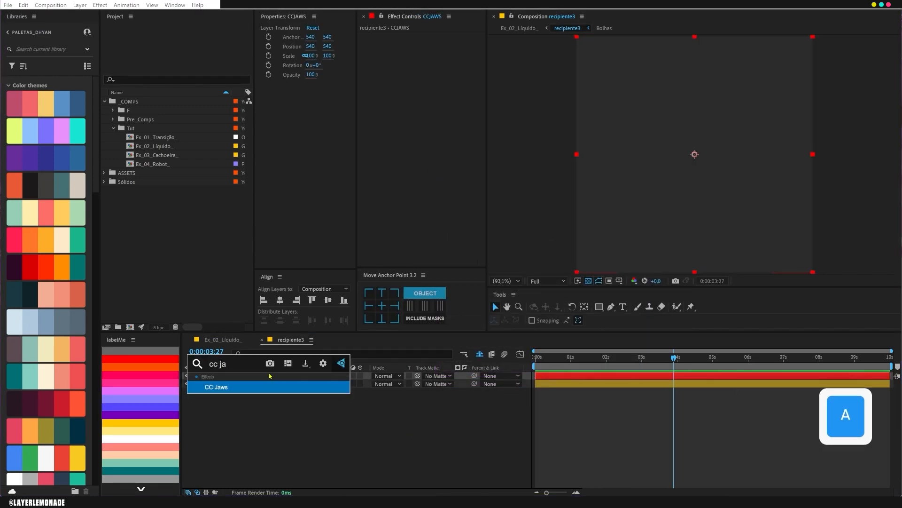
text(ws)
key(Return)
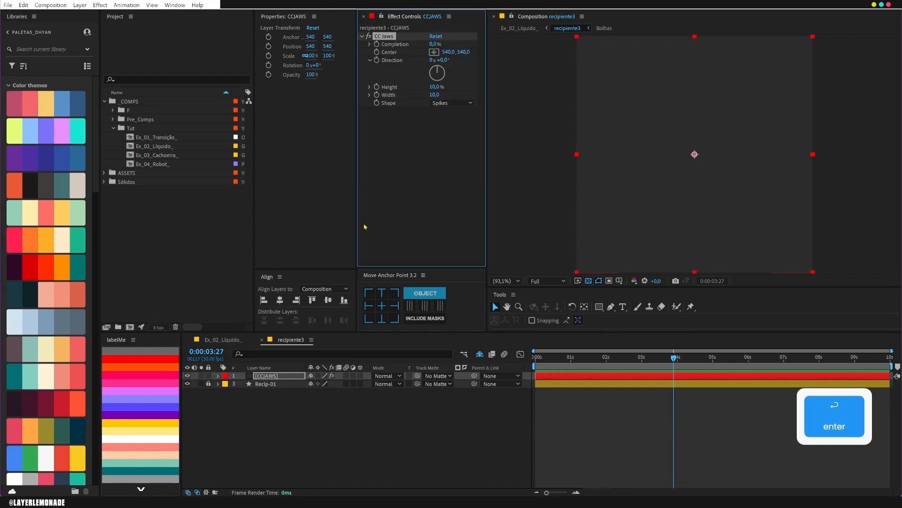
Set the CC Jaws shape to Waves and its Completion to 50%
drag(430, 43, 446, 43)
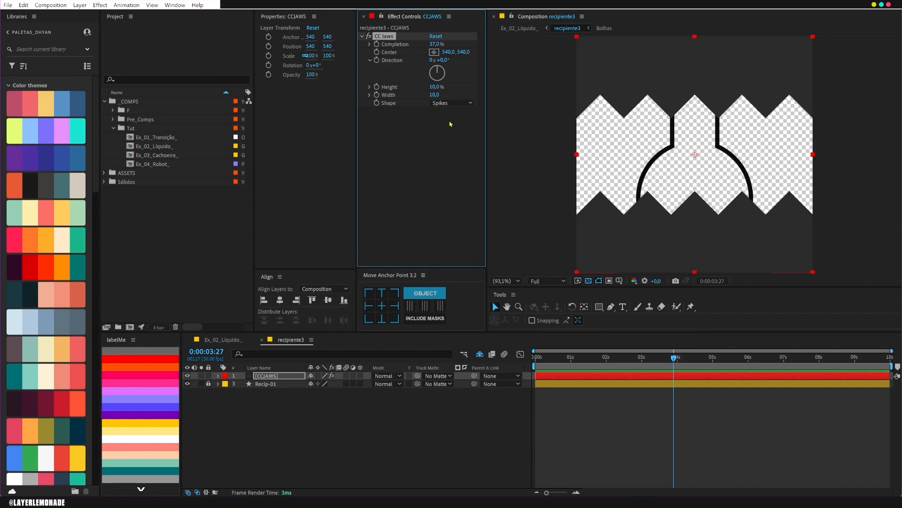
click(458, 103)
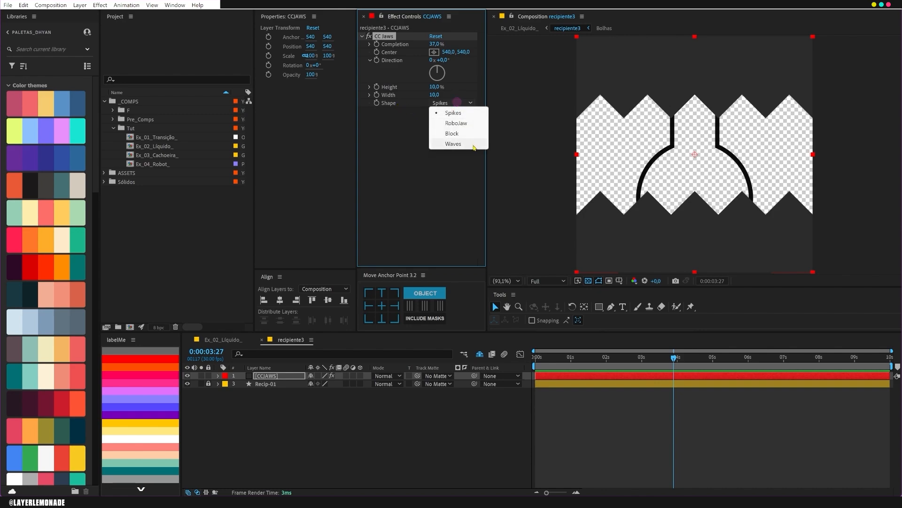
click(470, 144)
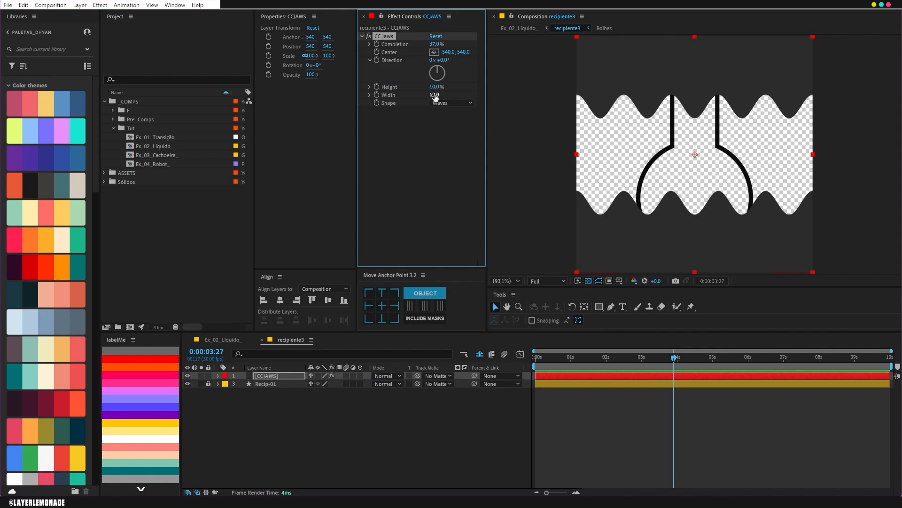
click(433, 43)
text(50)
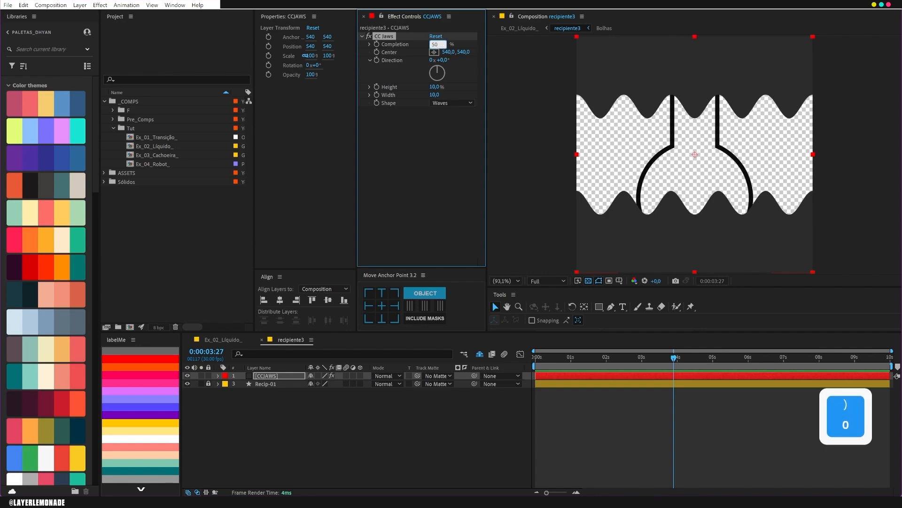
key(Return)
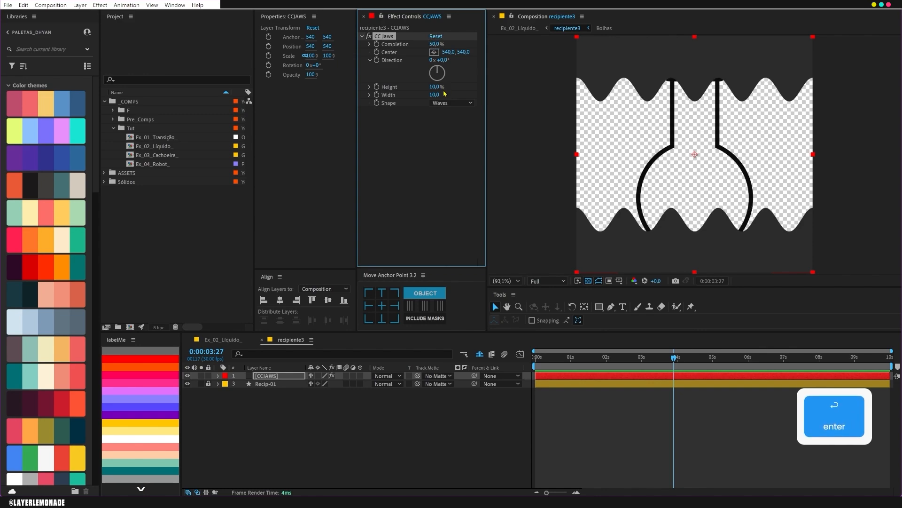
Move the CC Jaws Center to 540, 306 and set Height to 8.8% and Width to 17
drag(464, 52, 324, 91)
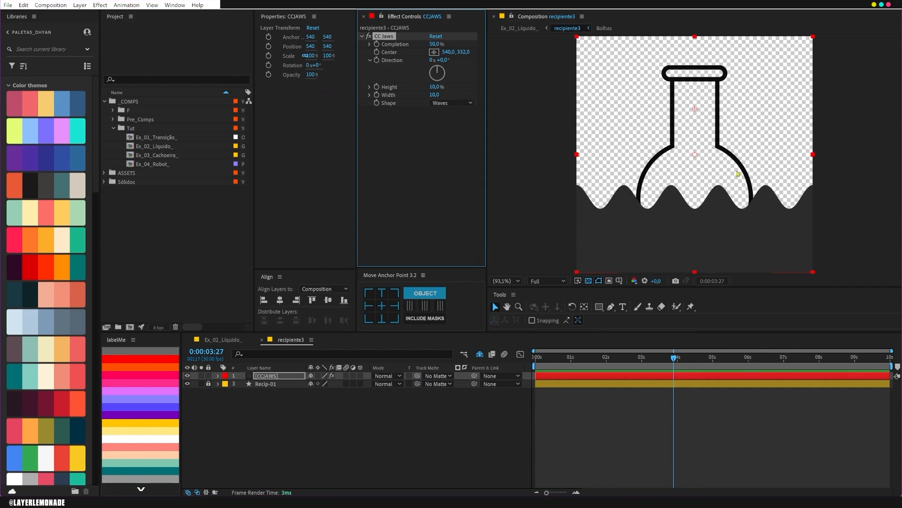
drag(464, 52, 448, 58)
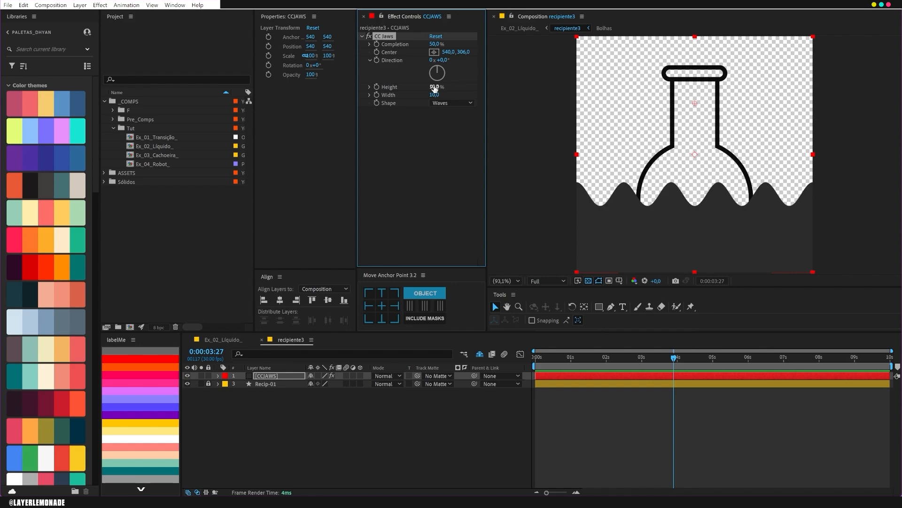
mouse_move(434, 88)
mouse_down()
mouse_move(461, 89)
mouse_move(441, 87)
mouse_up()
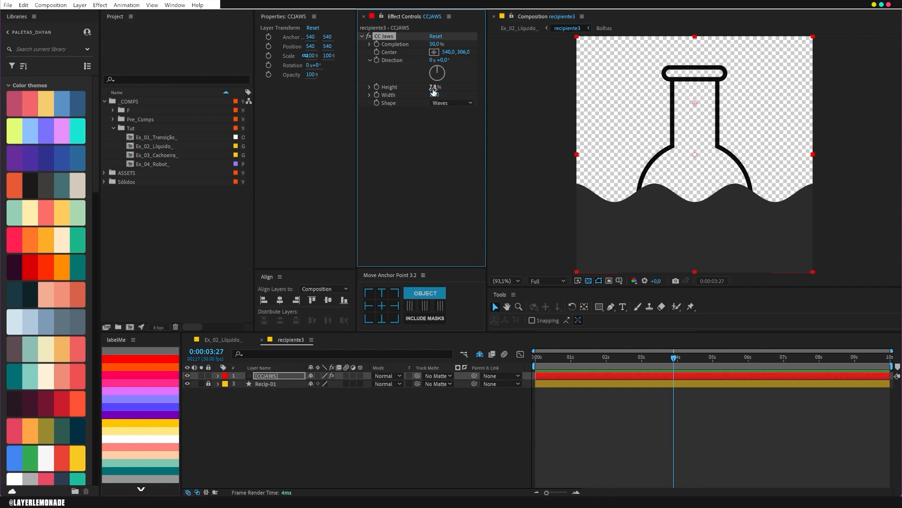
drag(432, 89, 436, 90)
Add a CC Jaws Center keyframe at 0:00:00:00 and reveal the CCJAWS layer's keyframed properties
drag(558, 357, 522, 369)
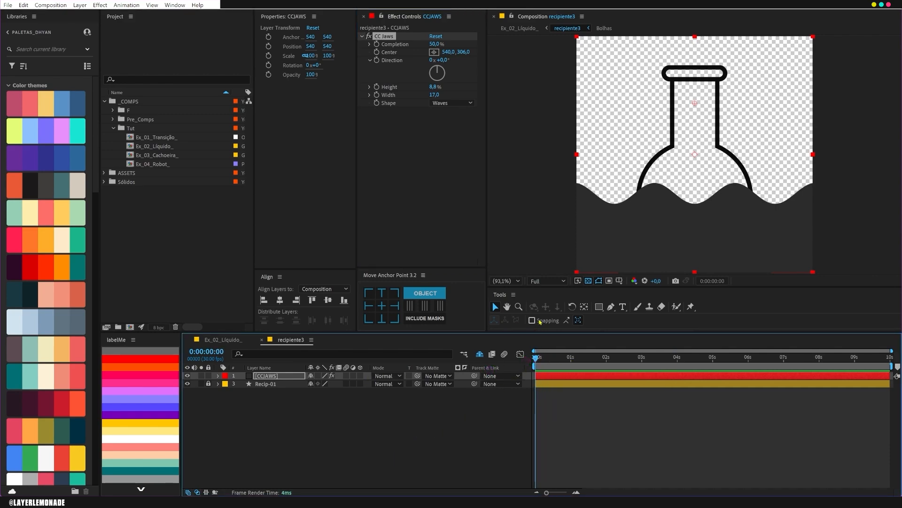
click(376, 52)
click(279, 376)
key(u)
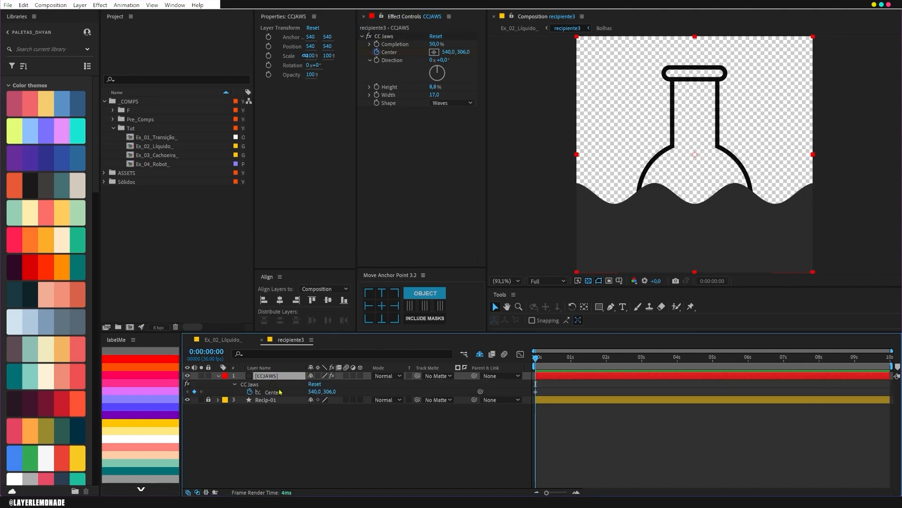
Keyframe the CC Jaws Center at 1424, 306 at 0:00:09:29 and preview the wave motion
drag(824, 359, 897, 357)
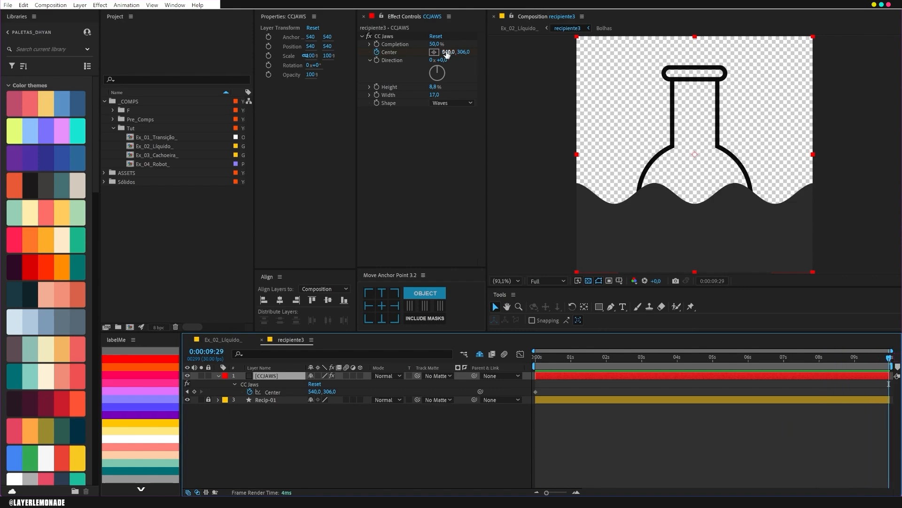
drag(446, 53, 879, 70)
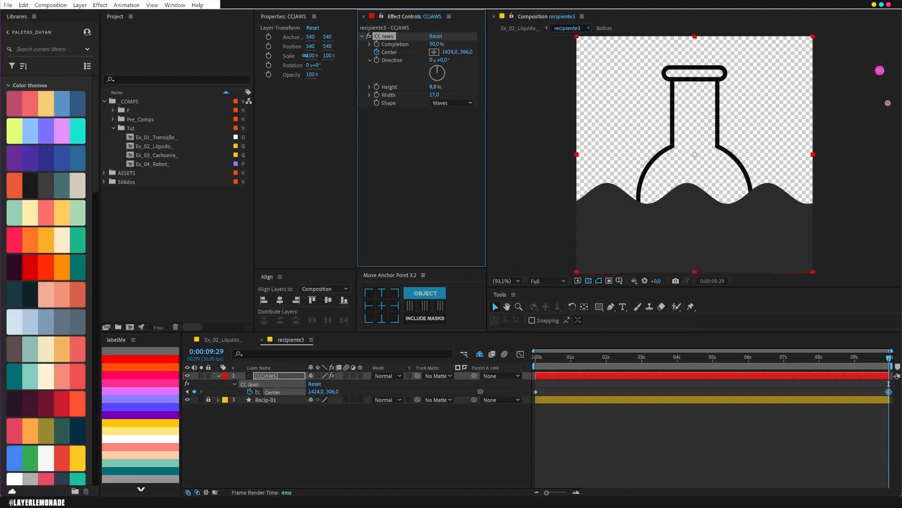
key(space)
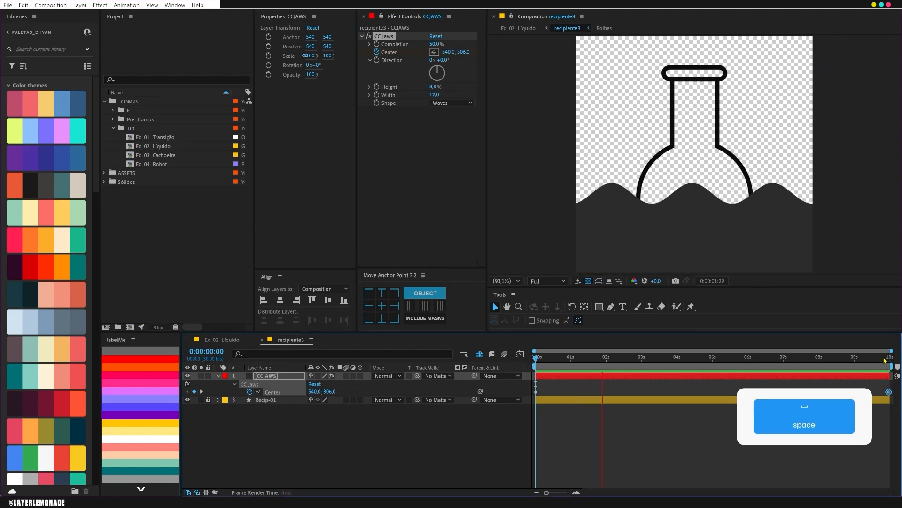
key(space)
Raise the ending Center keyframe's X value to 3500 at 0:00:09:29 and preview the faster waves
key(shift)
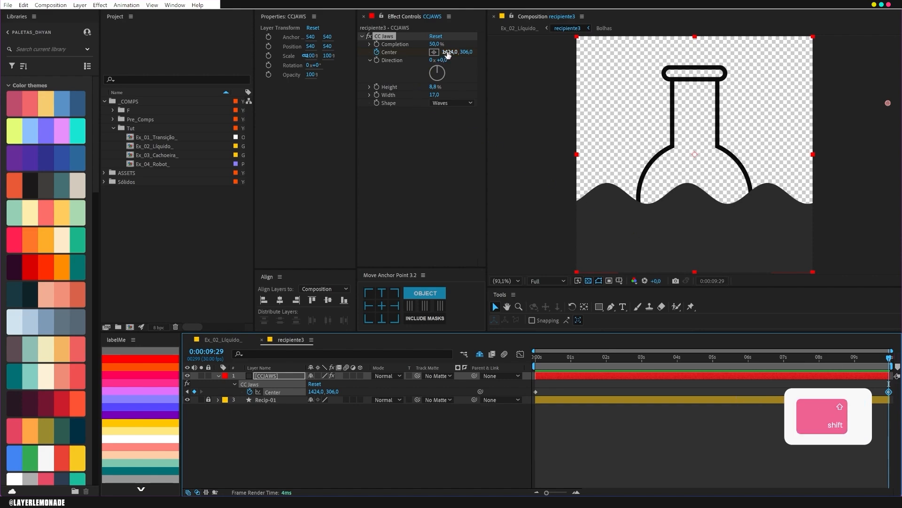
drag(447, 53, 536, 52)
click(450, 52)
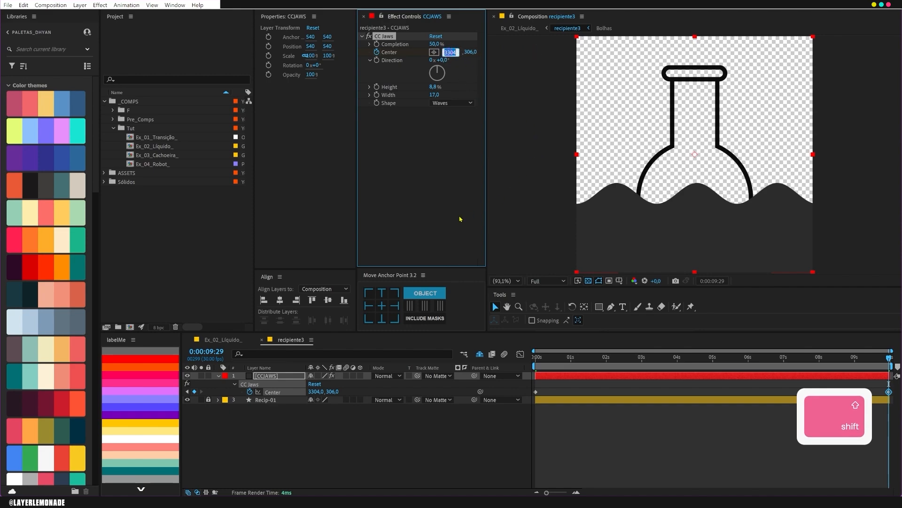
text(335)
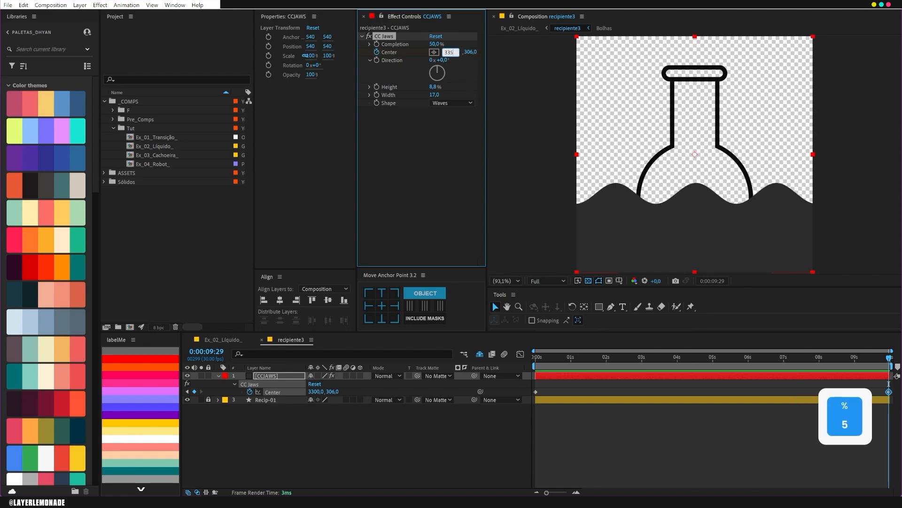
text(0)
key(BackSpace)
key(BackSpace)
key(BackSpace)
text(500)
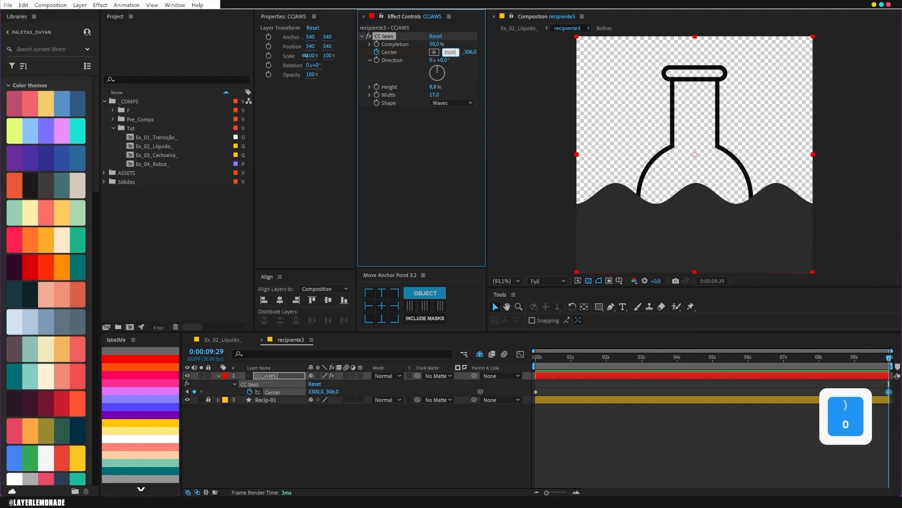
key(Return)
key(space)
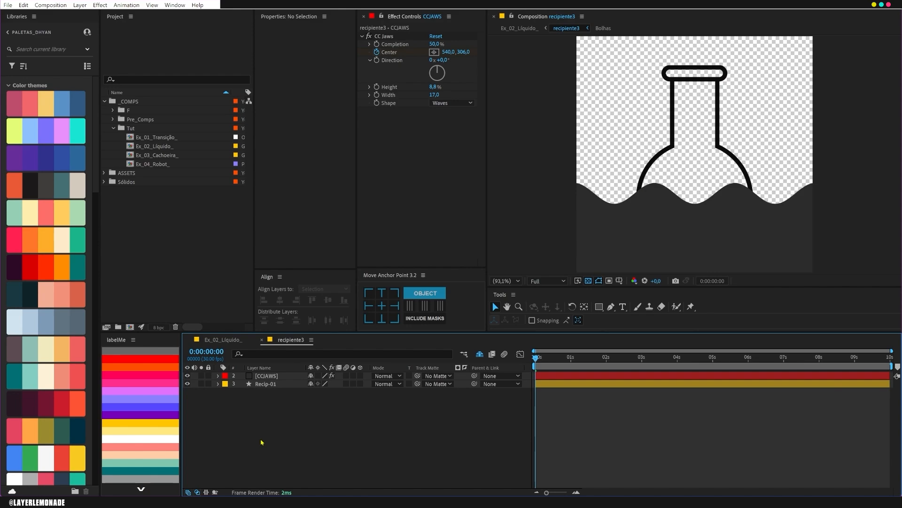
Apply a Fill effect to the CCJAWS layer and color it with the yellow-green swatch from the library palette
click(274, 377)
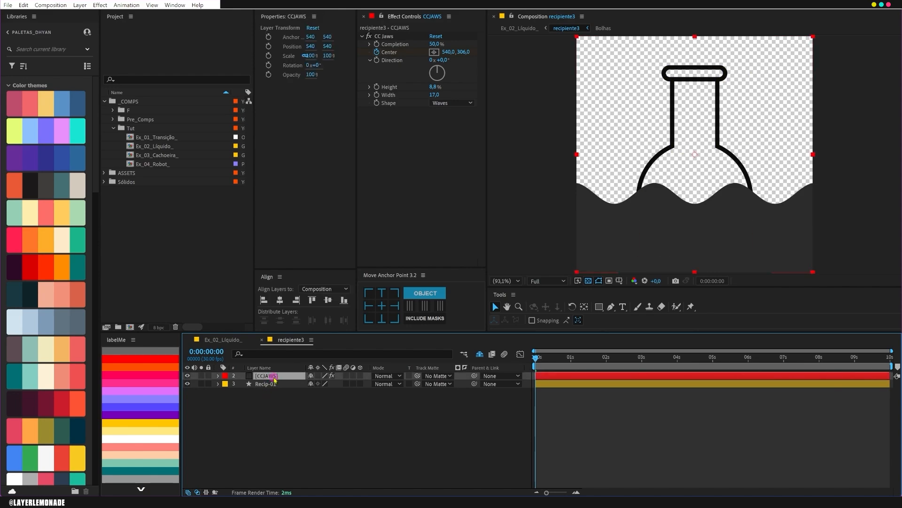
key(ctrl+space)
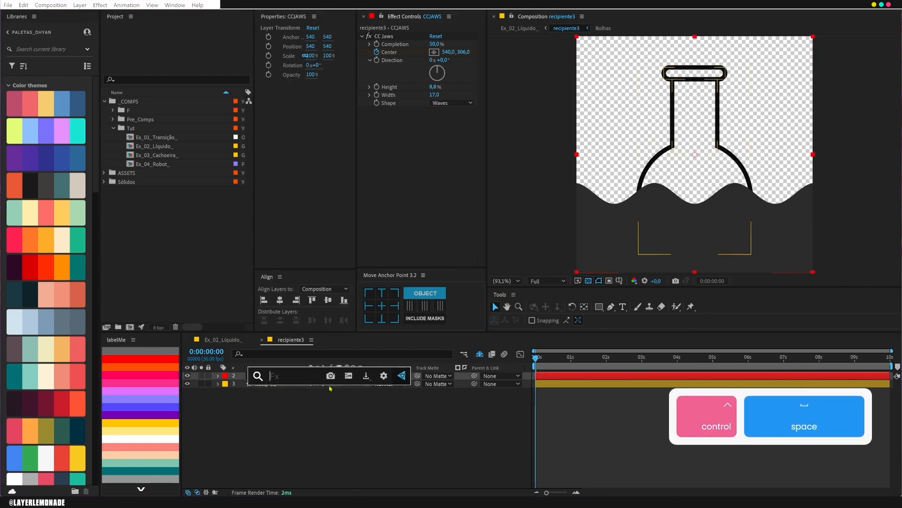
text(f)
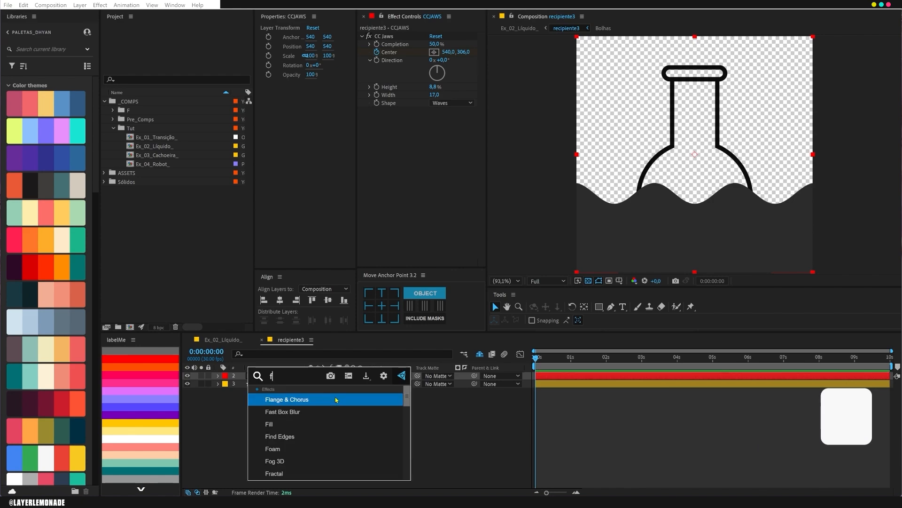
text(ill)
key(BackSpace)
key(Return)
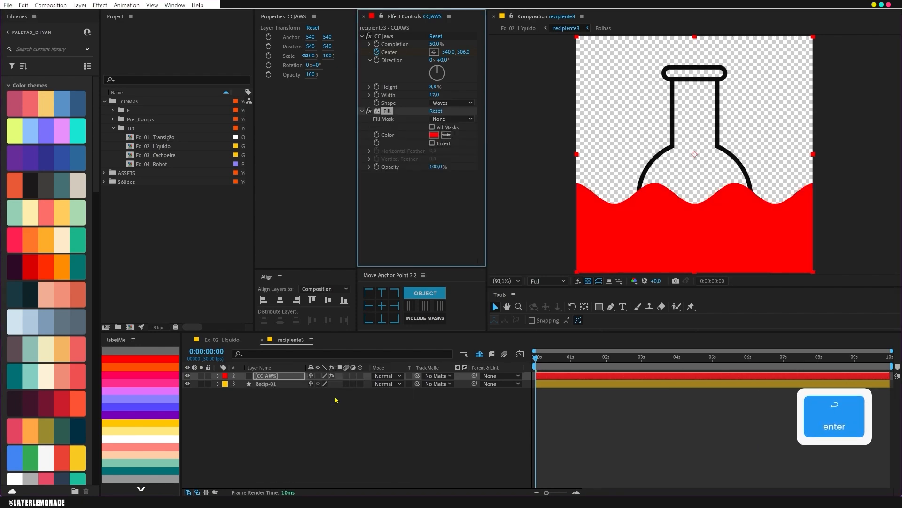
click(16, 127)
Duplicate the Recip-01 flask layer and rename the copy as mask
click(273, 383)
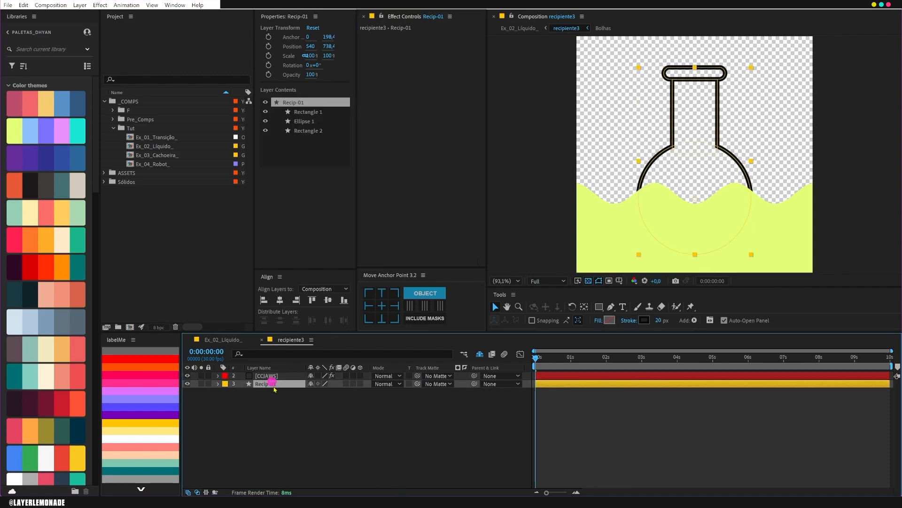
key(ctrl+d)
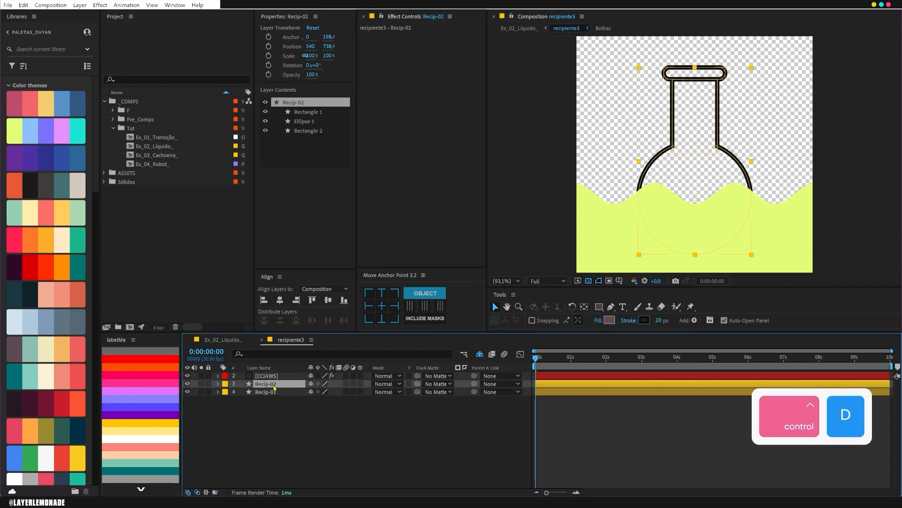
key(Return)
text(mas)
key(BackSpace)
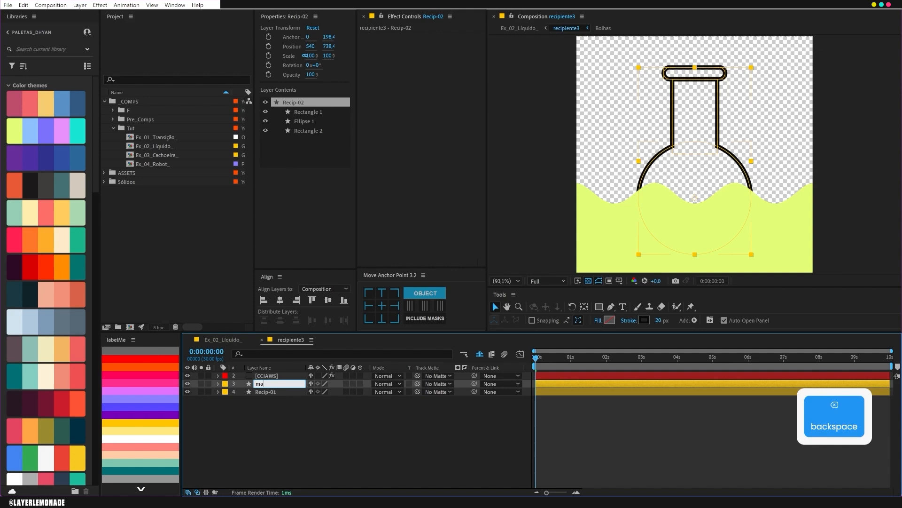
text(sk)
key(Return)
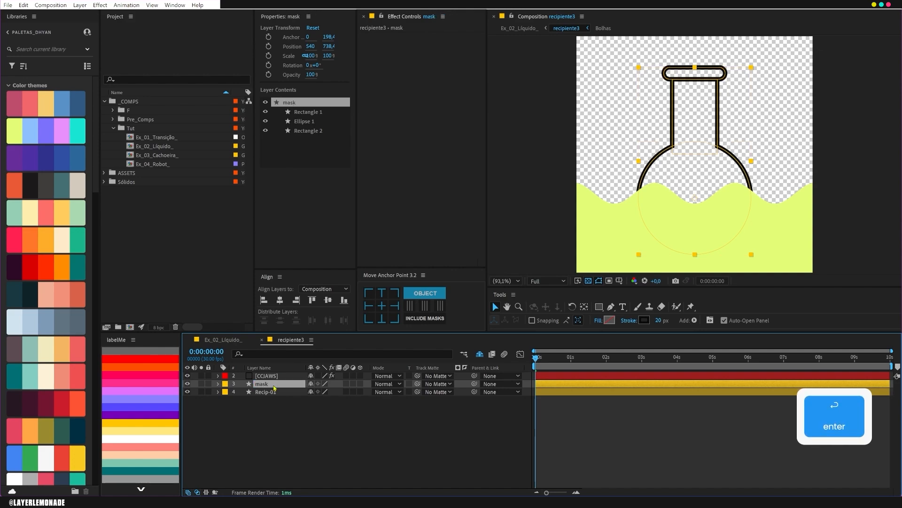
Give the mask layer a solid fill with no stroke and set it as the CCJAWS layer's track matte
alt+click(610, 320)
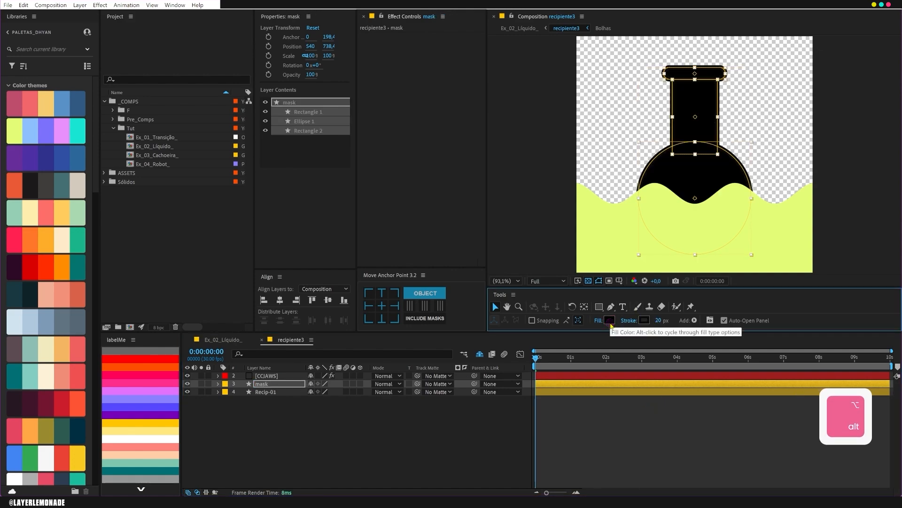
alt+click(648, 320)
alt+click(647, 320)
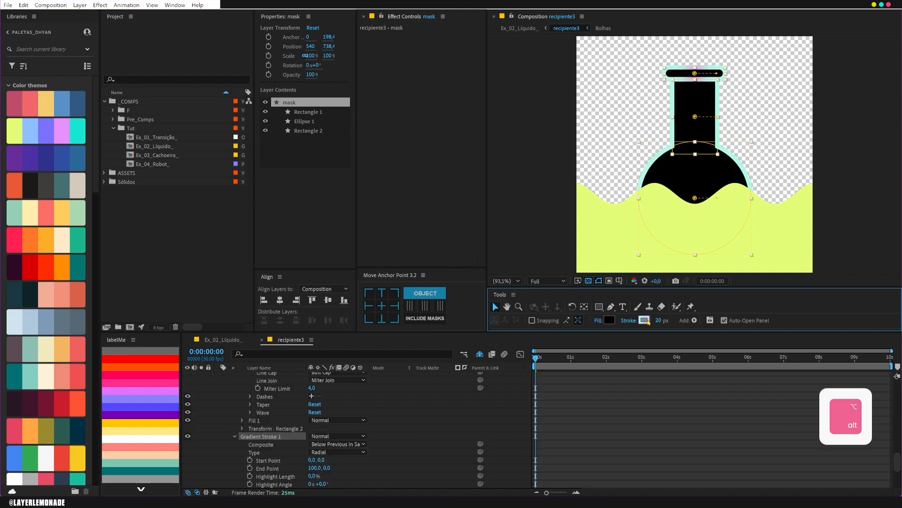
alt+click(647, 320)
click(262, 376)
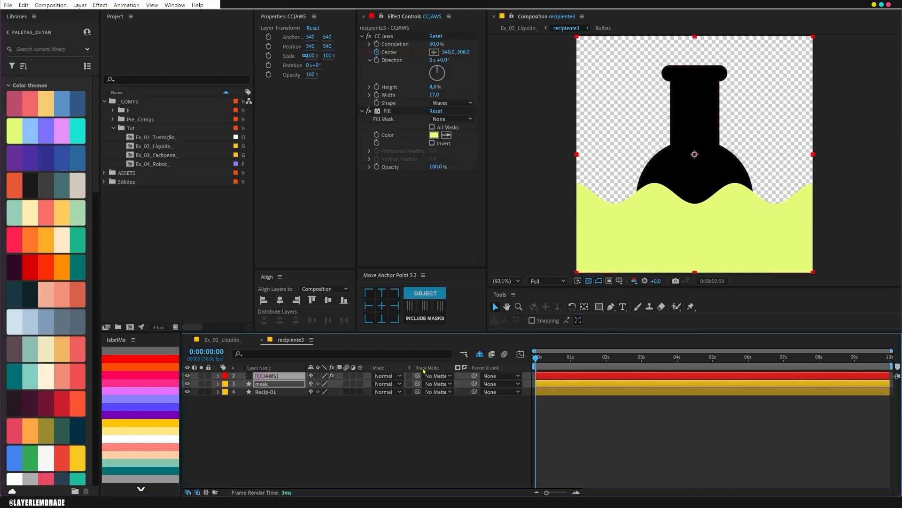
drag(418, 376, 271, 385)
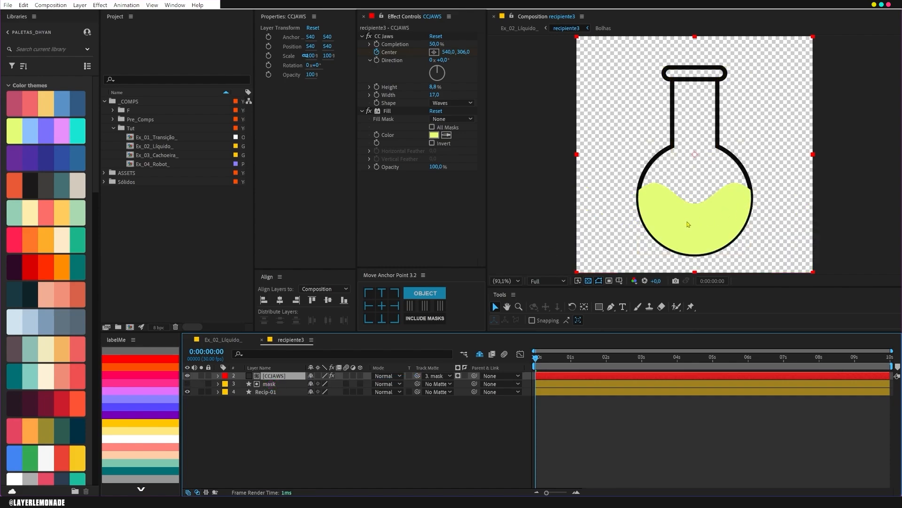
Scale the mask layer to 90% so the liquid sits inside the flask outline
click(272, 384)
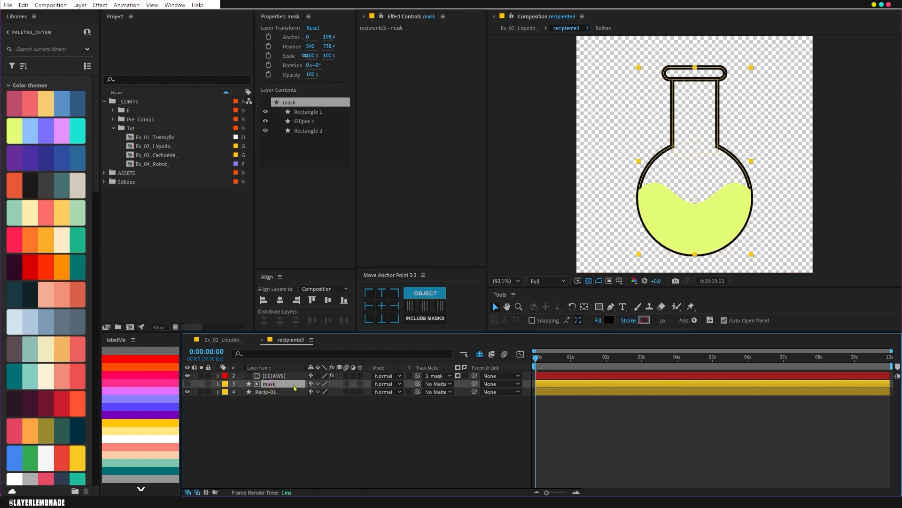
key(s)
drag(342, 392, 338, 392)
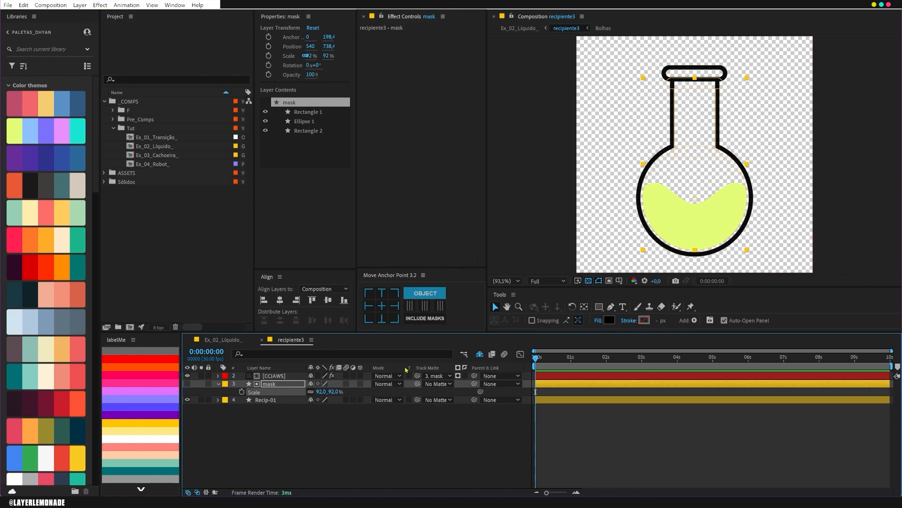
drag(337, 395, 334, 392)
click(335, 395)
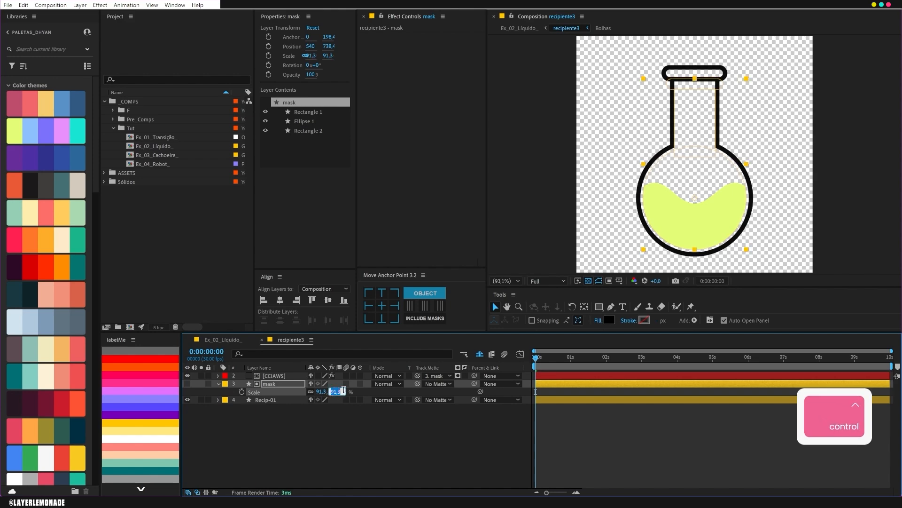
text(90)
key(Return)
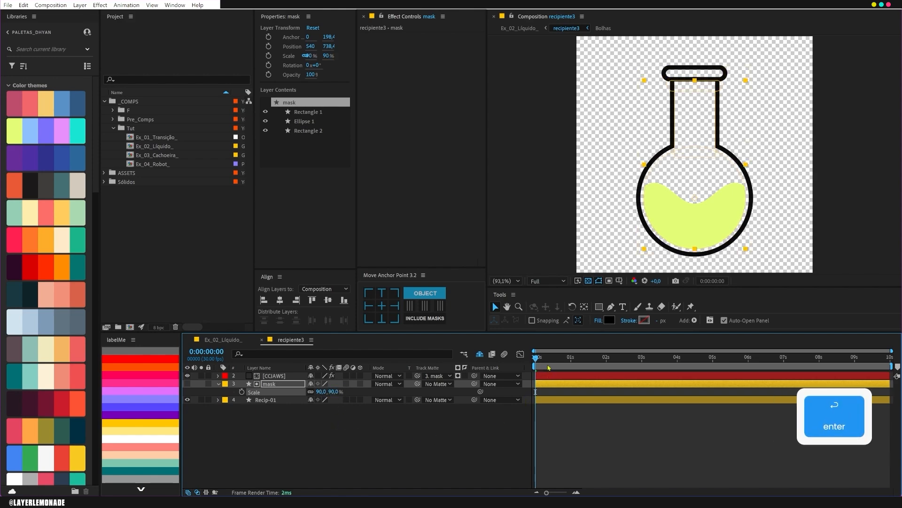
Change the recipiente3 composition's background color to medium gray and preview the liquid animation
click(453, 444)
key(ctrl+k)
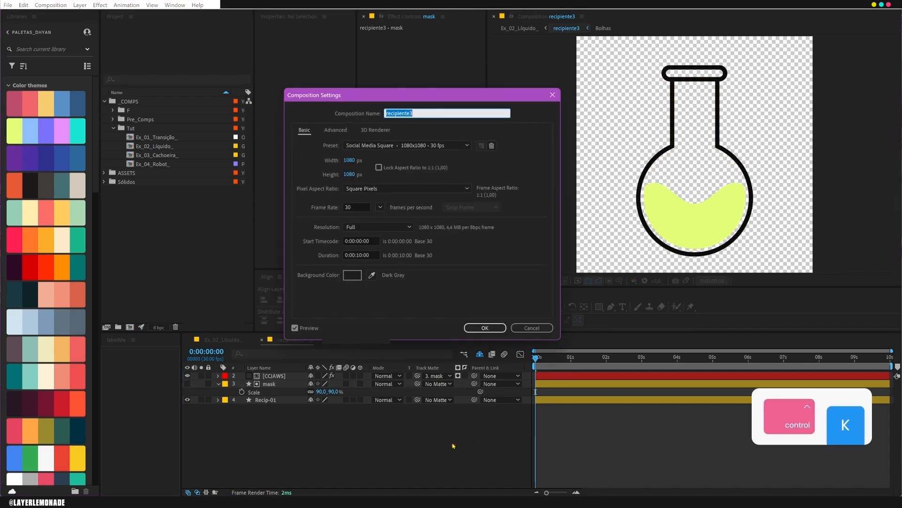
click(373, 275)
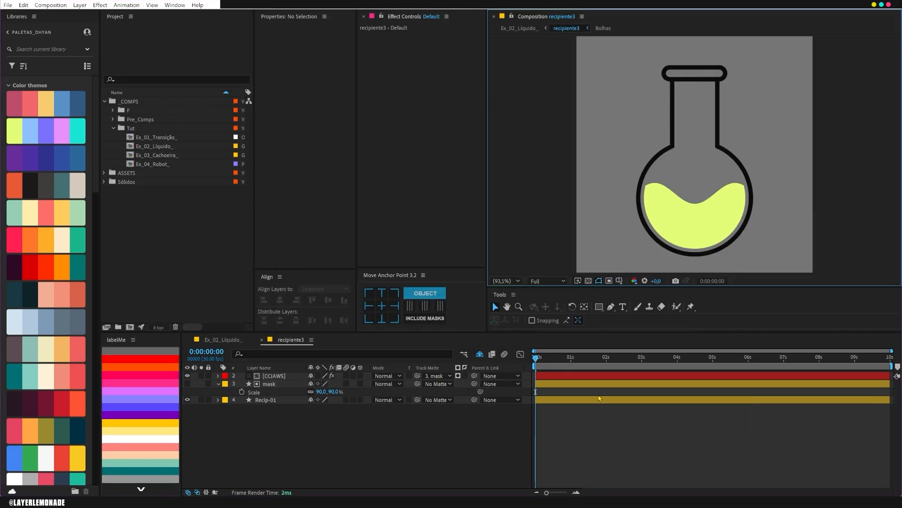
key(space)
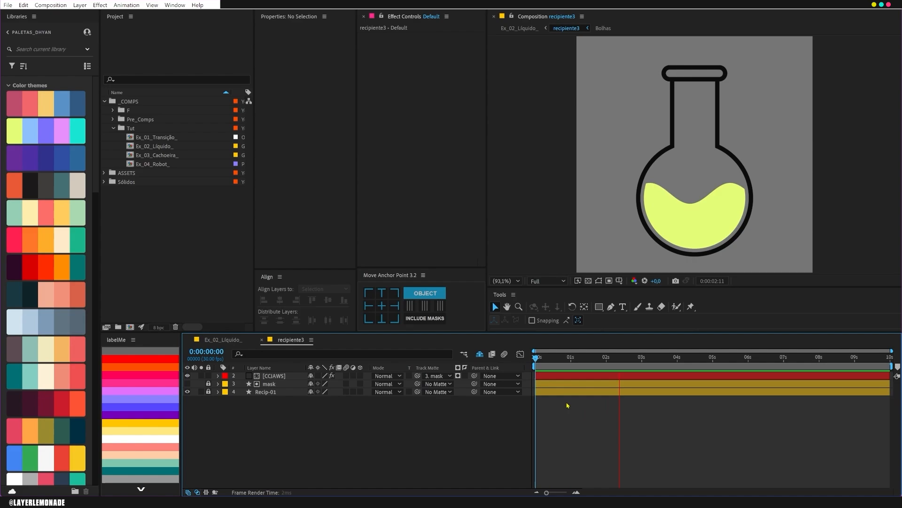
key(space)
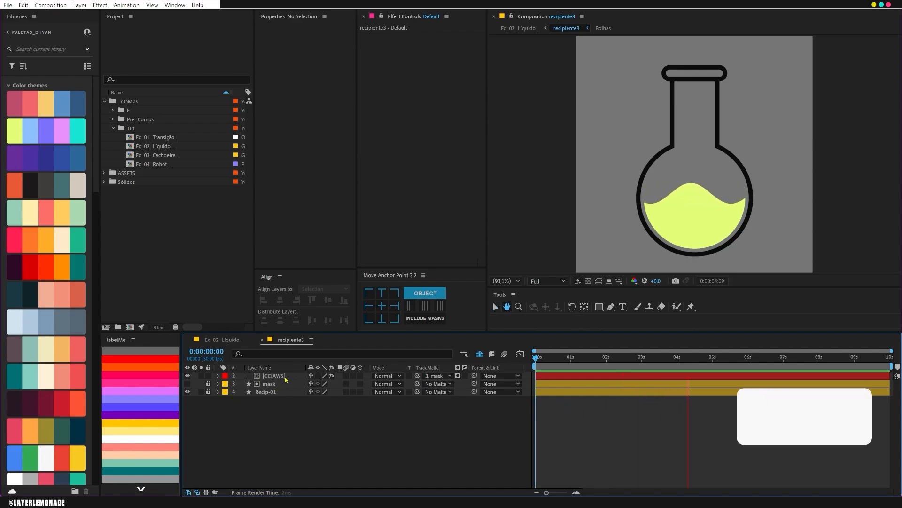
Reveal the CCJAWS layer's keyframes and set the Center X value at 0:00:09:29 to 4000
click(285, 376)
key(u)
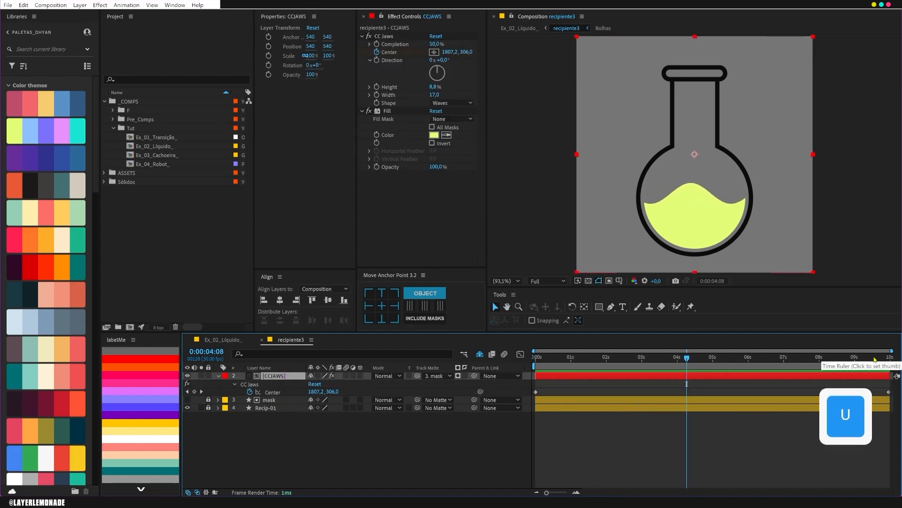
click(898, 358)
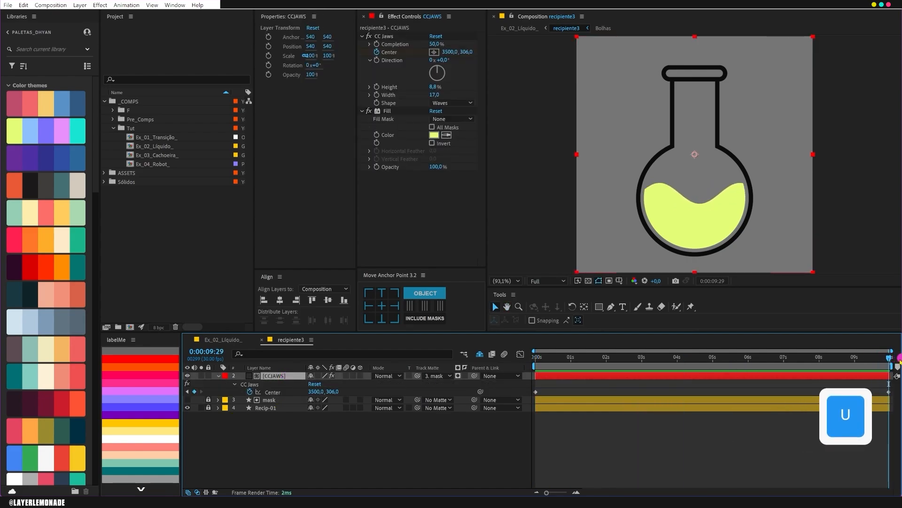
click(448, 52)
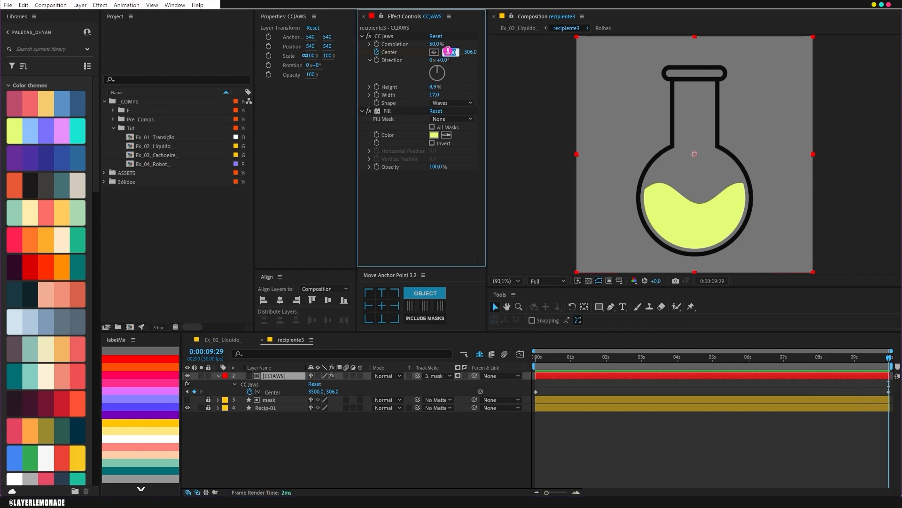
text(4000)
key(Return)
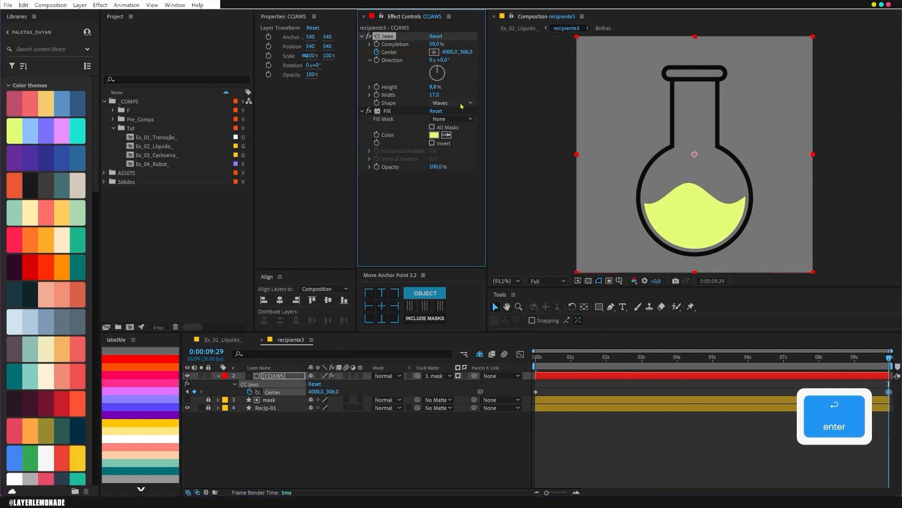
Raise the ending Center keyframe's X value to 4500 and preview the wave speed
click(451, 52)
text(4500)
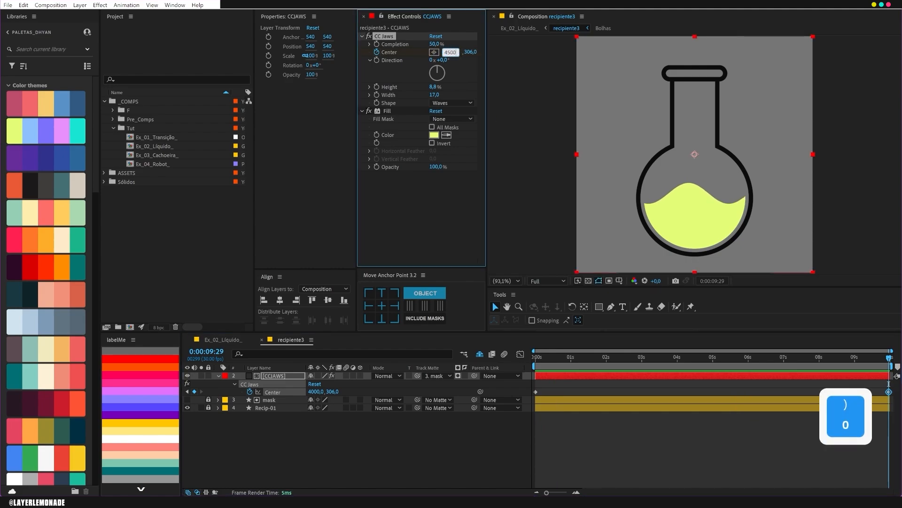
key(Return)
key(space)
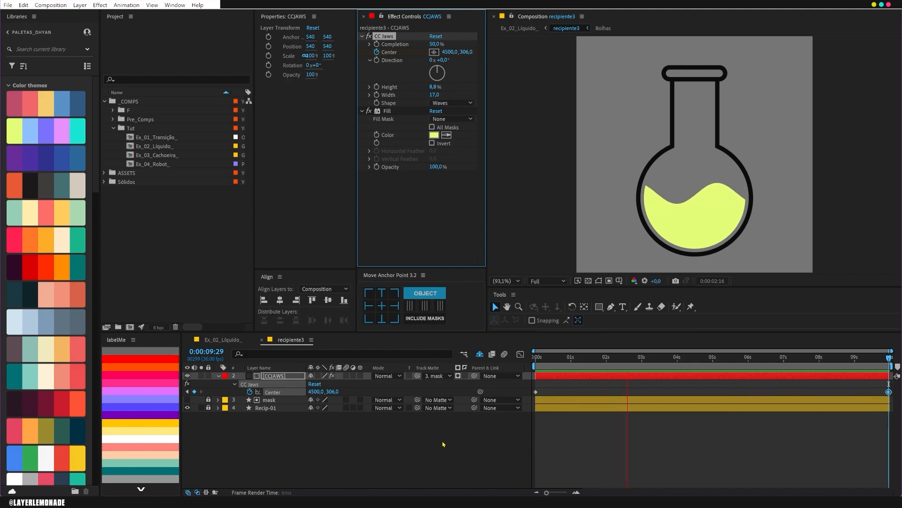
key(space)
key(space)
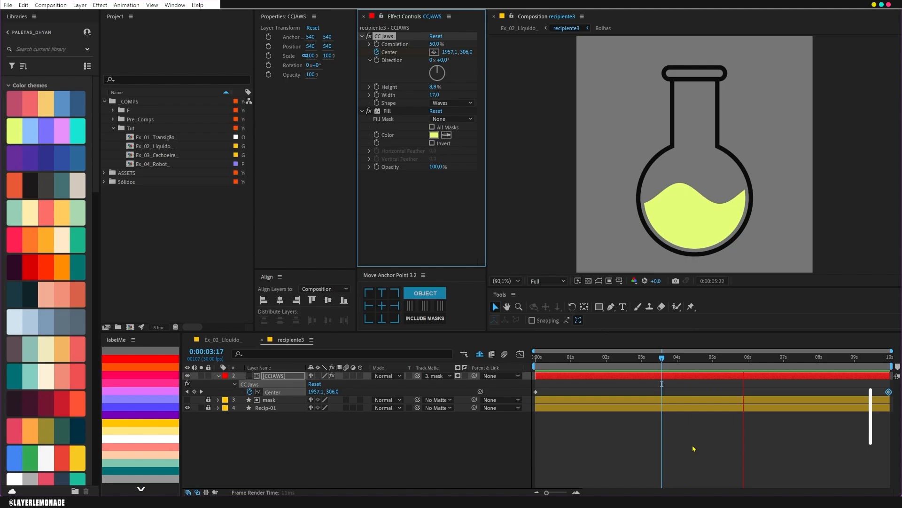
key(space)
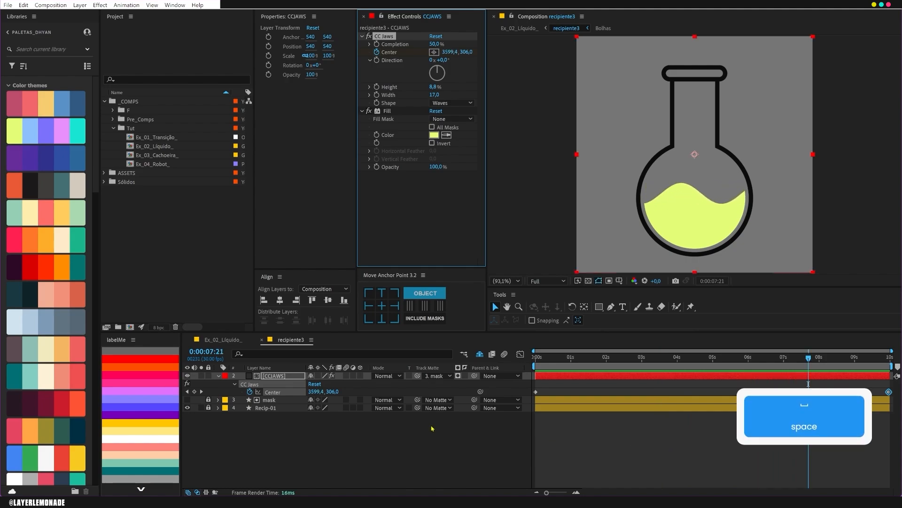
Duplicate the CCJAWS layer, reveal the copy's Center keyframes and collapse the original's properties
click(296, 384)
key(ctrl+d)
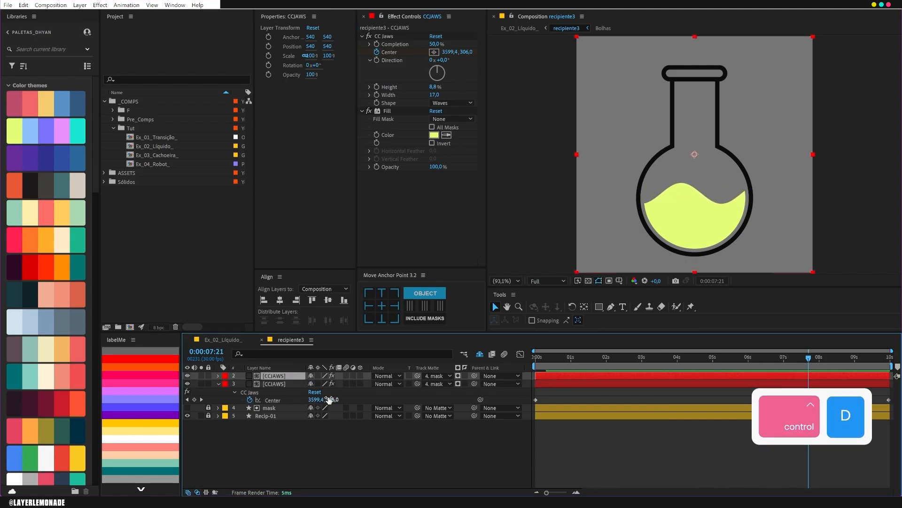
key(u)
click(623, 448)
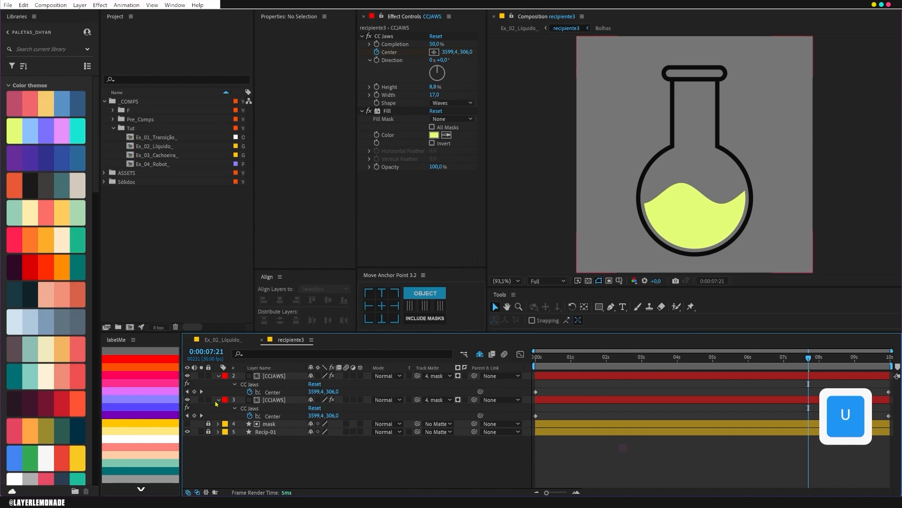
click(218, 399)
Swap the start and end Center keyframes of the upper CCJAWS copy to reverse its waves, and return to 0:00:00:00
click(277, 376)
drag(888, 392, 628, 391)
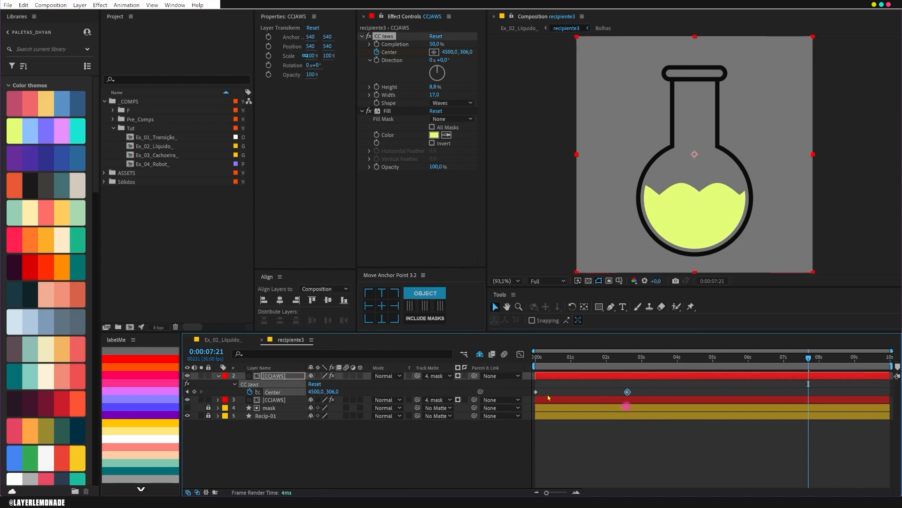
drag(536, 392, 888, 391)
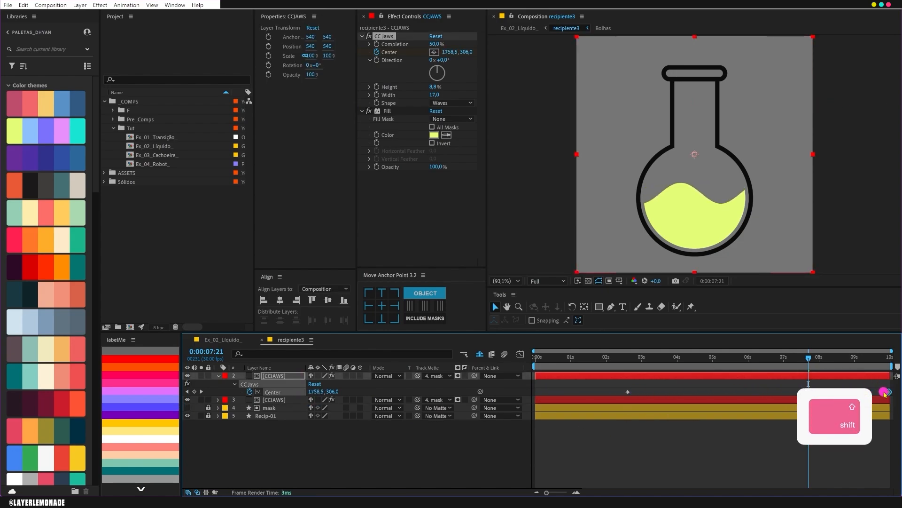
drag(628, 392, 536, 392)
key(shift)
key(Home)
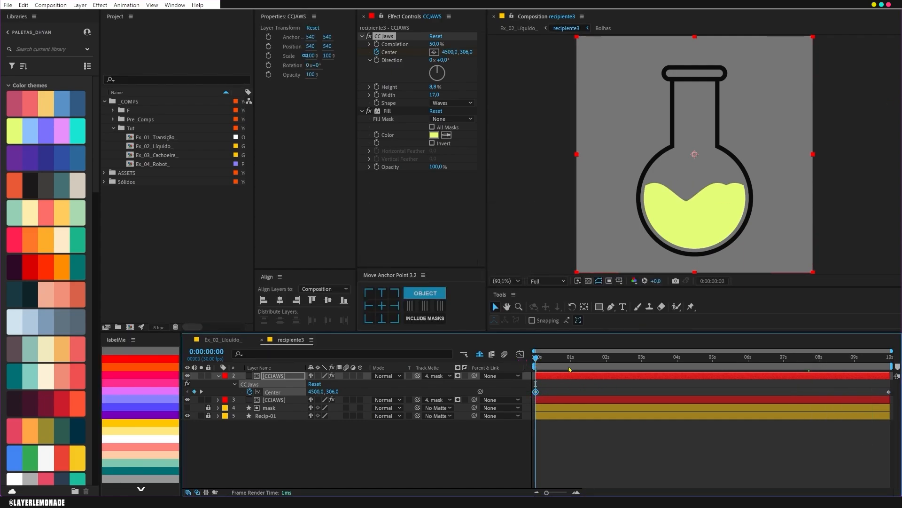
Shift the upper CCJAWS copy slightly left to an X position of about 516 and collapse its properties
drag(728, 204, 723, 203)
key(shift)
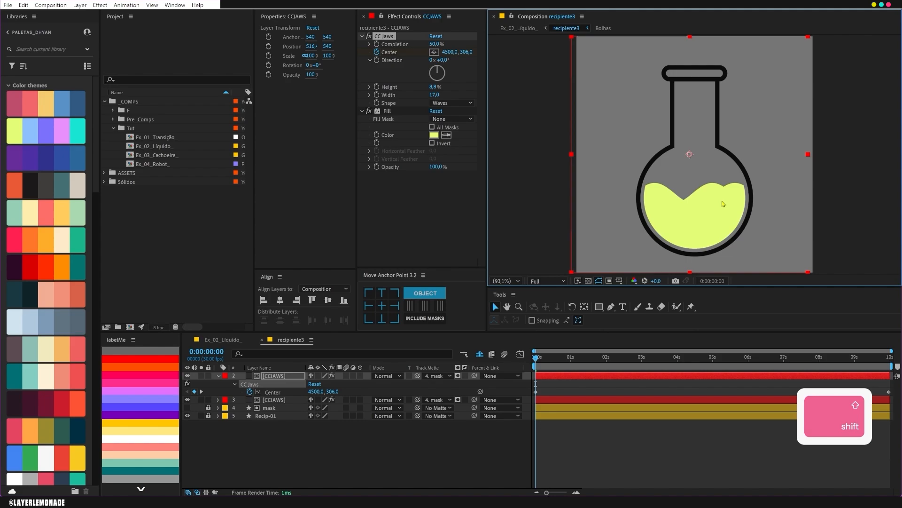
click(291, 438)
key(u)
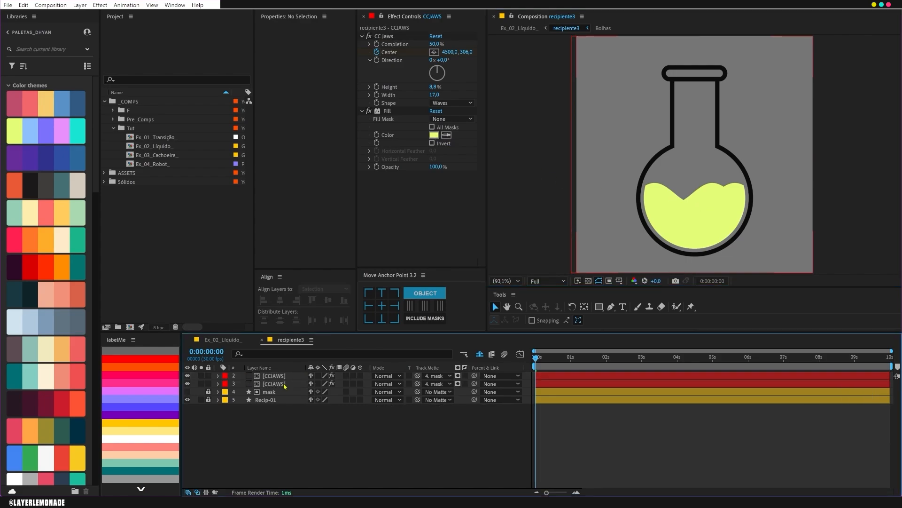
Darken the lower CCJAWS layer's fill color to 86% brightness and preview the layered waves
click(285, 384)
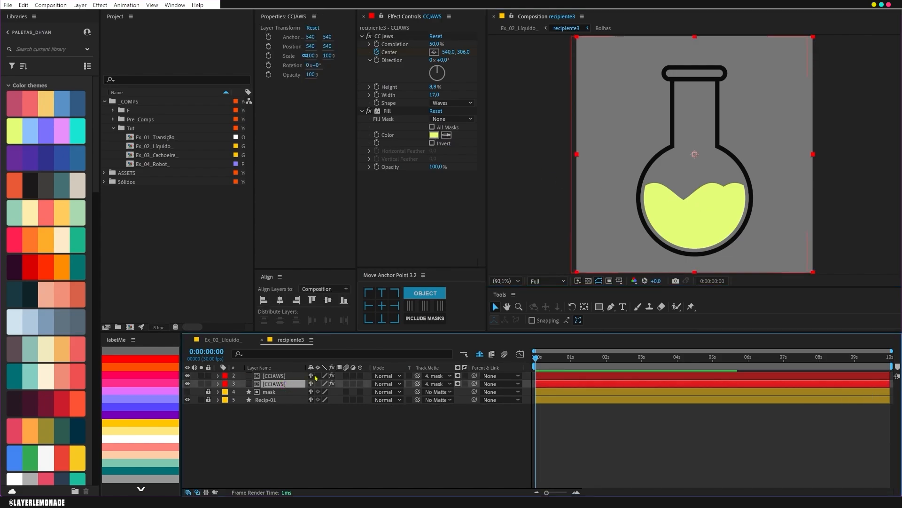
click(433, 136)
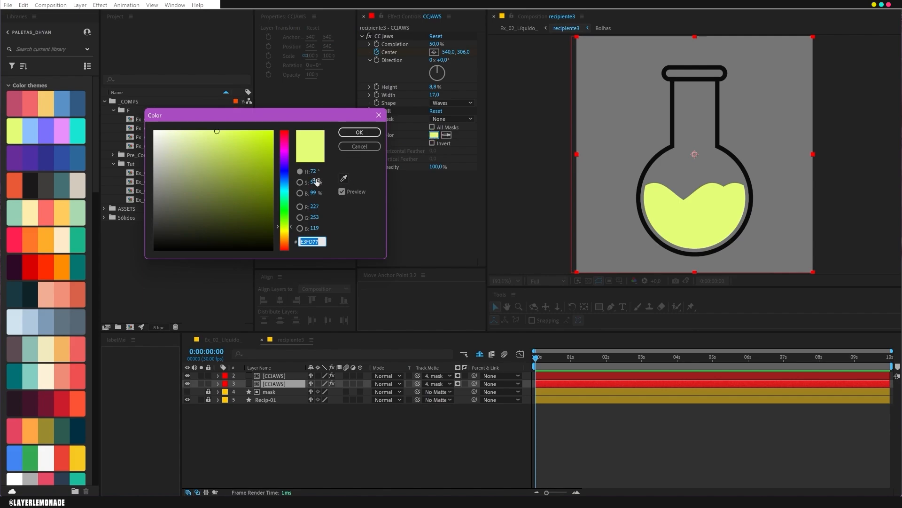
drag(311, 193, 308, 194)
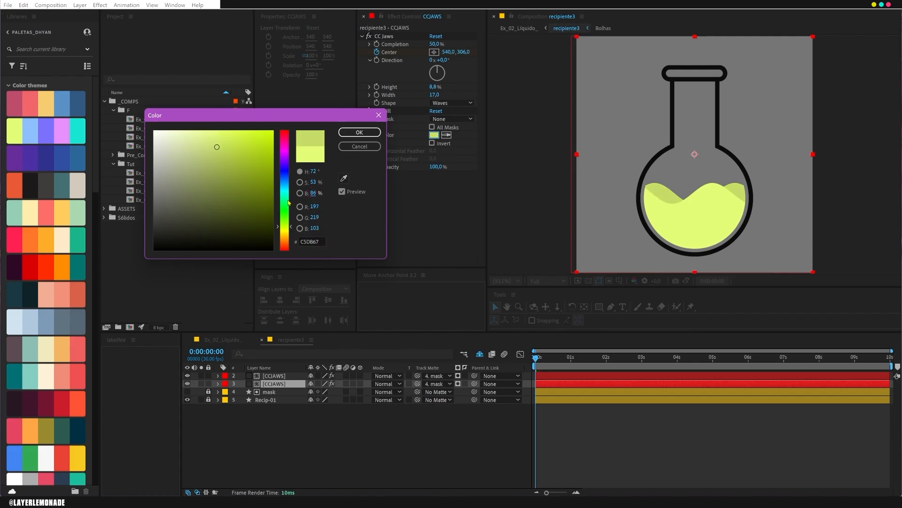
click(359, 133)
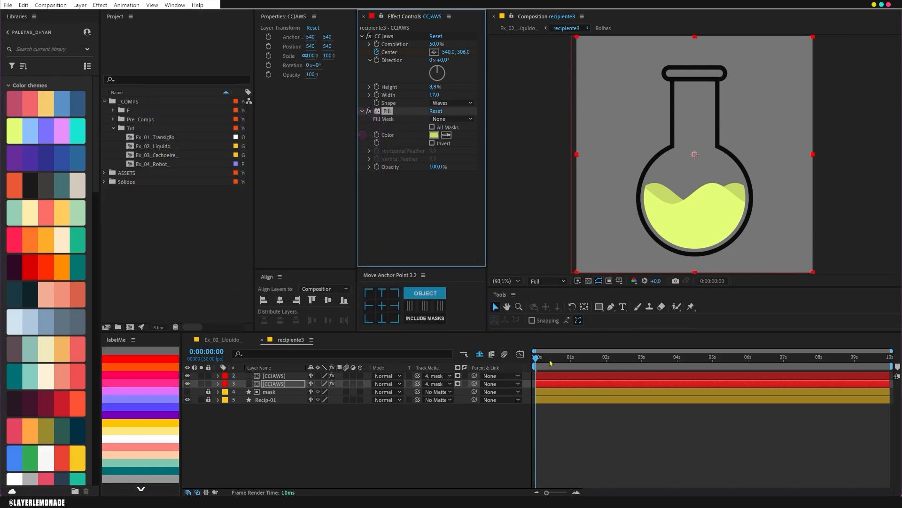
key(space)
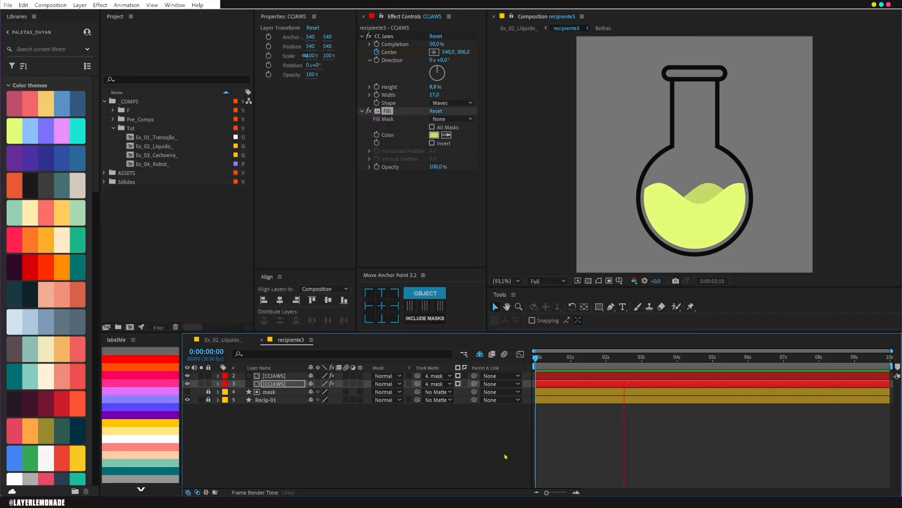
key(space)
Preview the flask's wave liquid within the Ex_02_Líquido_ composition and select the recipiente4 layer
click(222, 339)
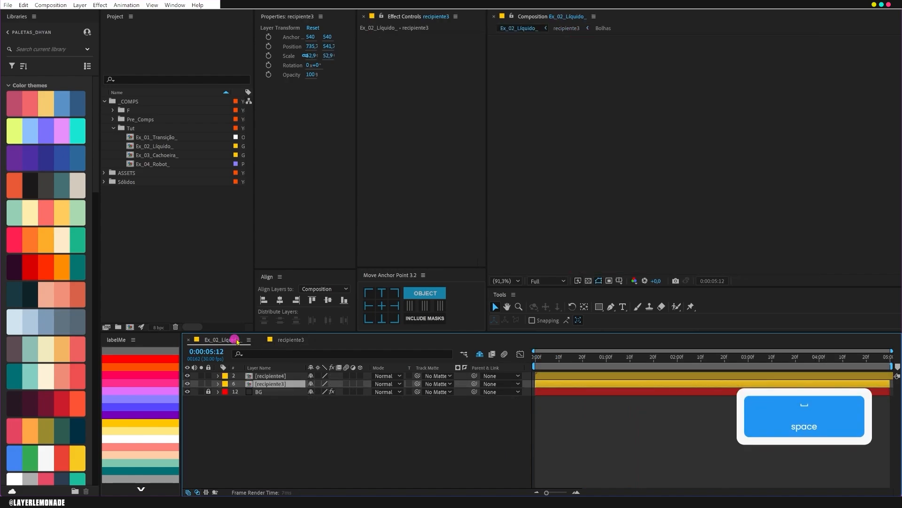
key(space)
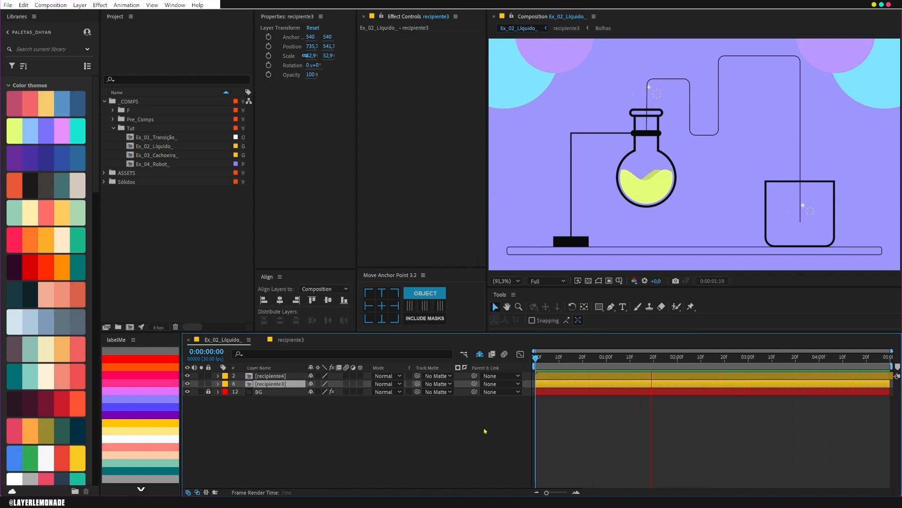
click(282, 376)
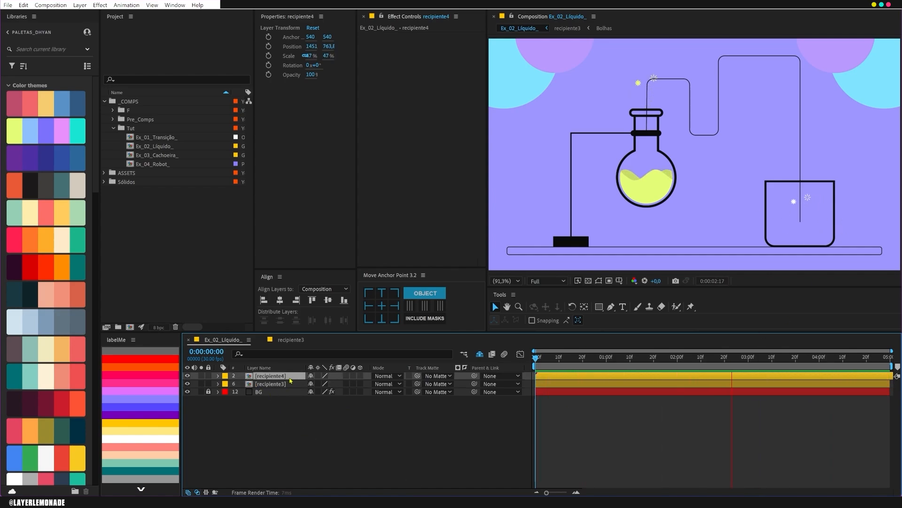
key(space)
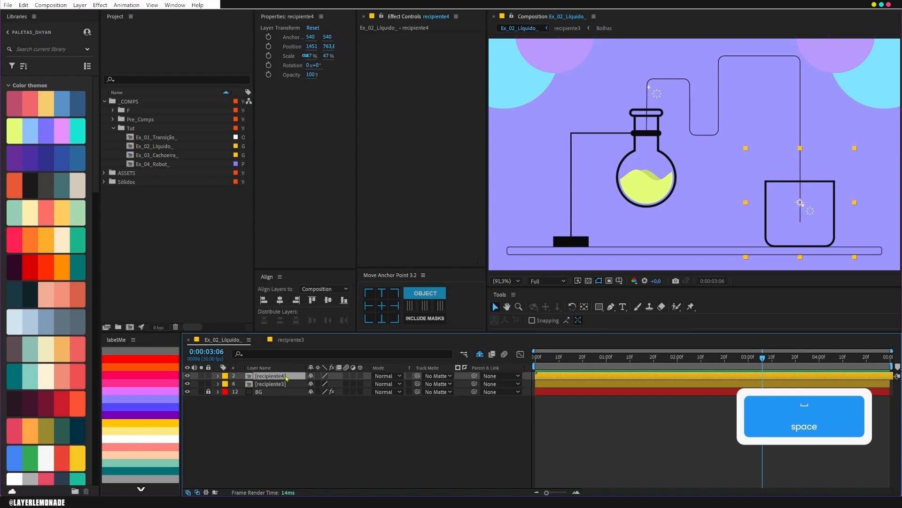
Open the recipiente4 composition and copy the upper CCJAWS layer from recipiente3 into it
double_click(286, 376)
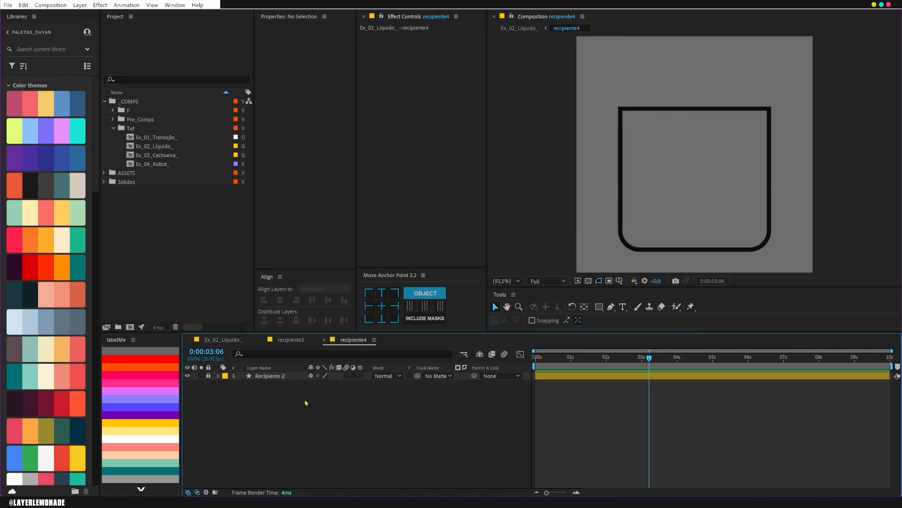
click(288, 339)
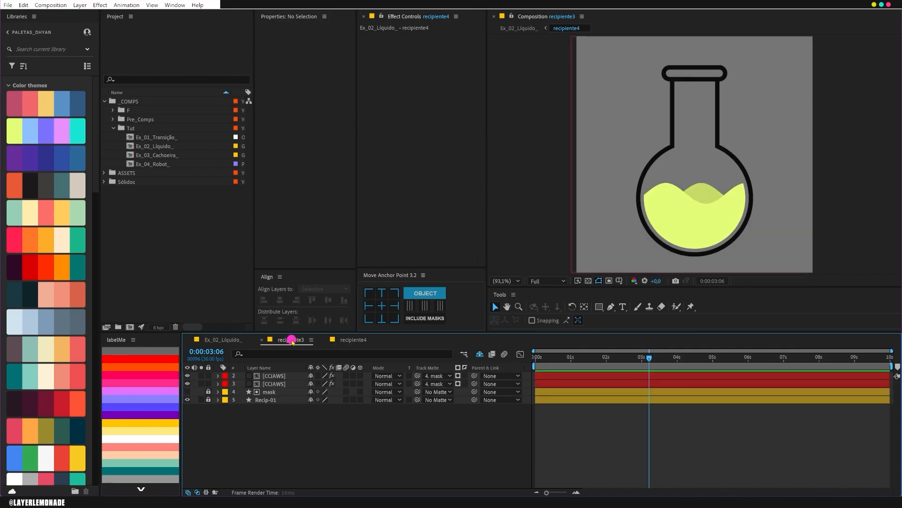
click(282, 384)
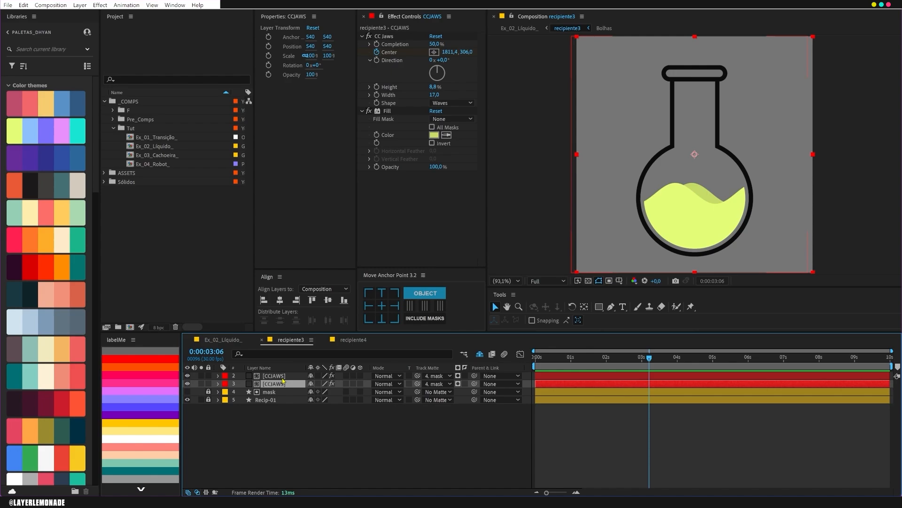
click(277, 376)
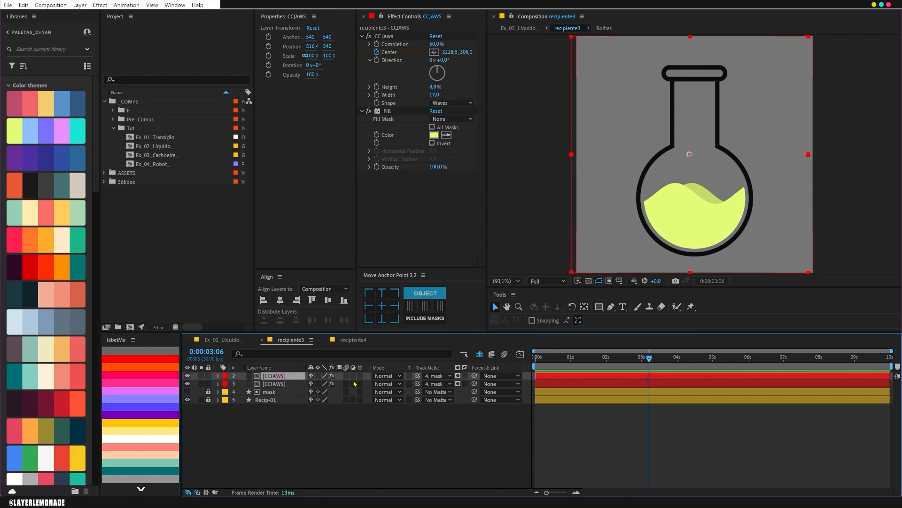
key(ctrl+c)
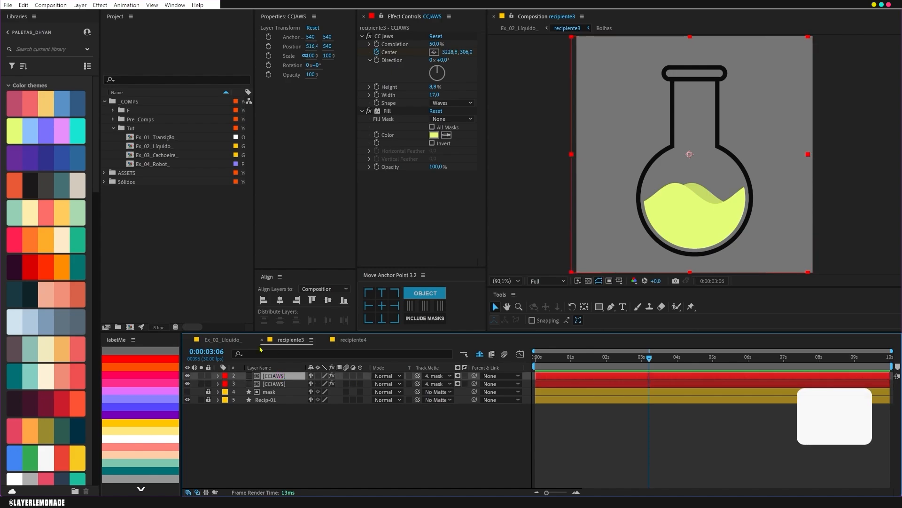
click(357, 342)
key(ctrl+v)
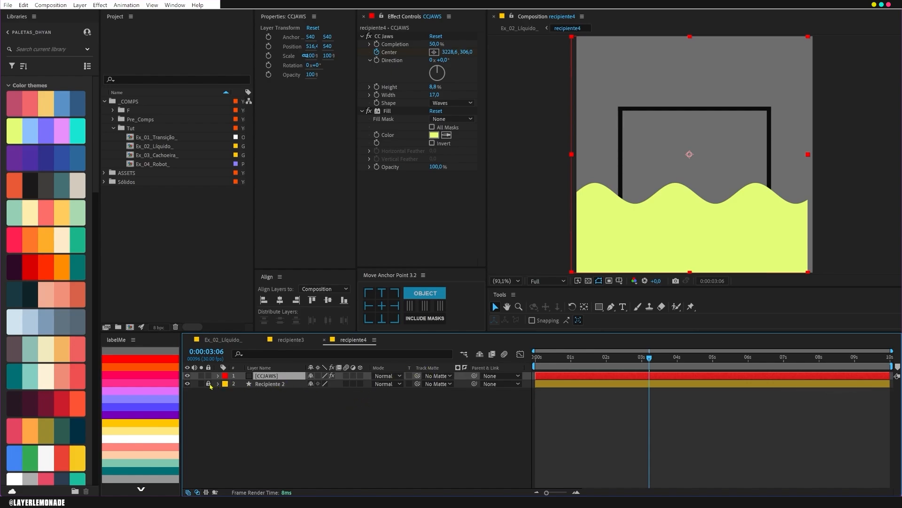
Unlock and duplicate the Recipiente 2 layer and rename the copy mask
click(271, 384)
key(ctrl+d)
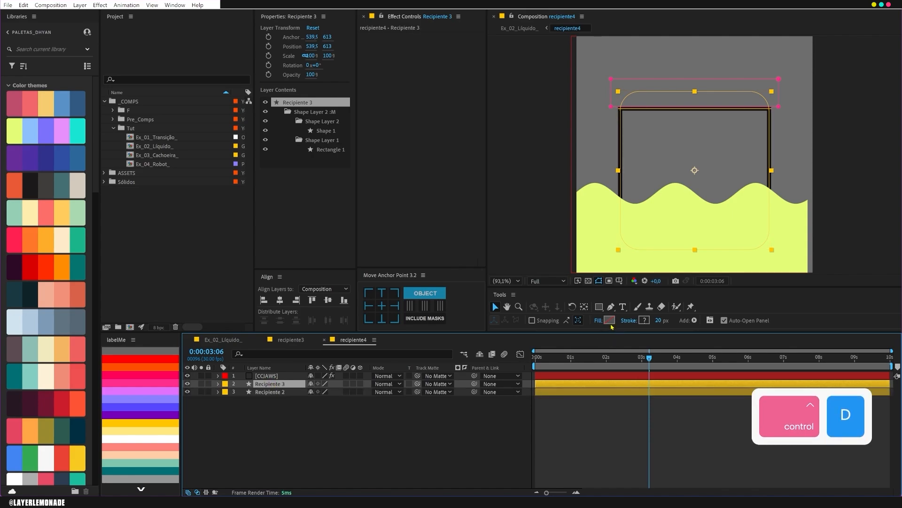
click(319, 445)
click(287, 385)
key(Return)
text(mask)
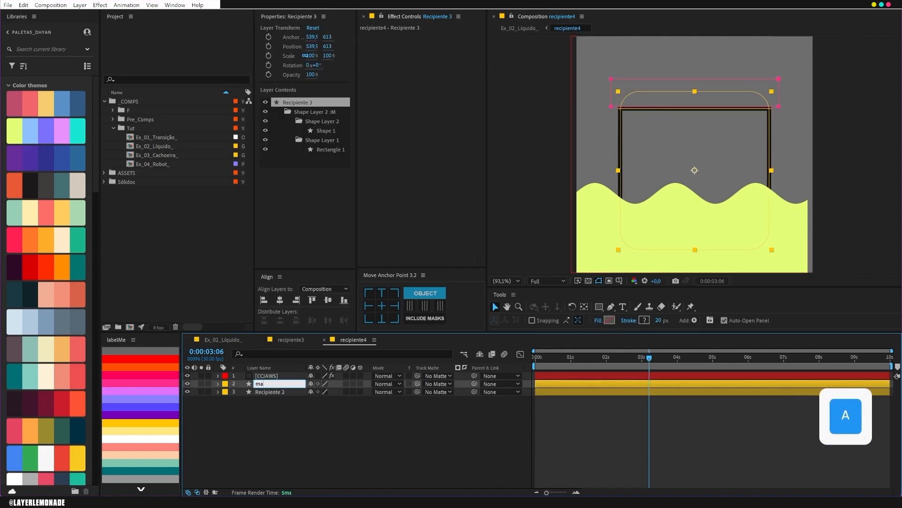
key(Return)
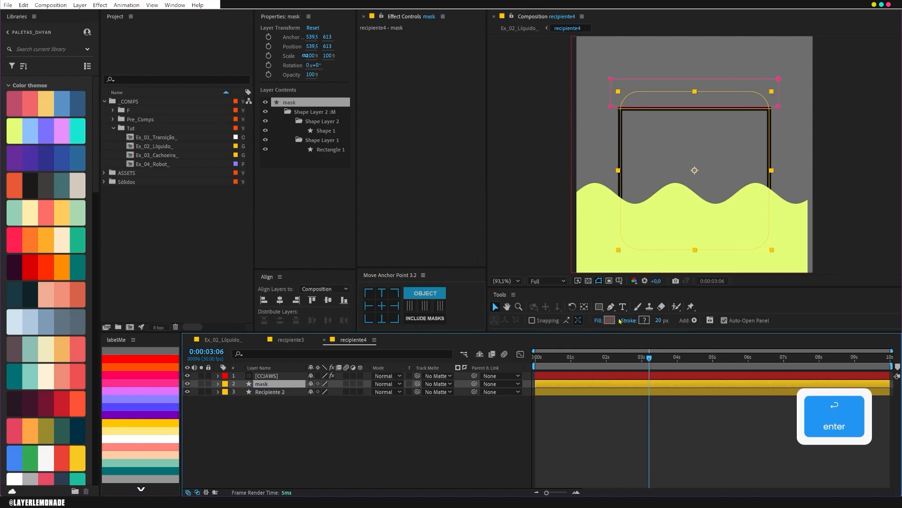
Give the mask layer a solid black fill and turn its stroke off
alt+click(611, 320)
alt+click(643, 320)
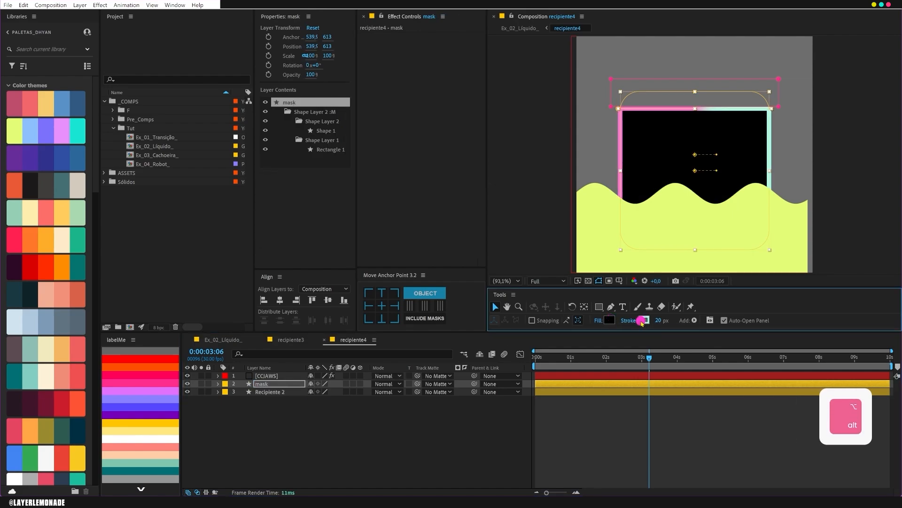
alt+click(643, 321)
alt+click(643, 321)
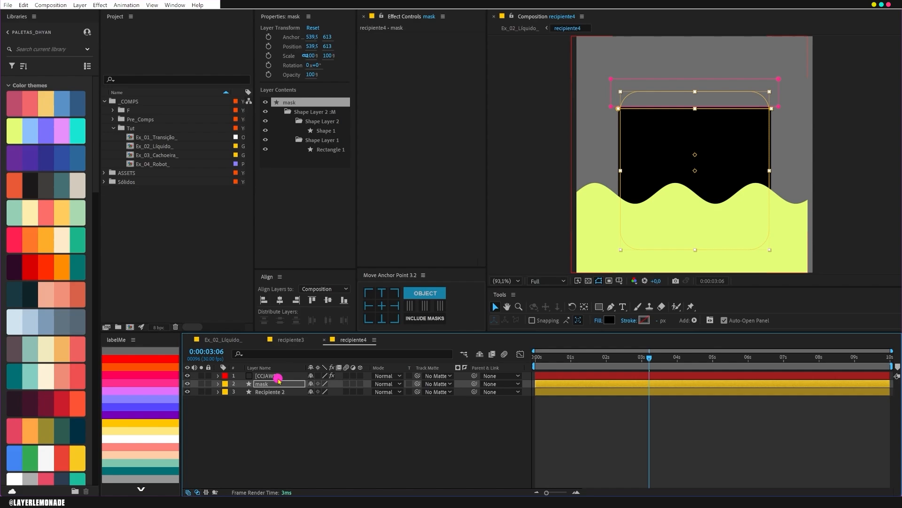
Set the mask layer as the track matte of the CCJAWS layer in recipiente4
click(277, 377)
click(340, 414)
drag(419, 377, 270, 384)
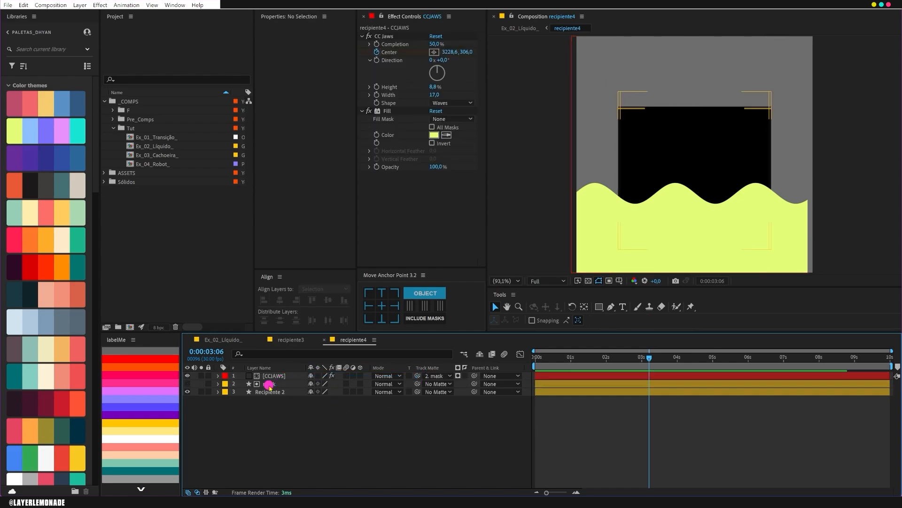
Scale the mask layer to 90%, preview the liquid inside the container and collapse the layer's properties
click(270, 384)
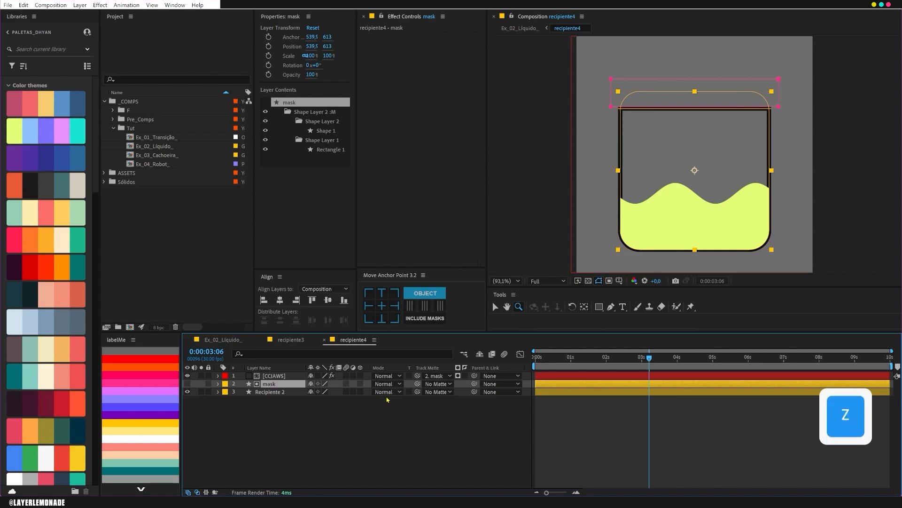
key(s)
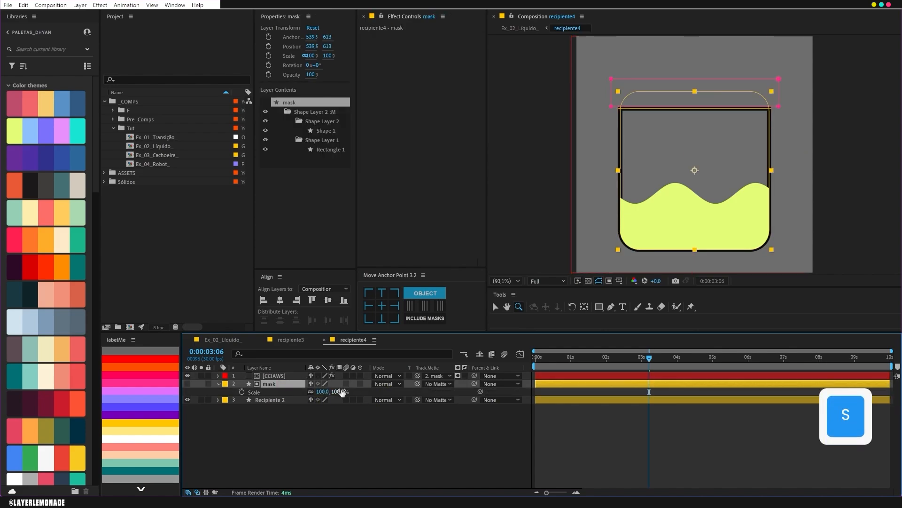
drag(341, 390, 341, 391)
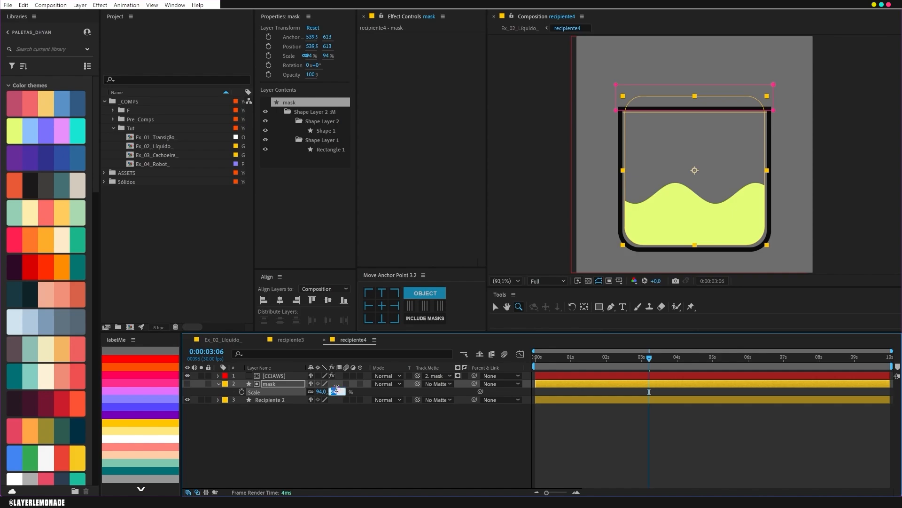
text(90)
key(Return)
click(472, 463)
key(space)
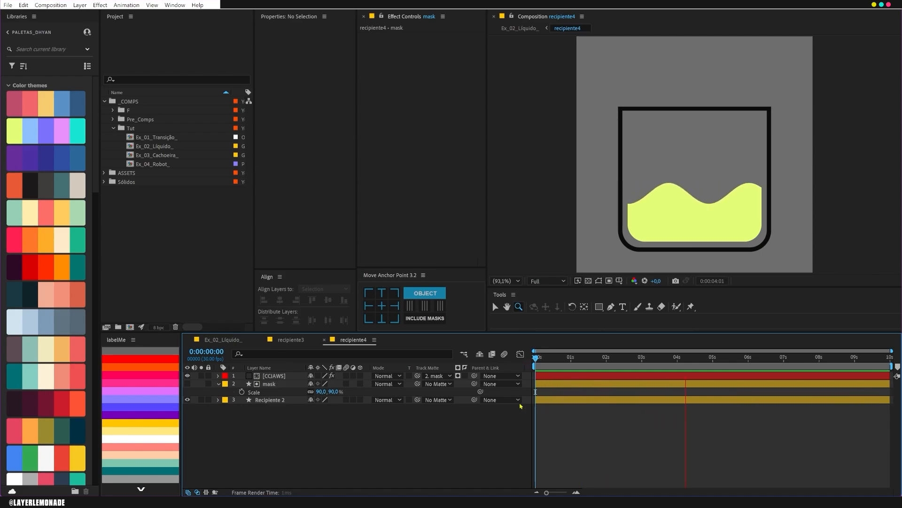
key(space)
click(218, 384)
Set the recipiente4 CCJAWS layer's wave Height to 3.8% and Width to 16.9, and preview it in Ex_02_Líquido_
click(264, 376)
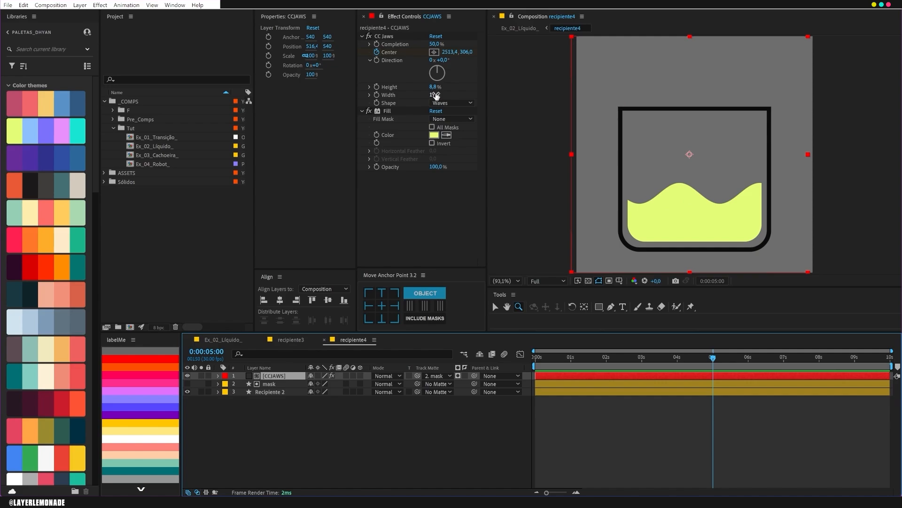
mouse_move(436, 89)
mouse_down()
mouse_move(422, 90)
mouse_move(427, 96)
mouse_up()
drag(428, 96, 429, 96)
key(space)
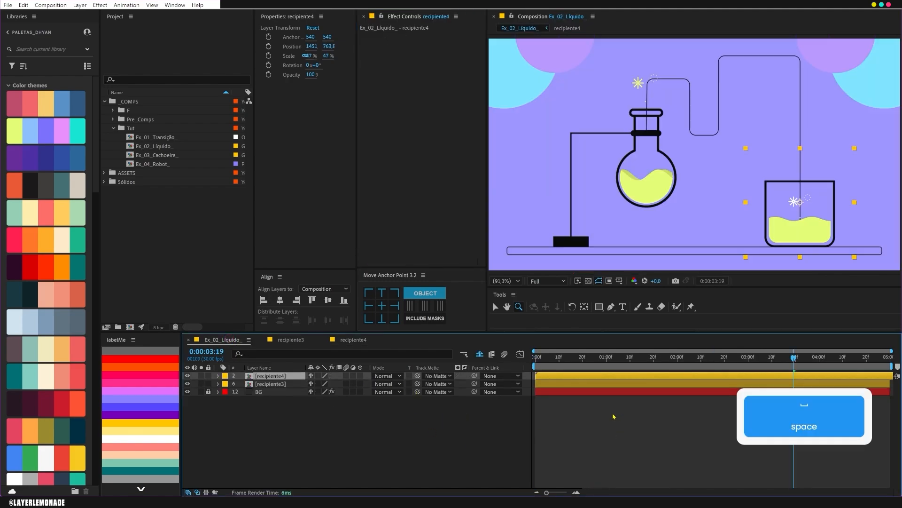
key(space)
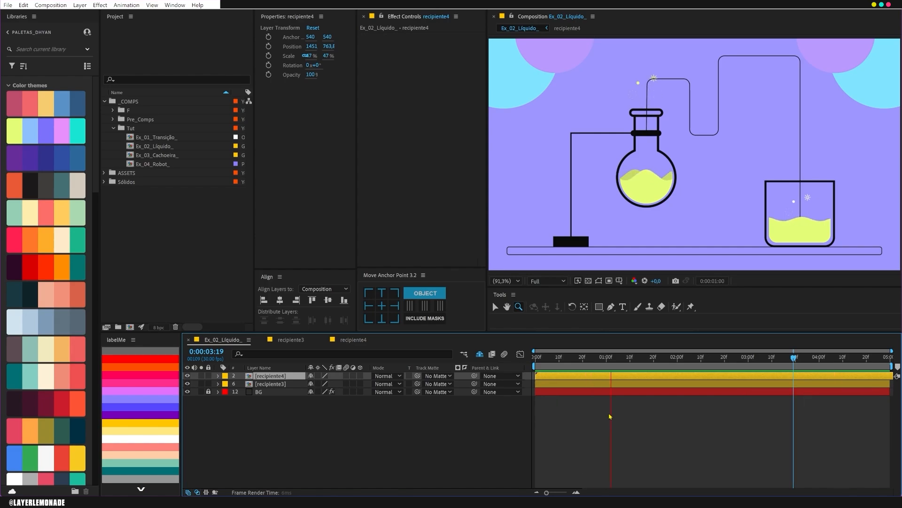
key(space)
Change the fill color of the CCJAWS liquid in recipiente4 to white and preview it in Ex_02_Líquido_
click(353, 339)
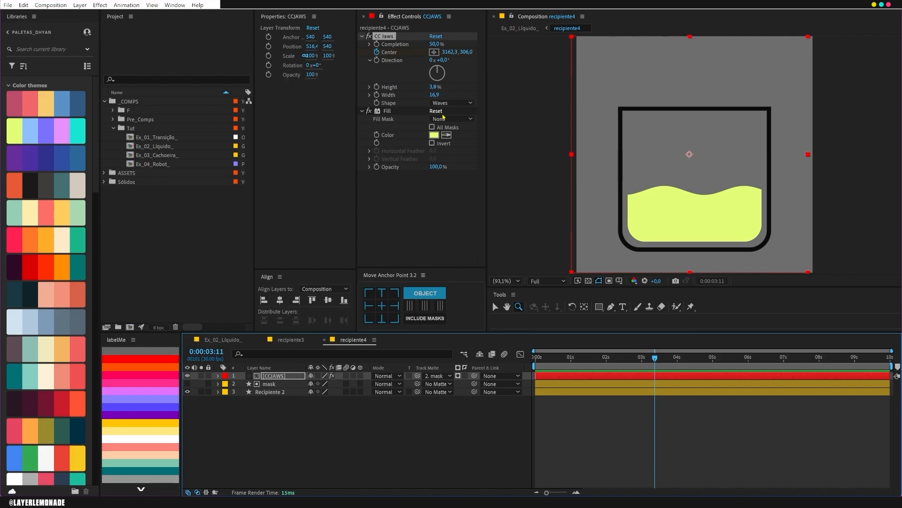
click(436, 111)
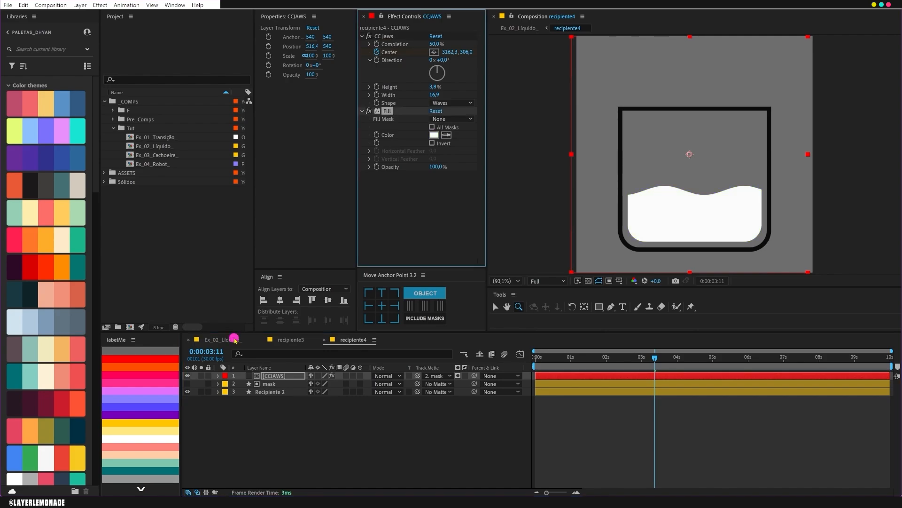
click(223, 339)
key(space)
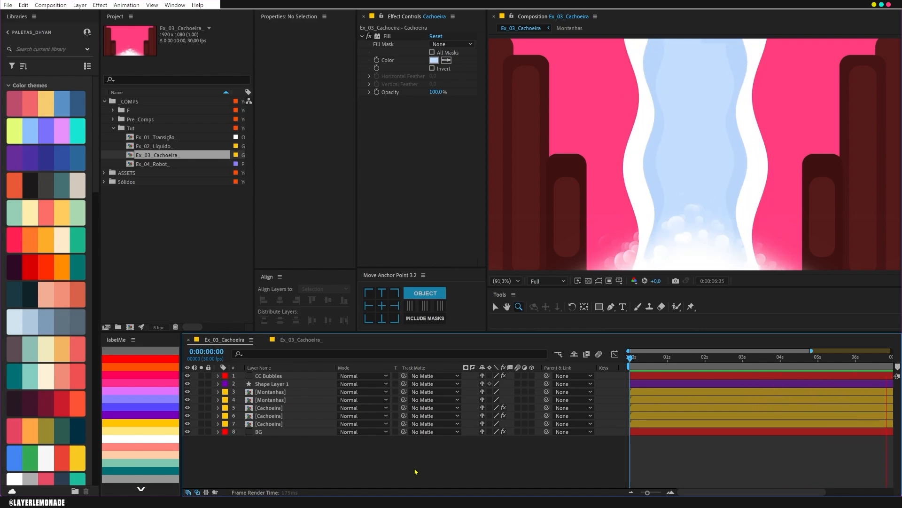
Stop the preview of the finished Ex_03_Cachoeira example and close it, leaving the Ex_03_Cachoeira_ working composition open
key(space)
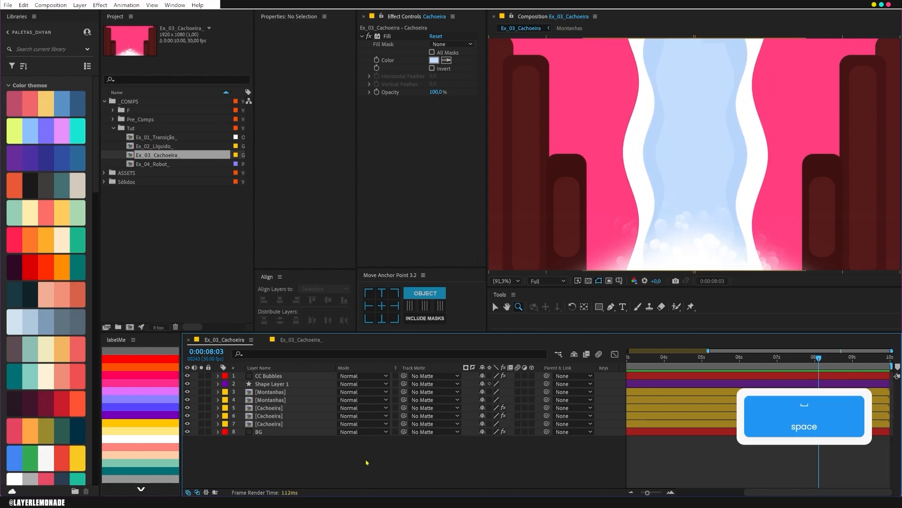
click(305, 340)
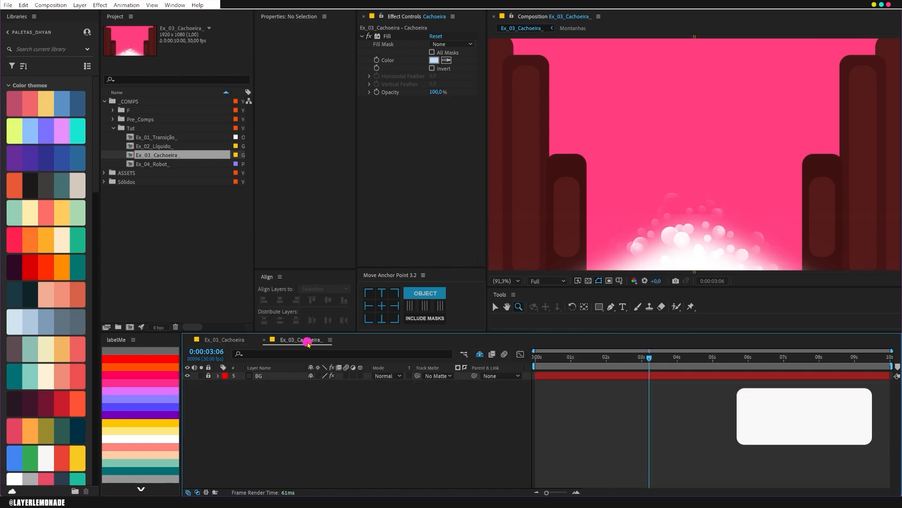
click(189, 340)
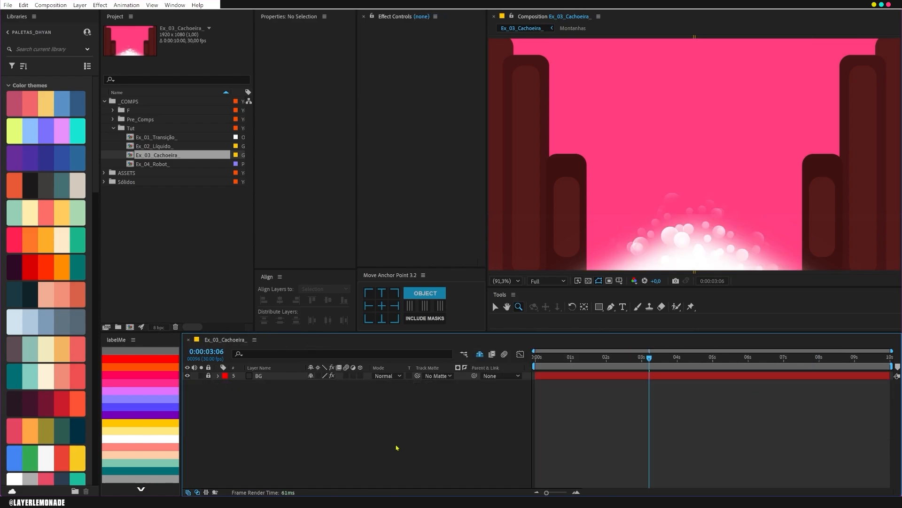
Create a new composition named Cachoeira-agua at 1920 x 2000 px
click(130, 326)
text(Cach)
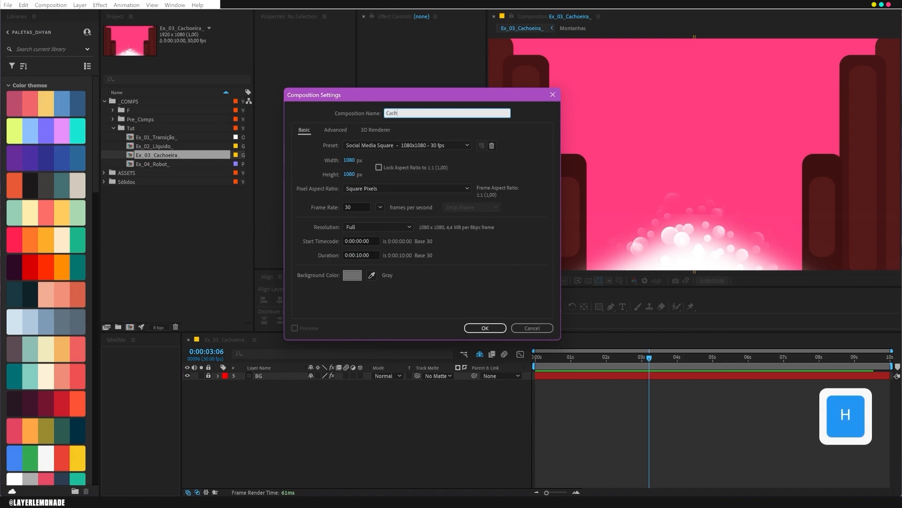
text(oeira-agua)
click(350, 163)
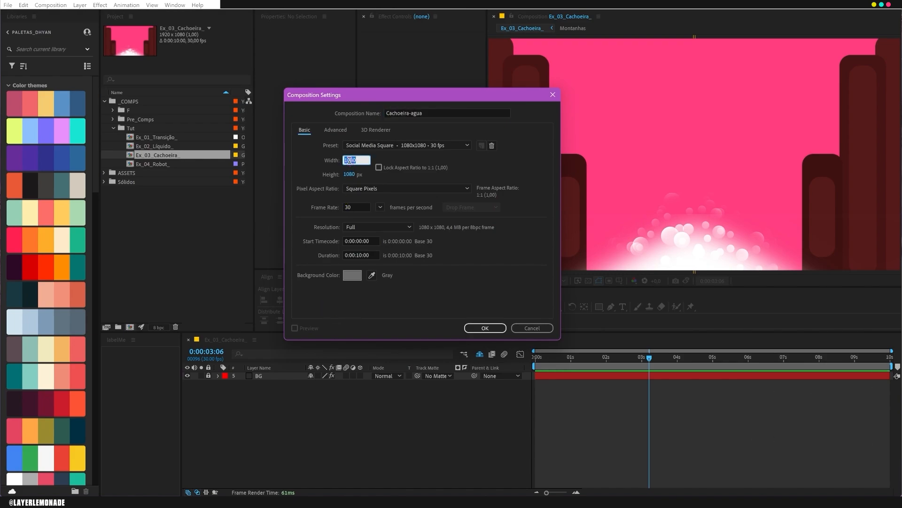
text(1920)
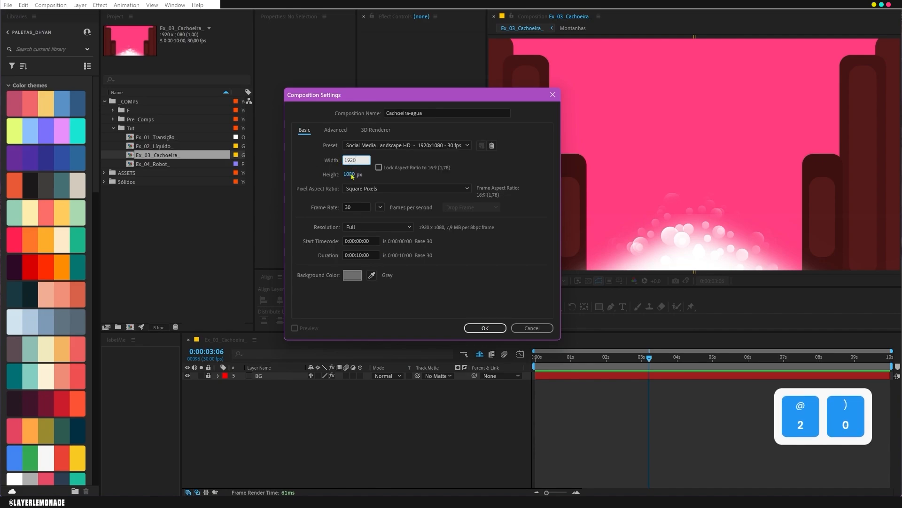
click(350, 174)
text(2000)
click(485, 327)
Add a comp-size solid in Cachoeira-agua with the light cyan color 49D6FF
key(ctrl+y)
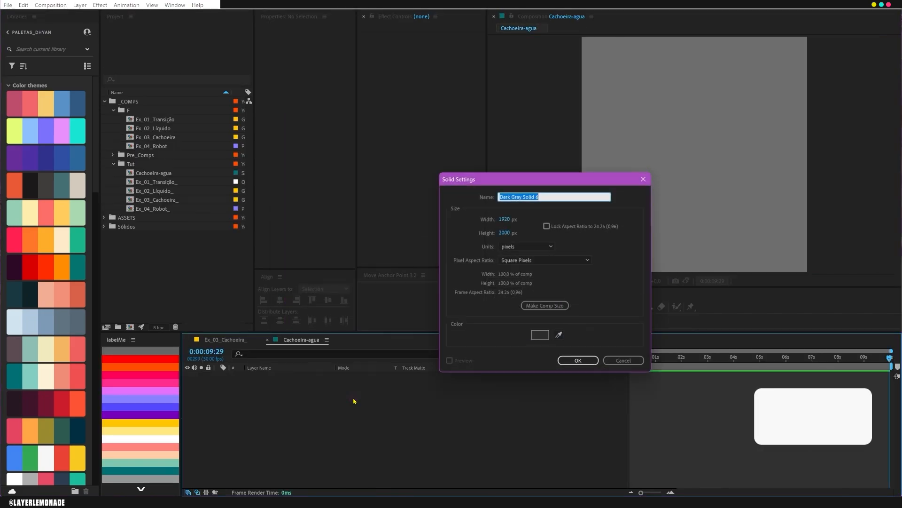
click(561, 338)
click(30, 134)
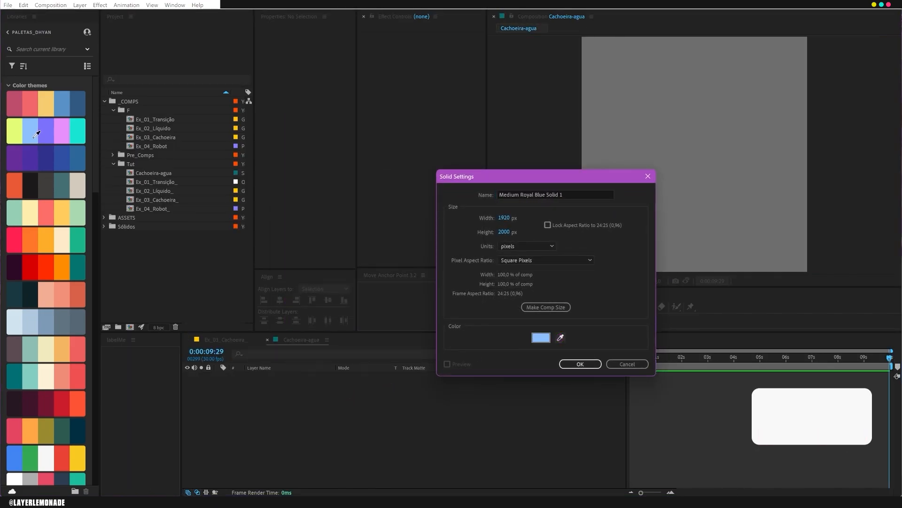
click(540, 337)
click(238, 130)
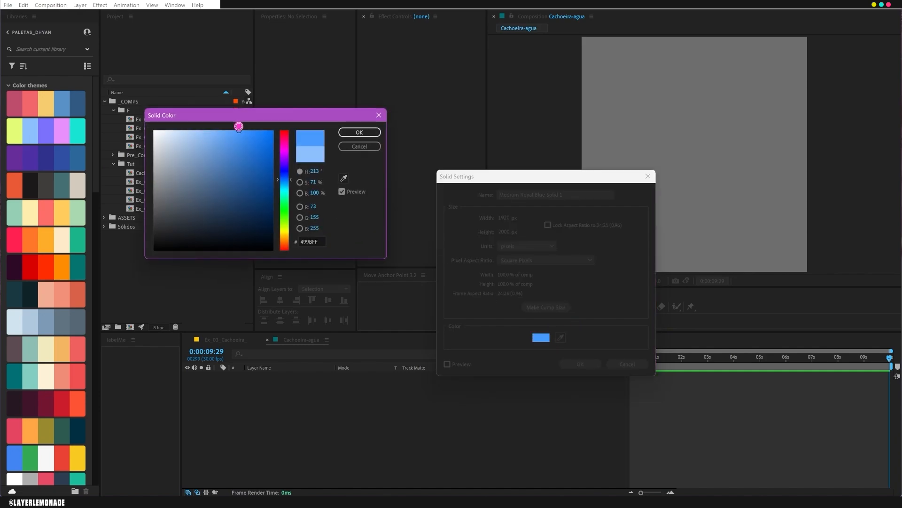
click(289, 180)
drag(291, 183, 291, 188)
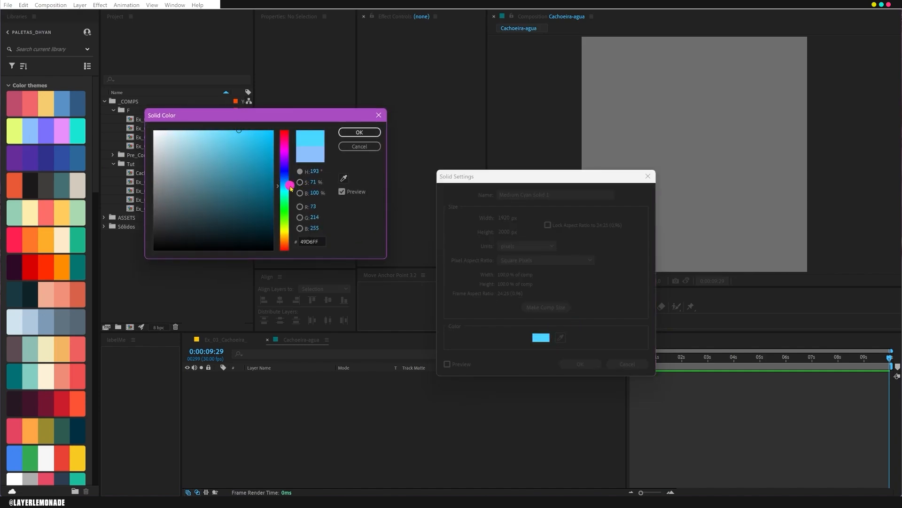
key(Return)
click(580, 364)
Rename the cyan solid layer as Agua1
click(327, 412)
click(305, 380)
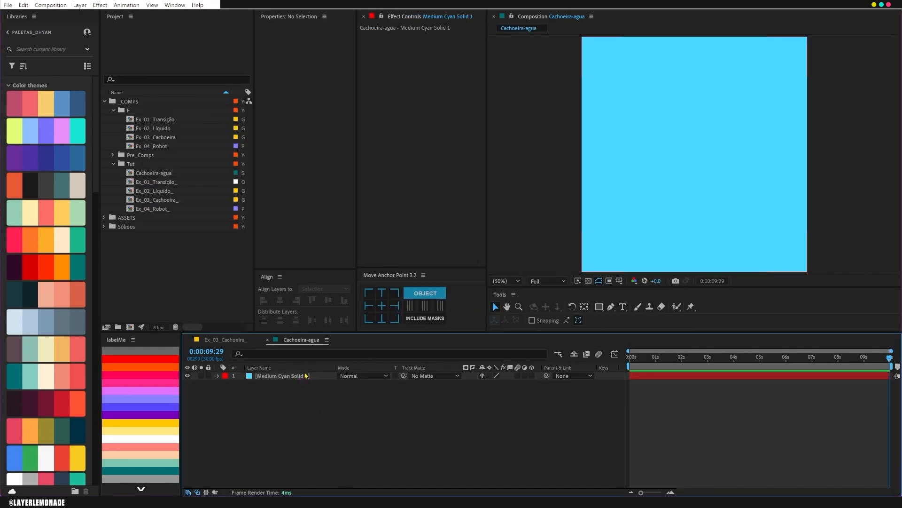
click(305, 375)
key(Return)
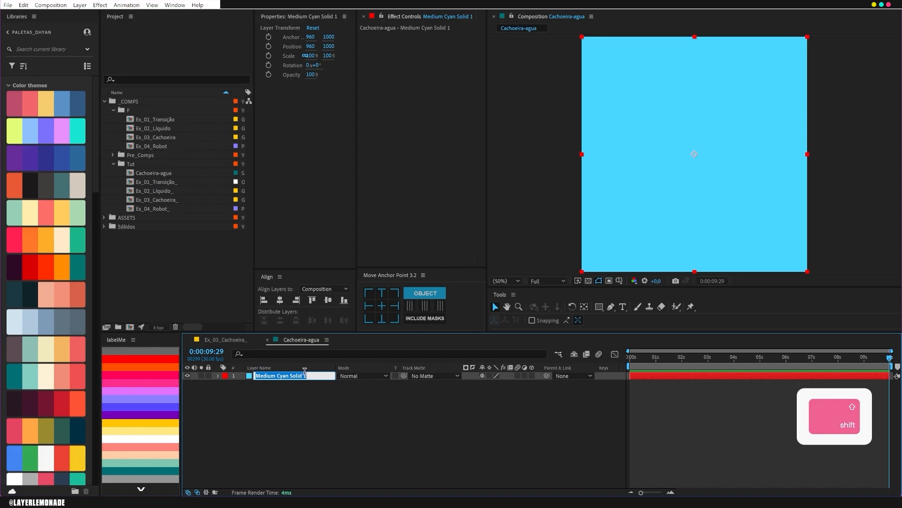
text(Agua1)
Apply the CC Jaws effect to Agua1 with Completion 27% and Direction 90°
key(ctrl+space)
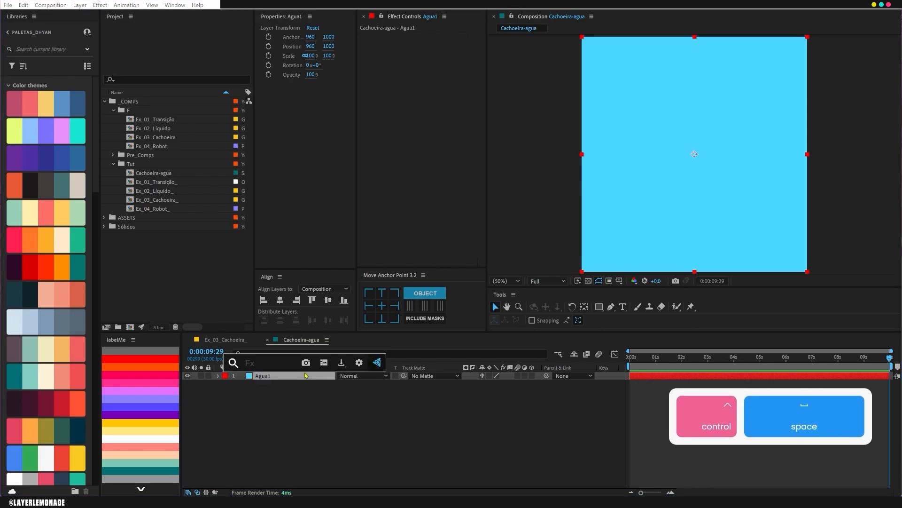
text(ccja)
key(Return)
drag(432, 44, 447, 43)
click(443, 60)
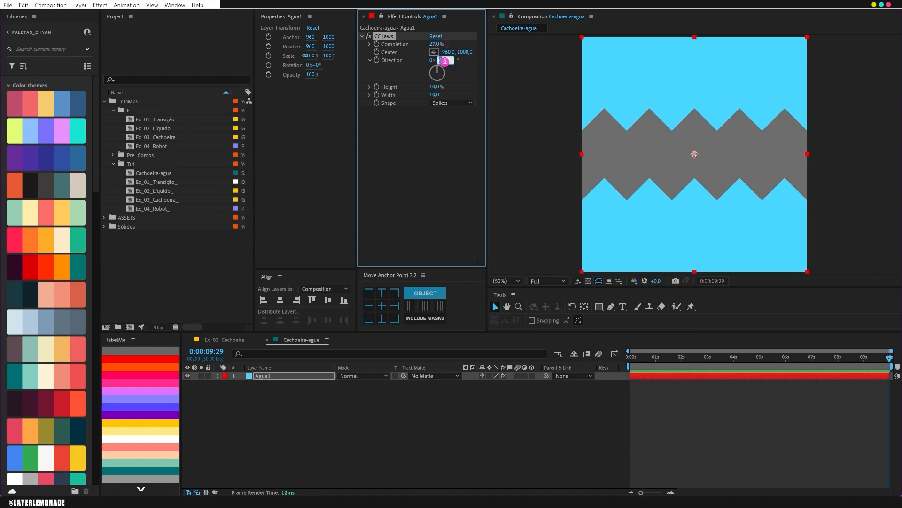
text(90)
key(Return)
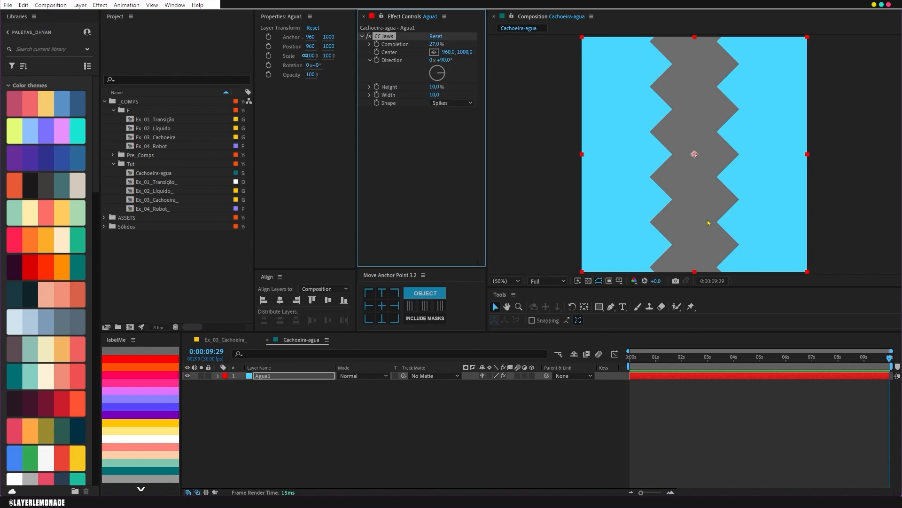
Move the CC Jaws Center to X 570 and raise Completion to 57.4%, leaving only one jagged side of Agua1
drag(437, 44, 442, 46)
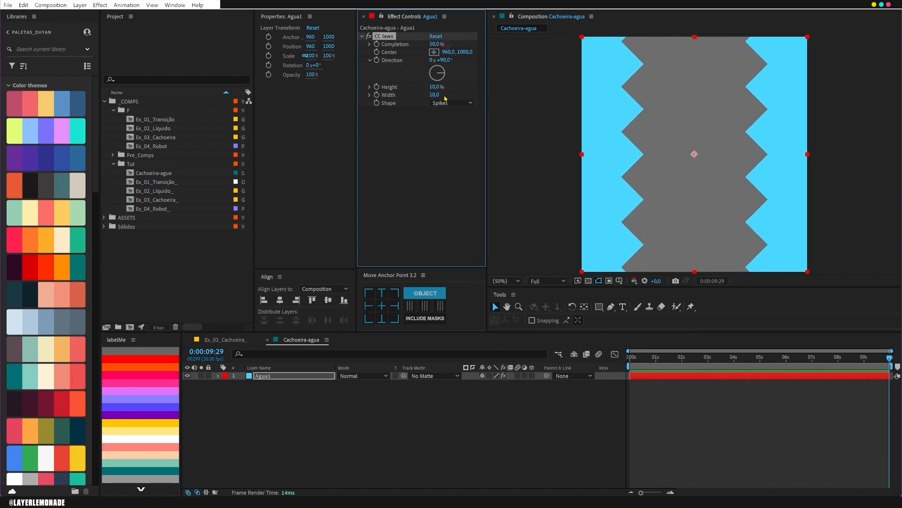
click(512, 350)
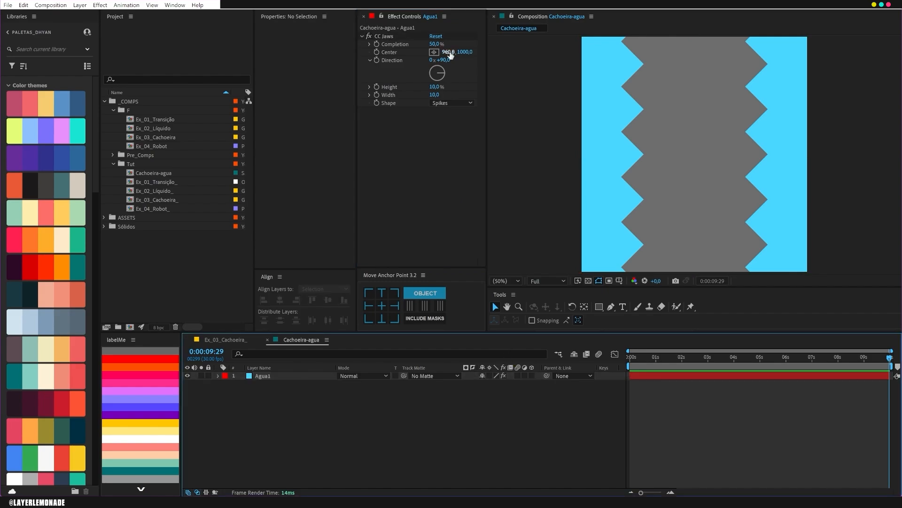
drag(450, 55, 291, 82)
drag(437, 44, 465, 40)
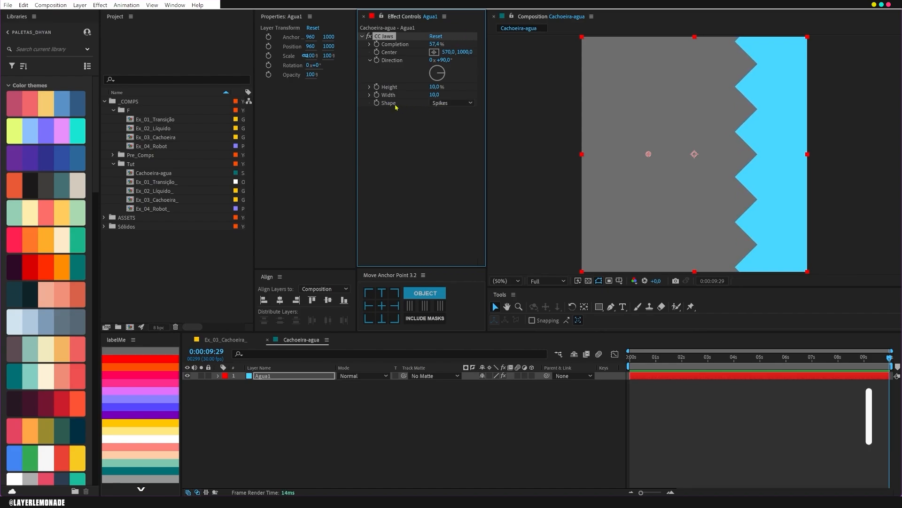
Change the CC Jaws Shape to Waves and move the Agua1 layer horizontally to X position 68
click(447, 103)
click(458, 144)
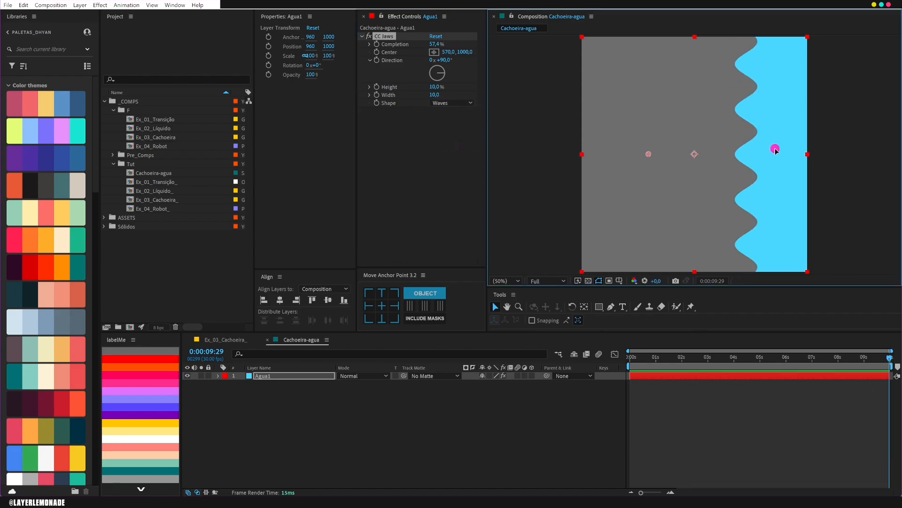
drag(775, 150, 671, 149)
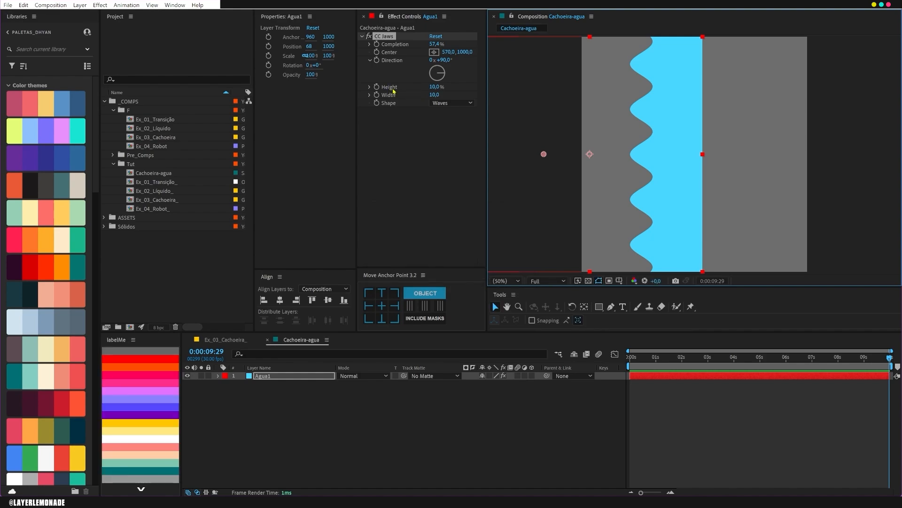
Adjust Agua1's CC Jaws waves to a Height of 5.2% and a Width of 18.4
click(433, 89)
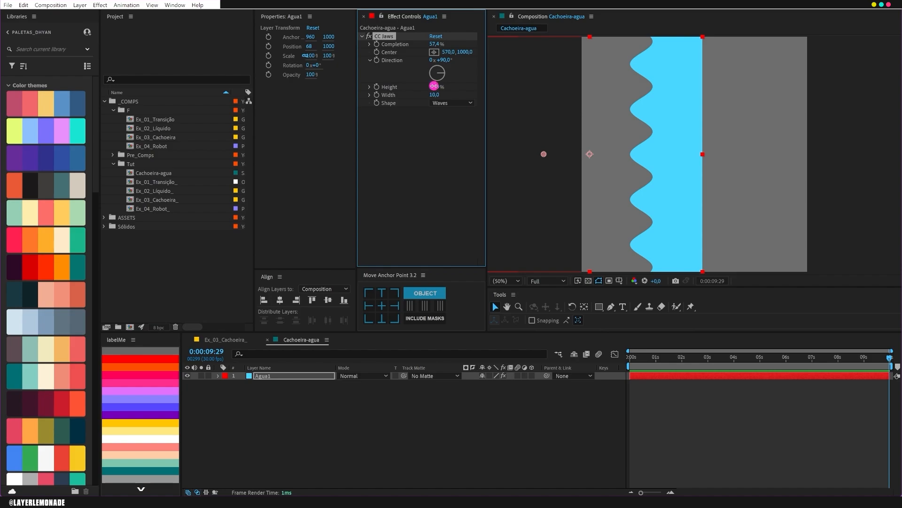
drag(433, 86, 465, 83)
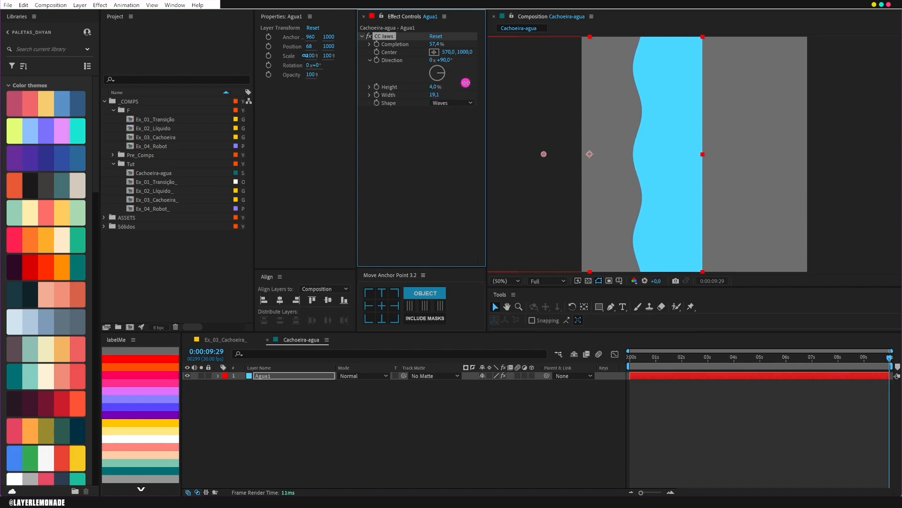
key(ctrl+z)
key(ctrl+z)
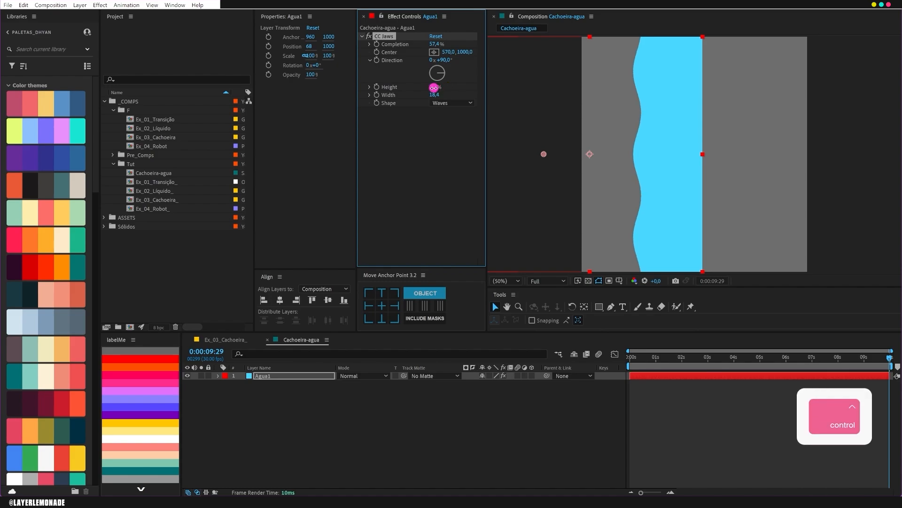
key(ctrl+z)
Set a CC Jaws Center keyframe on Agua1 at 0:00:00:00 and reveal the layer's keyframed properties
drag(651, 359, 626, 368)
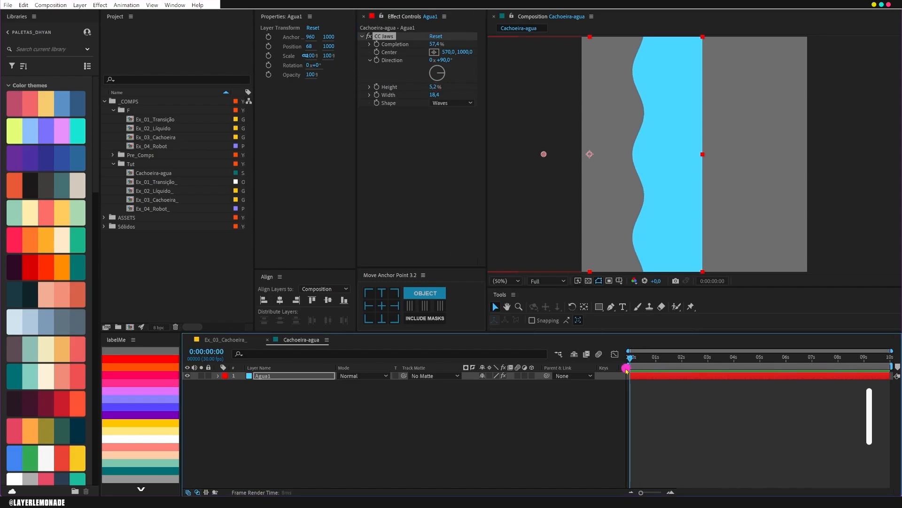
click(482, 422)
click(379, 53)
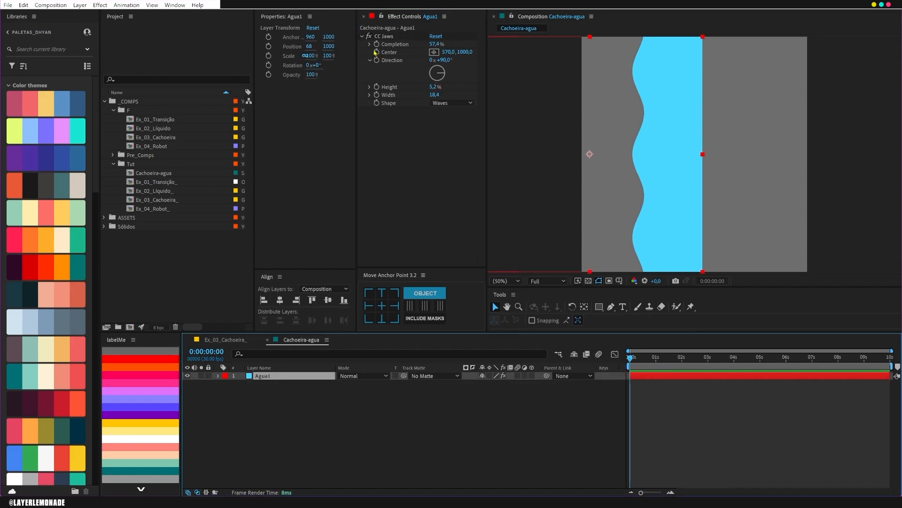
click(376, 53)
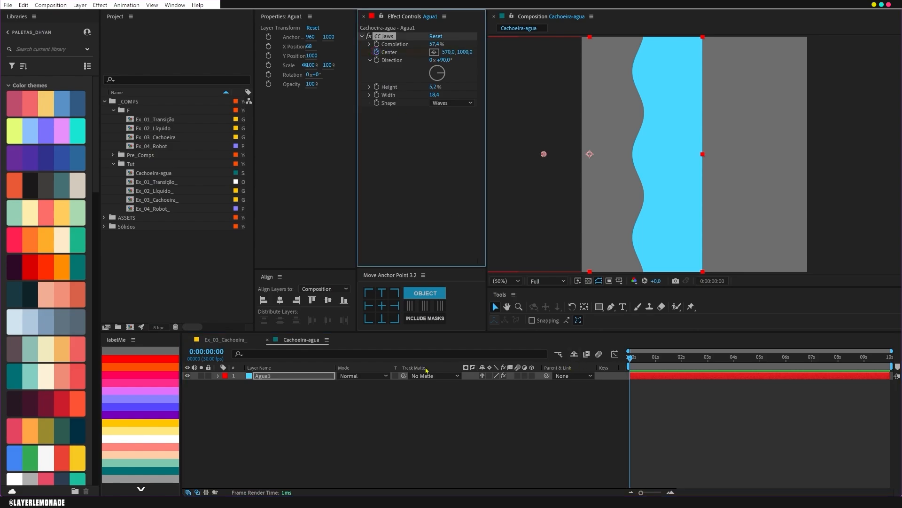
click(313, 377)
key(u)
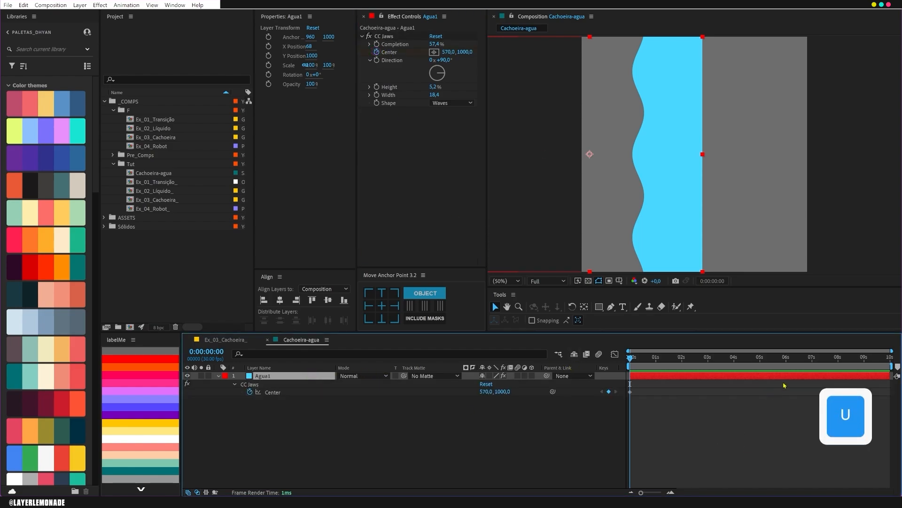
Keyframe the CC Jaws Center Y at 5000 on the last frame, 0:00:09:29, and preview the flowing wave
drag(864, 361, 891, 359)
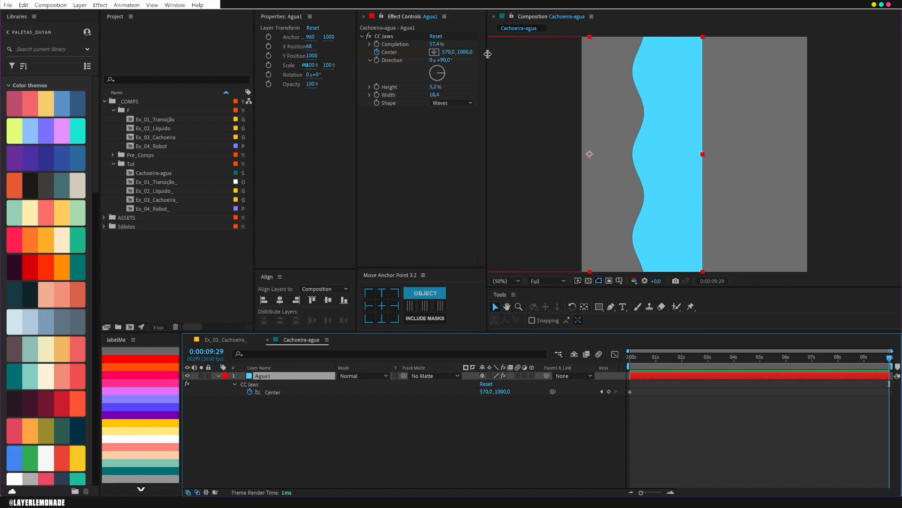
drag(469, 55, 766, 52)
click(463, 52)
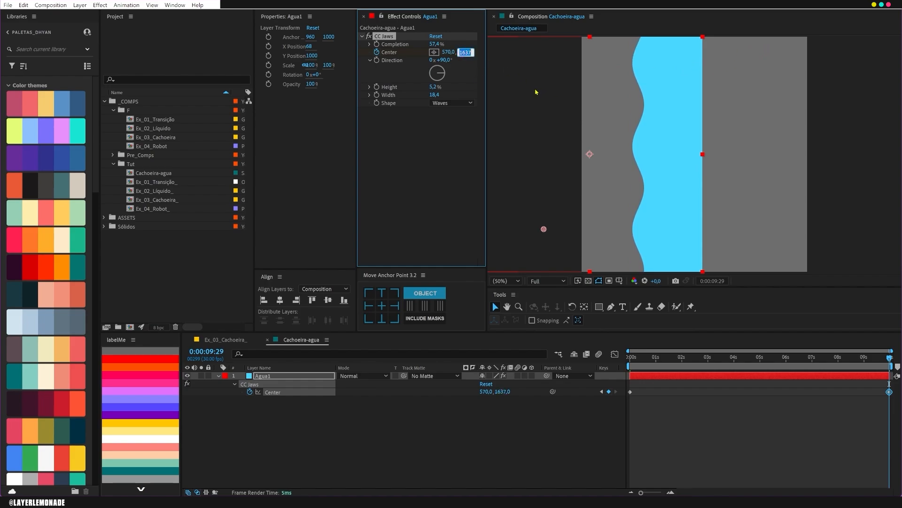
text(5000)
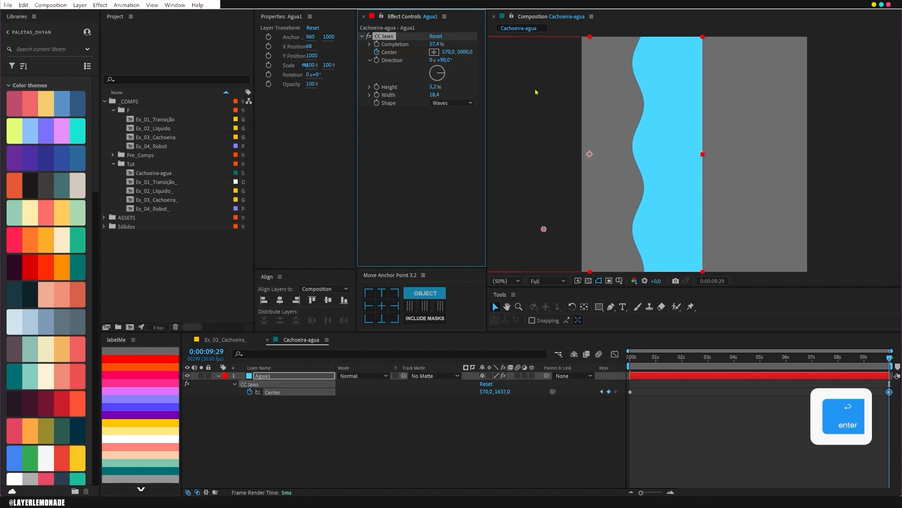
key(Return)
key(space)
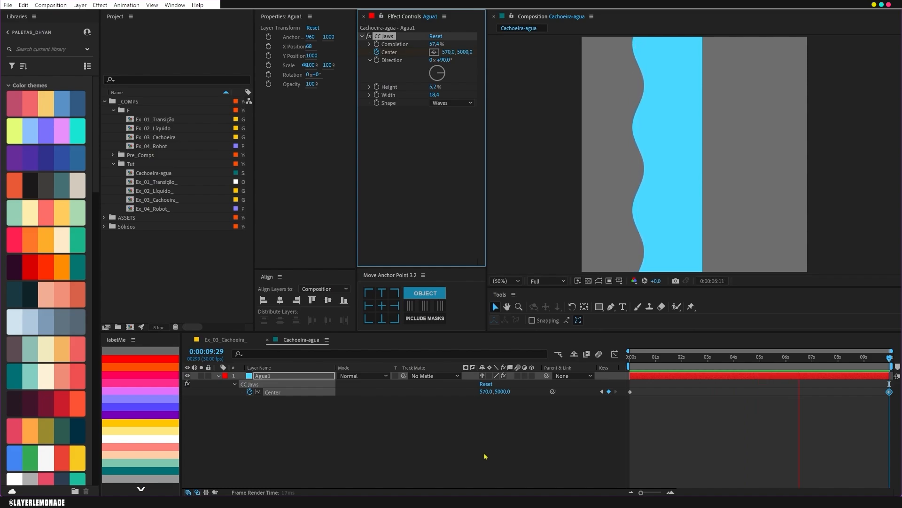
key(space)
Return to the first frame and duplicate the Agua1 layer
click(302, 426)
click(313, 379)
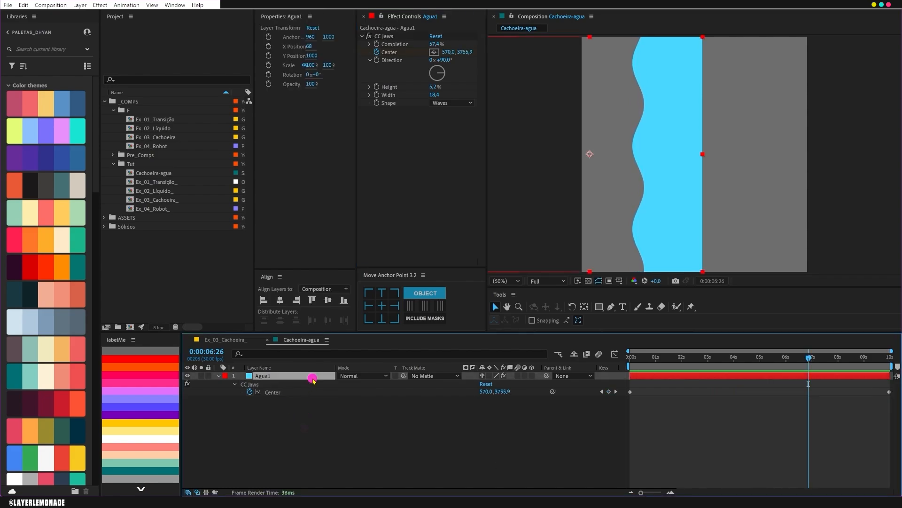
key(Home)
key(ctrl+d)
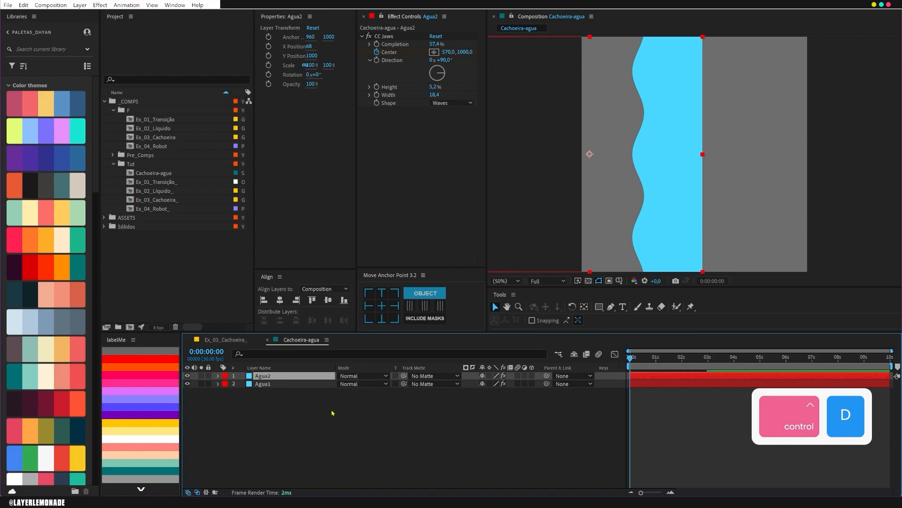
Flip Agua2 horizontally with Scale -100, 100% and move it to X position 1606 to form the water's opposite edge
key(s)
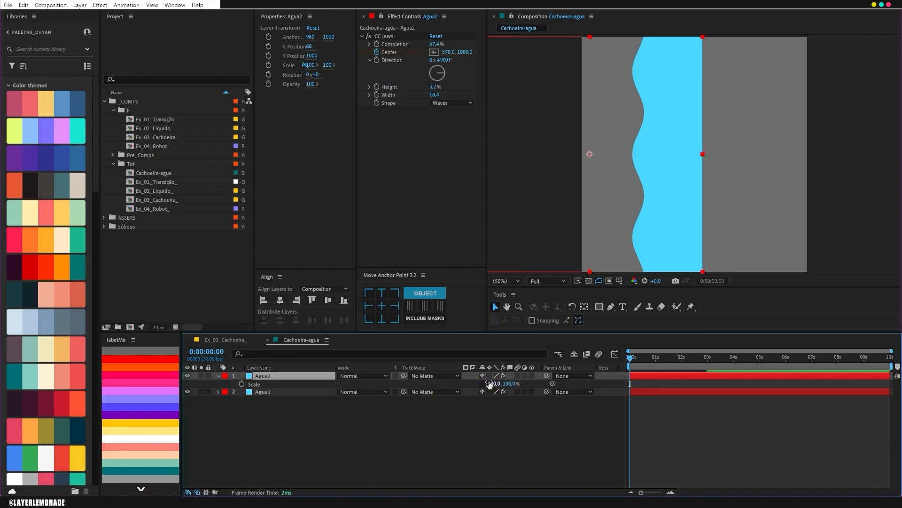
click(489, 383)
click(491, 384)
key(Left)
text(-)
key(Return)
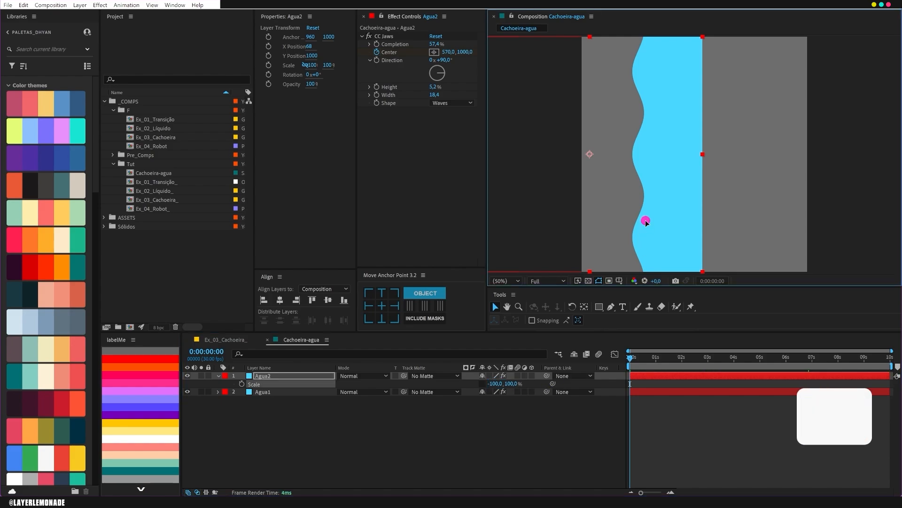
drag(647, 221, 827, 219)
Reveal Agua2's keyframes, preview the two-sided water flow, and display the grid over the composition
key(u)
key(space)
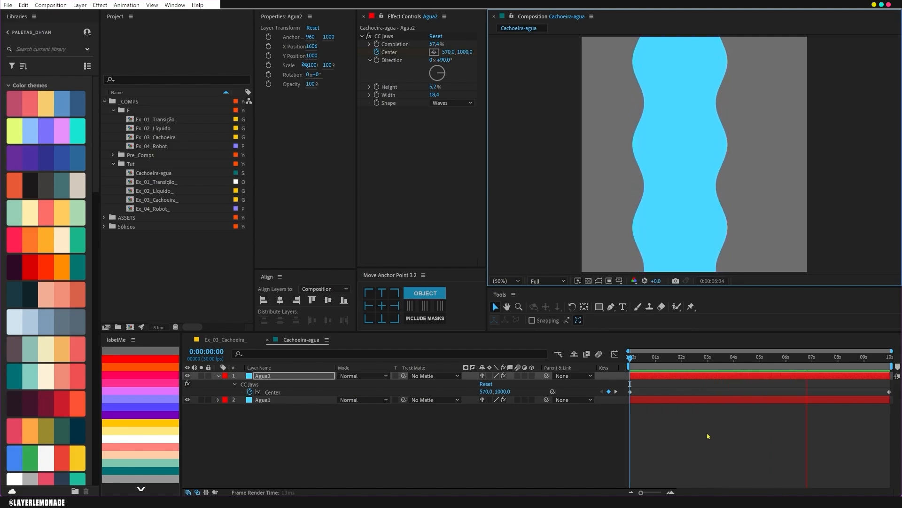
key(shift+space)
click(448, 435)
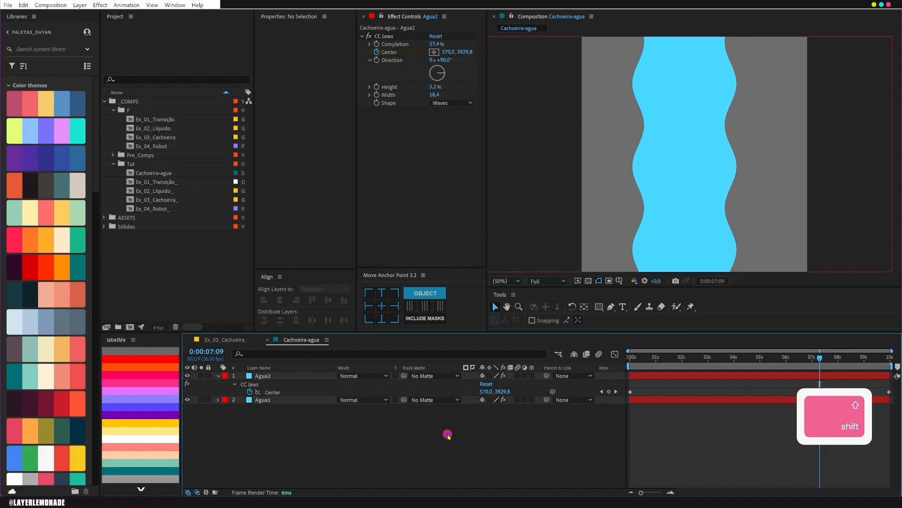
key(ctrl+apostrophe)
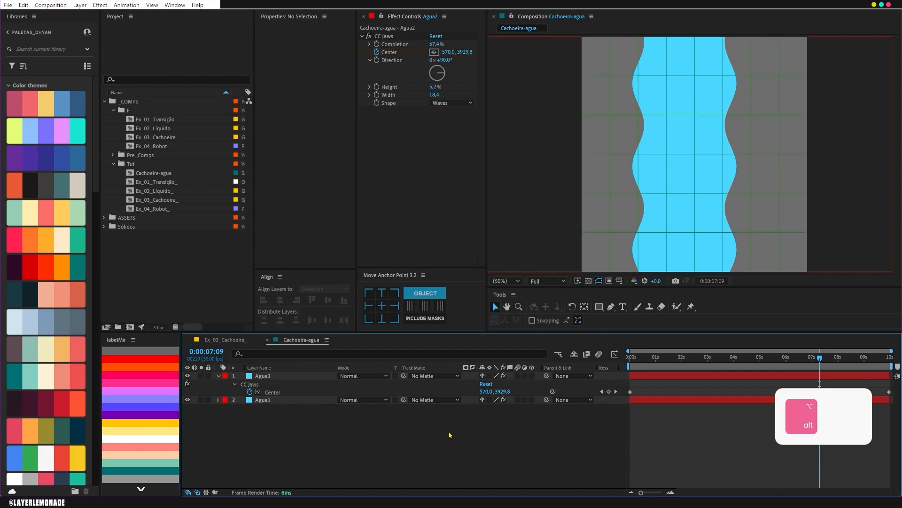
Shift the Agua1 and Agua2 layers together sideways to centre the water in the composition, and hide the grid
click(279, 399)
shift+click(278, 376)
drag(692, 197, 702, 197)
click(485, 452)
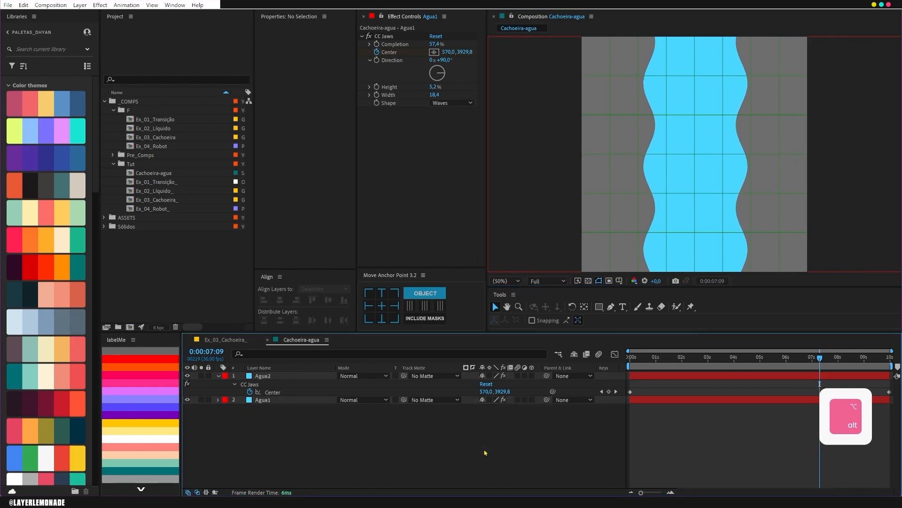
key(ctrl+apostrophe)
Set the Cachoeira-agua composition's width to 1500 px
key(ctrl+k)
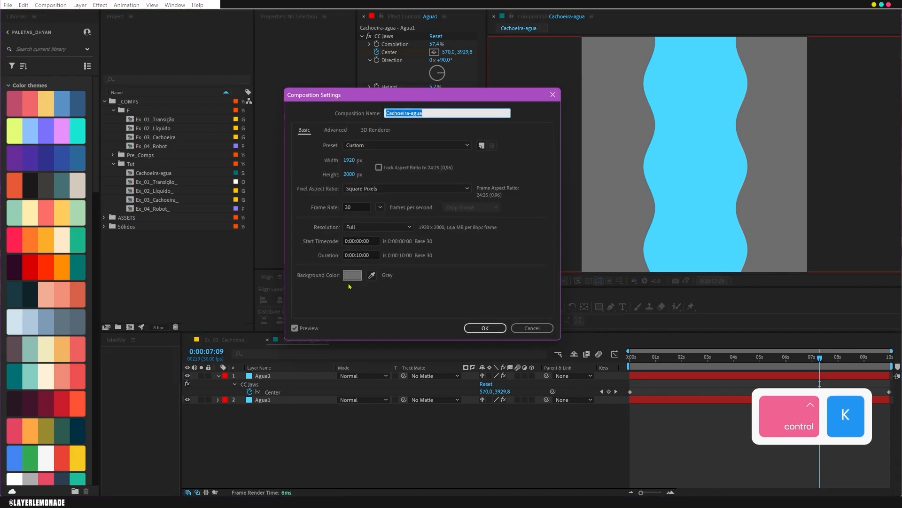
click(350, 160)
text(1500)
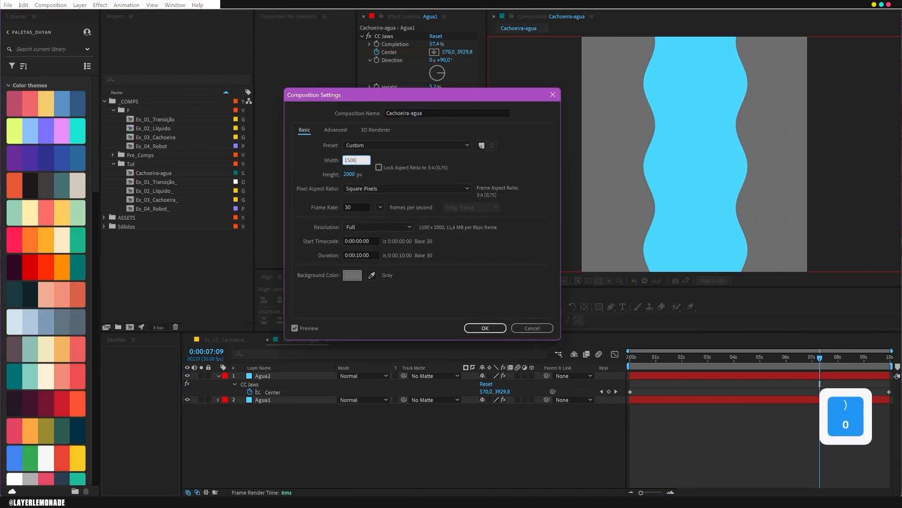
key(Return)
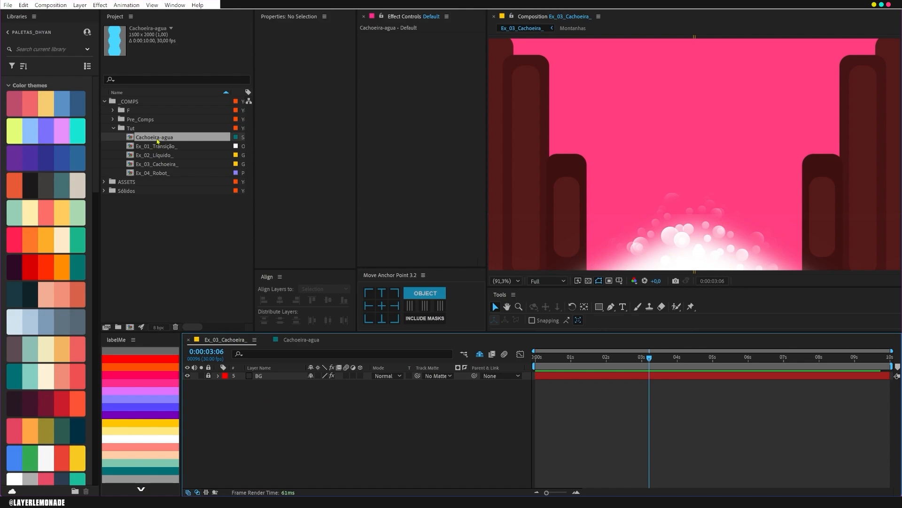
Place the Cachoeira-agua composition directly above BG in Ex_03_Cachoeira_ and scale it to 54.1%
drag(157, 140, 273, 375)
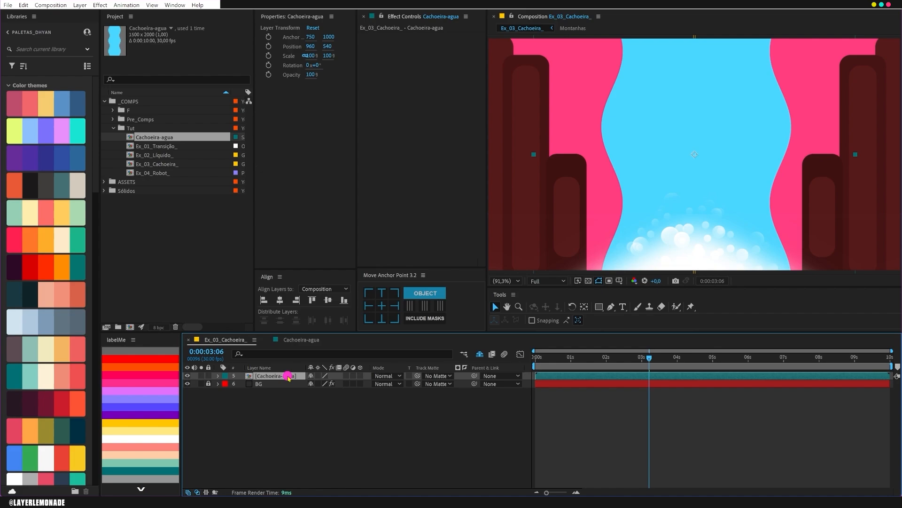
key(s)
drag(337, 383, 325, 385)
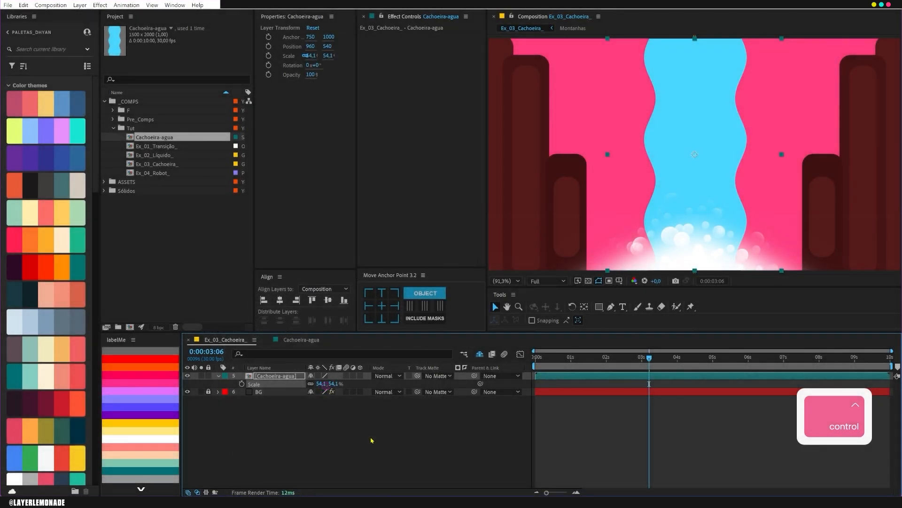
click(241, 428)
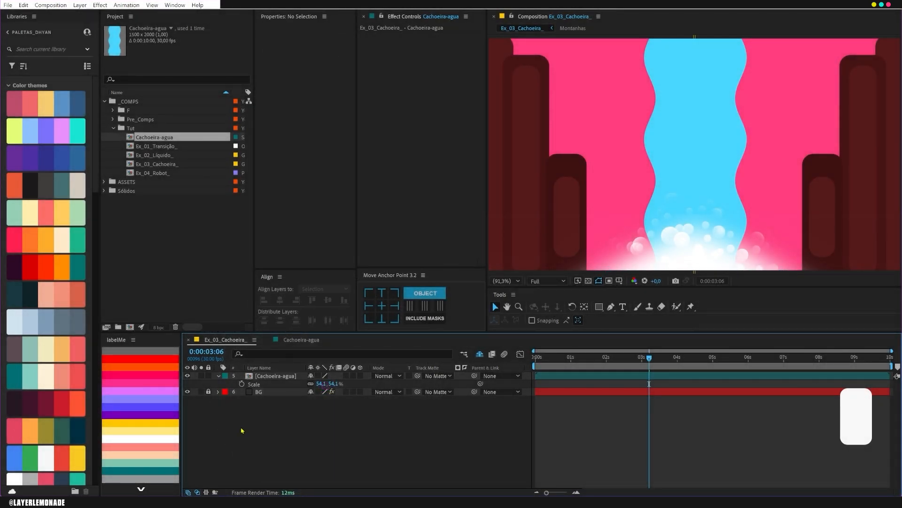
click(279, 377)
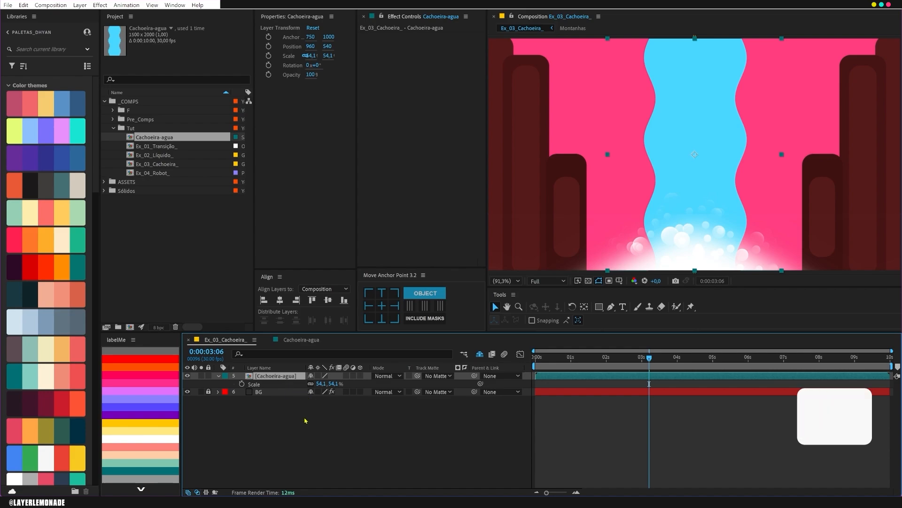
key(ctrl+d)
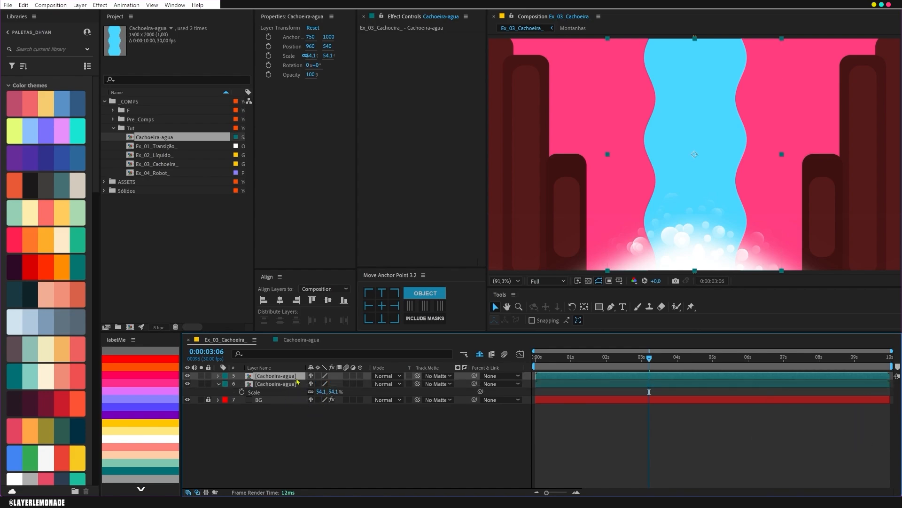
key(Delete)
Scale the Cachoeira-agua layer to 82.1% and create a duplicate above it scaled to 62.1%
drag(333, 383, 343, 383)
click(331, 433)
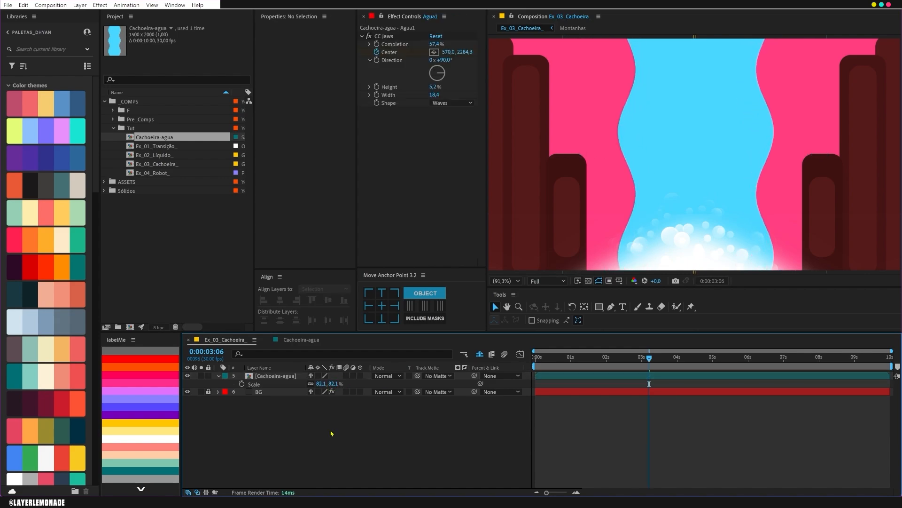
click(283, 378)
key(ctrl+d)
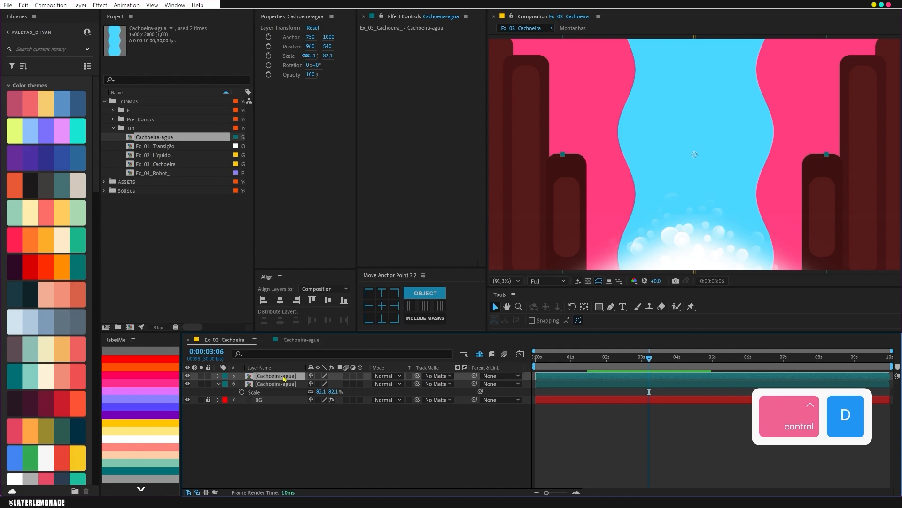
key(s)
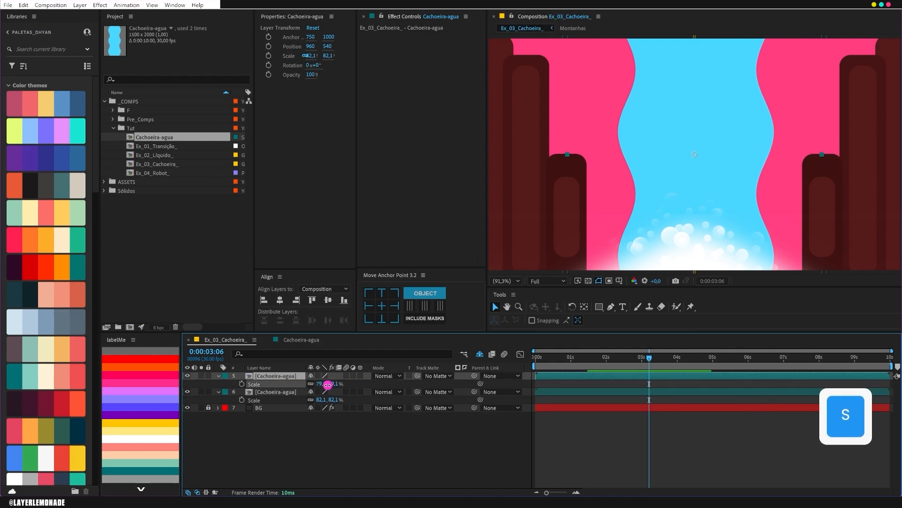
drag(329, 384, 322, 386)
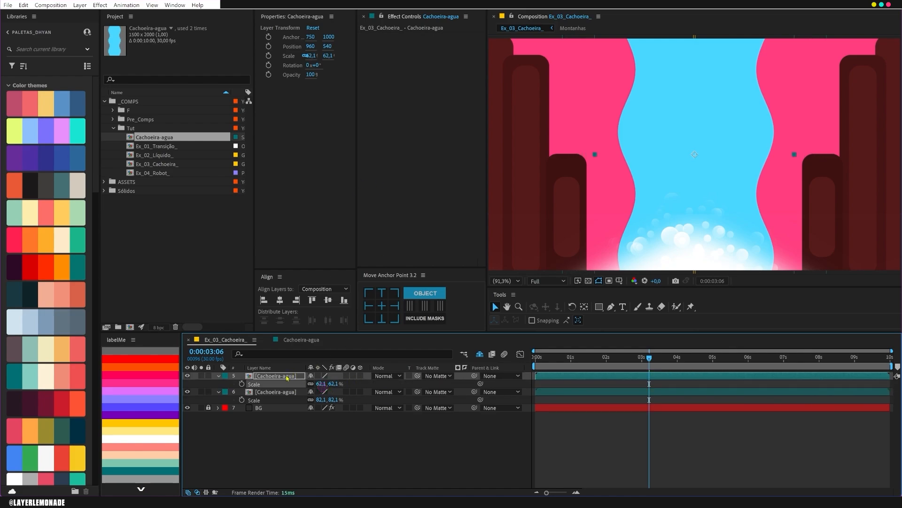
Apply a Fill effect to the upper Cachoeira-agua copy and sample white from the foam as its colour
key(ctrl+space)
text(fil)
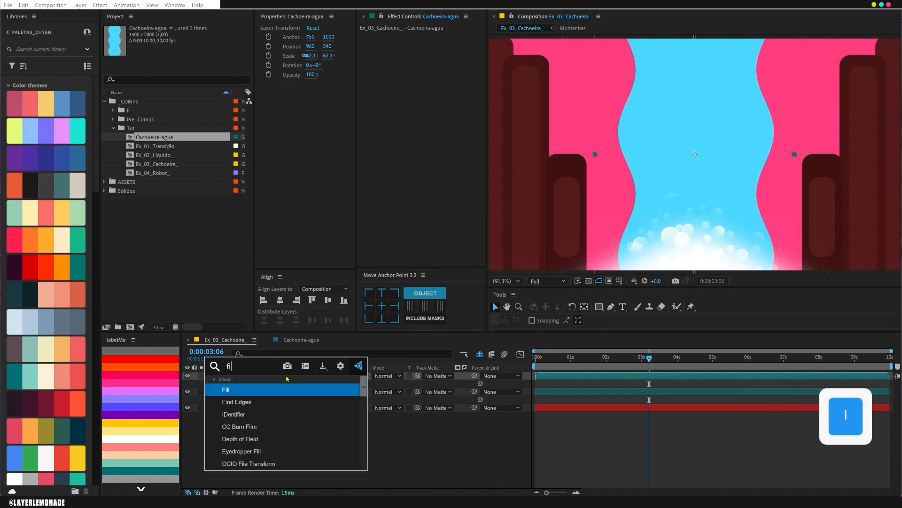
key(Return)
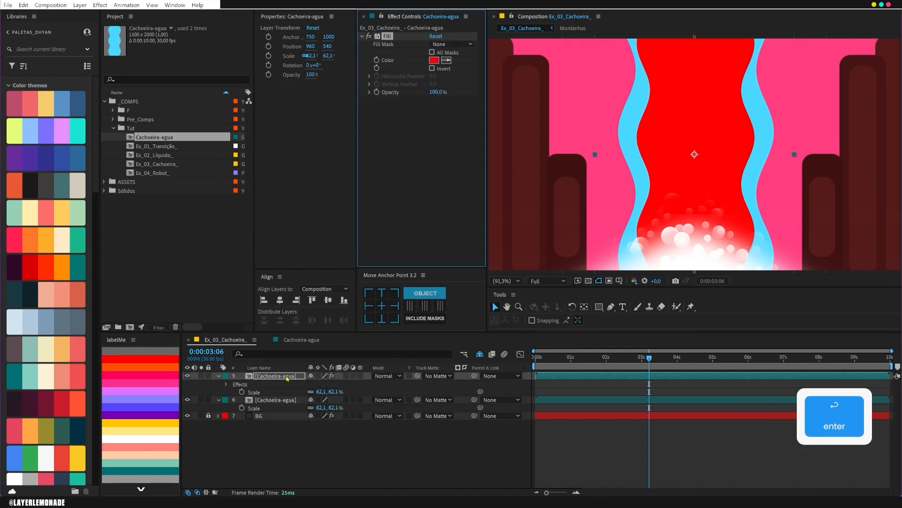
click(446, 60)
click(685, 242)
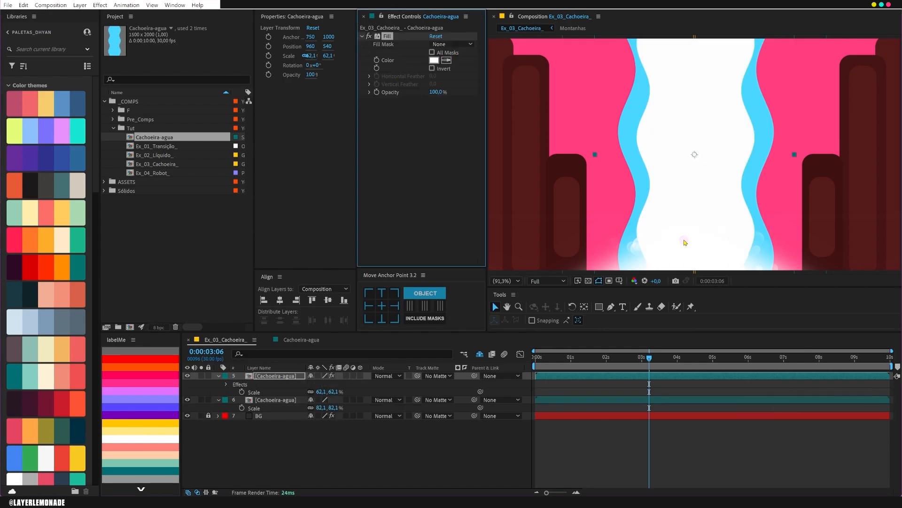
Cycle through the blending modes of the white-filled water layer and set it to Soft Light
click(294, 376)
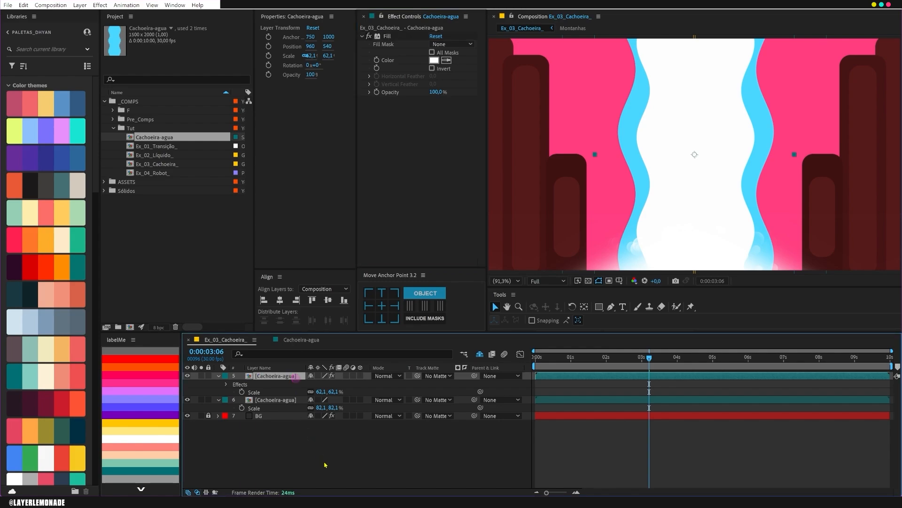
key(shift+equal)
key(shift+equal)
key(shift+equal)
key(shift+equal)
key(shift+equal)
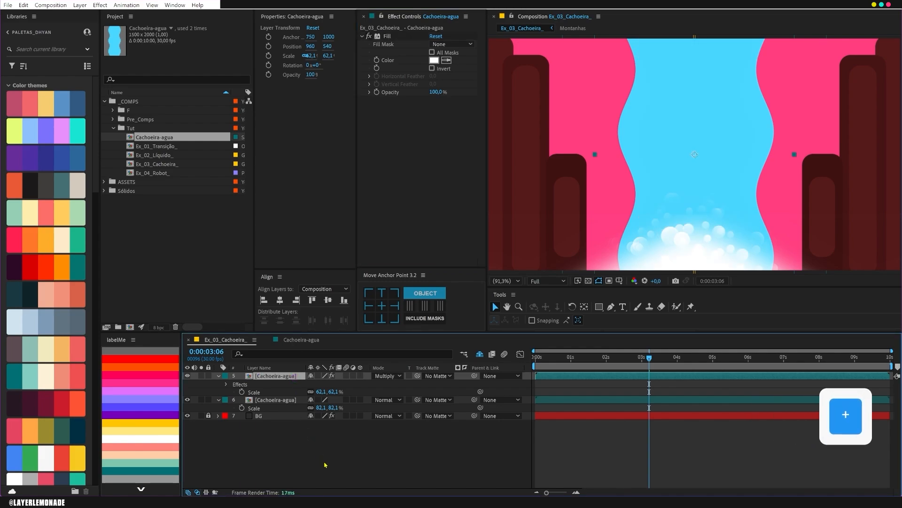
key(shift+equal)
key(shift+equal)
key(shift+equal)
key(shift+equal)
key(shift+equal)
key(shift+equal)
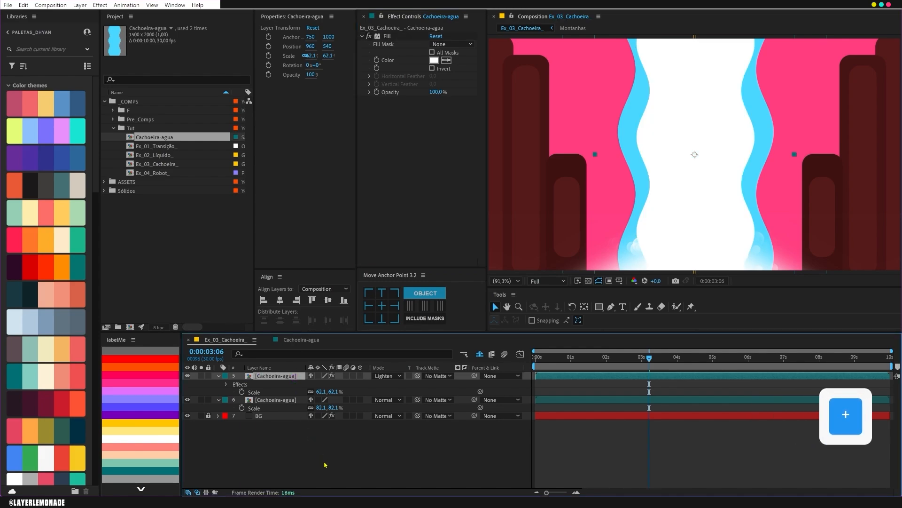
key(shift+equal)
key(shift+equal)
key(shift+equal)
key(shift+equal)
key(shift+equal)
key(shift+equal)
key(shift+equal)
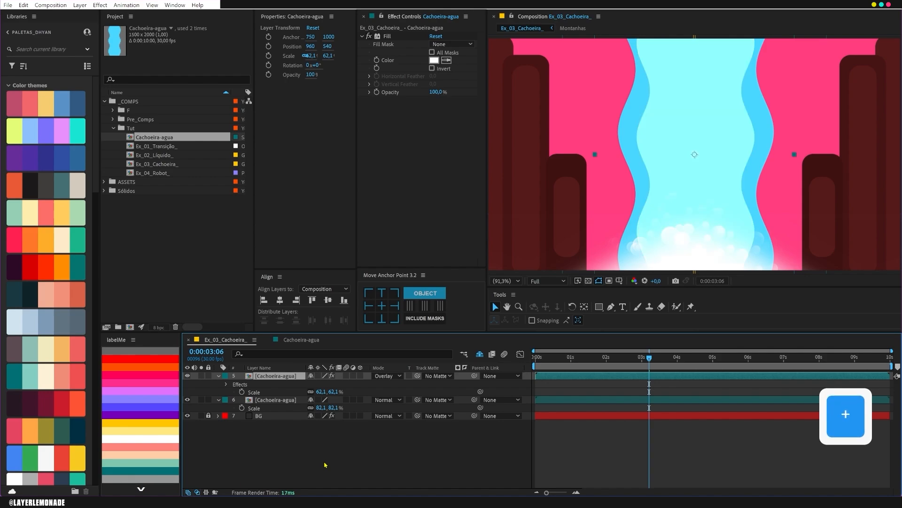
key(shift+equal)
key(shift+minus)
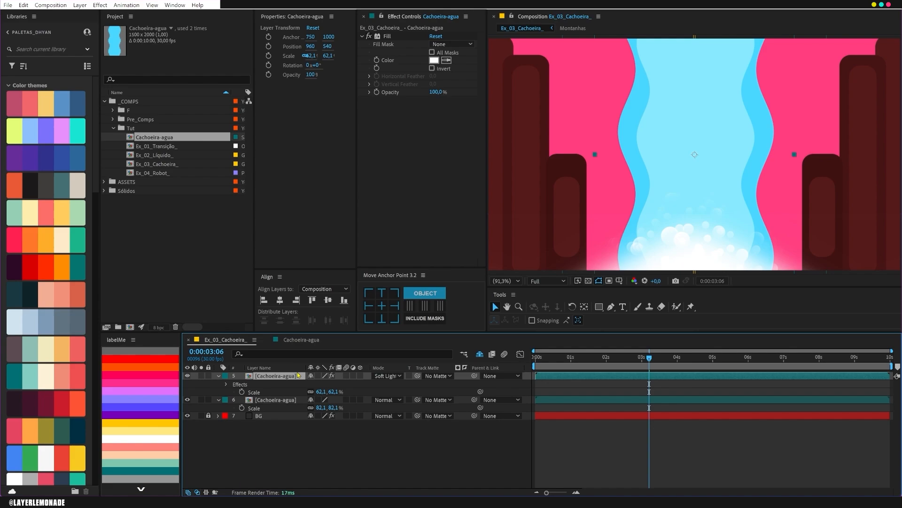
Duplicate the Soft Light water layer and scale the copy to 54.2%
key(ctrl+d)
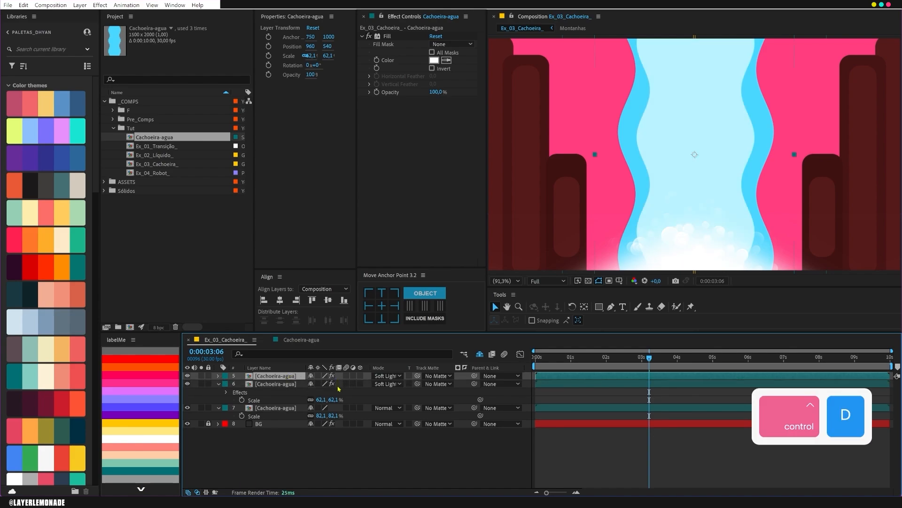
key(s)
drag(339, 384, 311, 395)
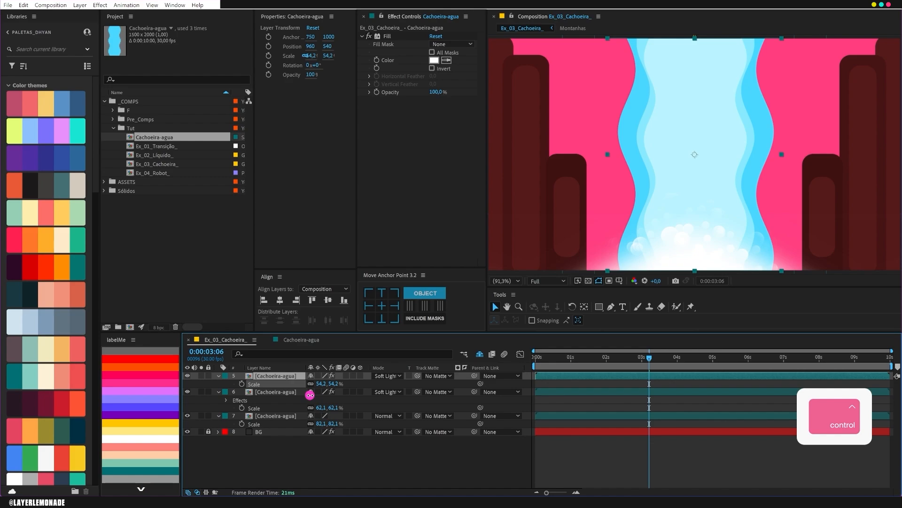
Set the topmost water copy's blending mode to Normal and preview the layered waterfall
click(388, 376)
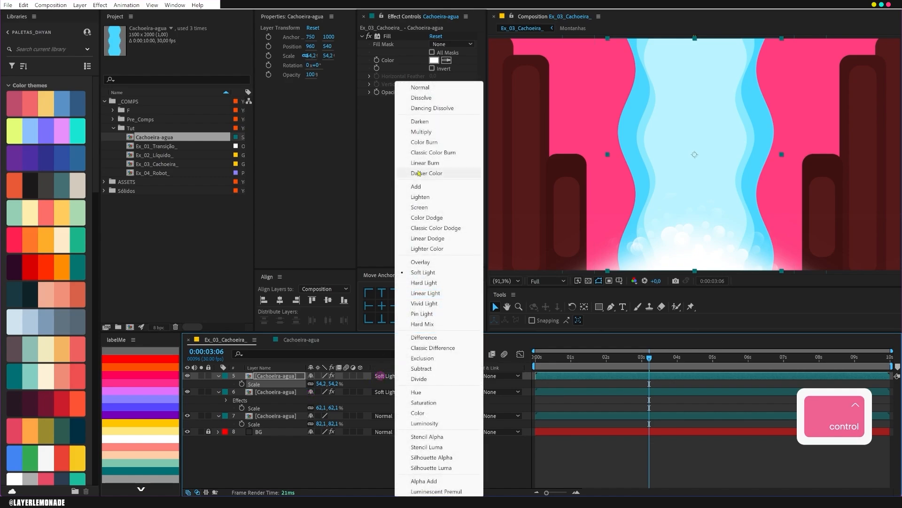
click(423, 88)
key(space)
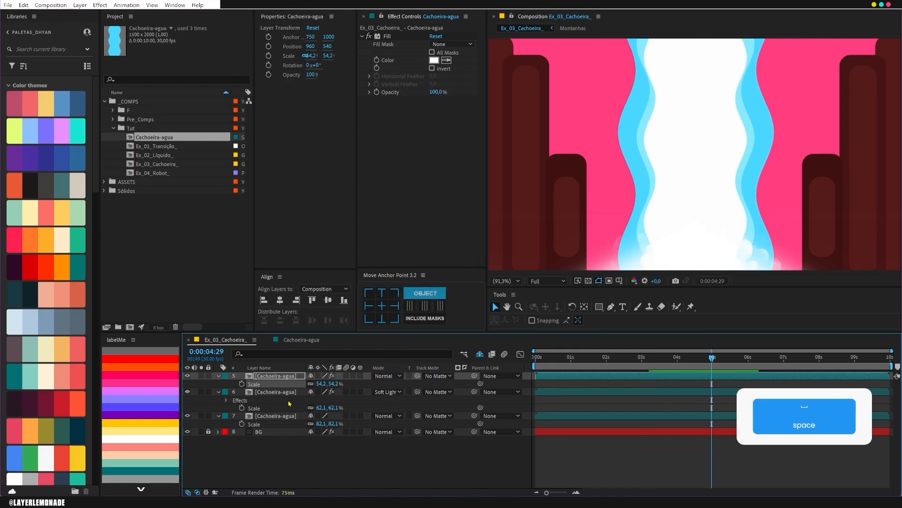
key(space)
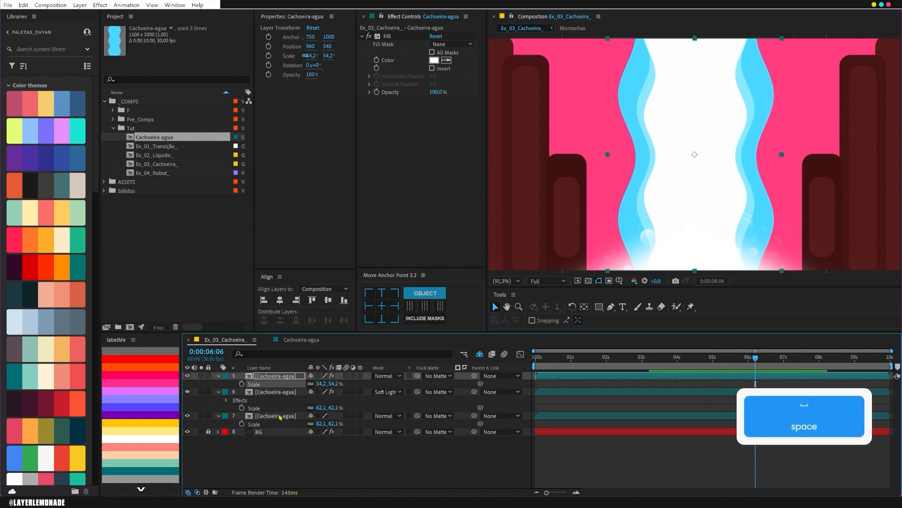
Scale the bottom blue water layer to 97.1% and the middle Soft Light layer to 74.1%, and preview the waterfall
click(280, 417)
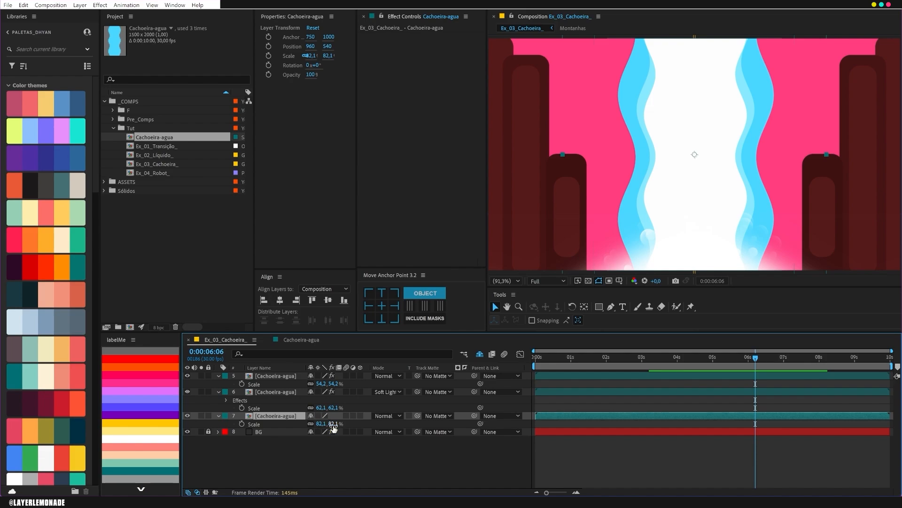
drag(334, 428, 340, 424)
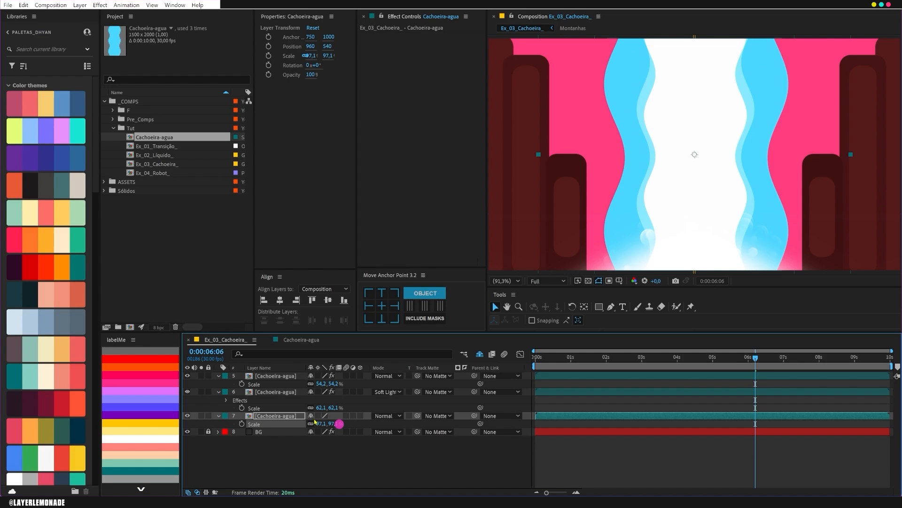
click(286, 419)
click(279, 395)
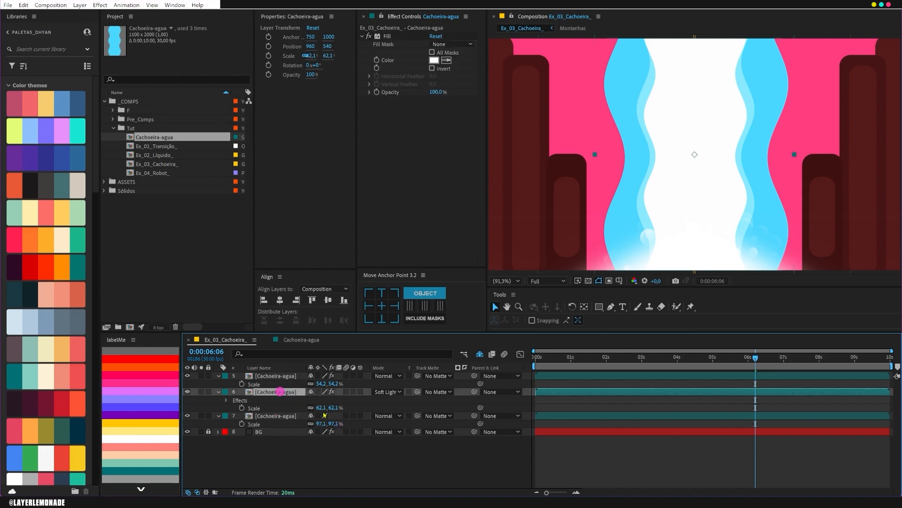
drag(332, 407, 337, 411)
key(space)
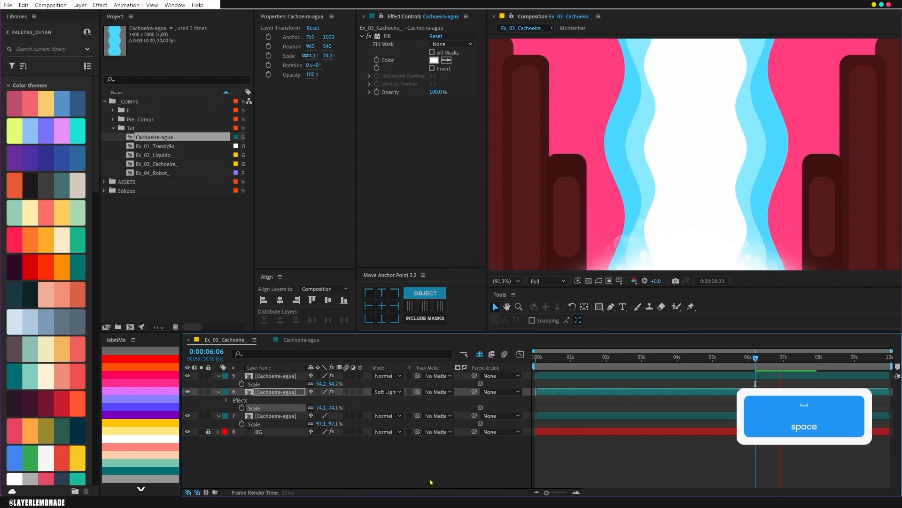
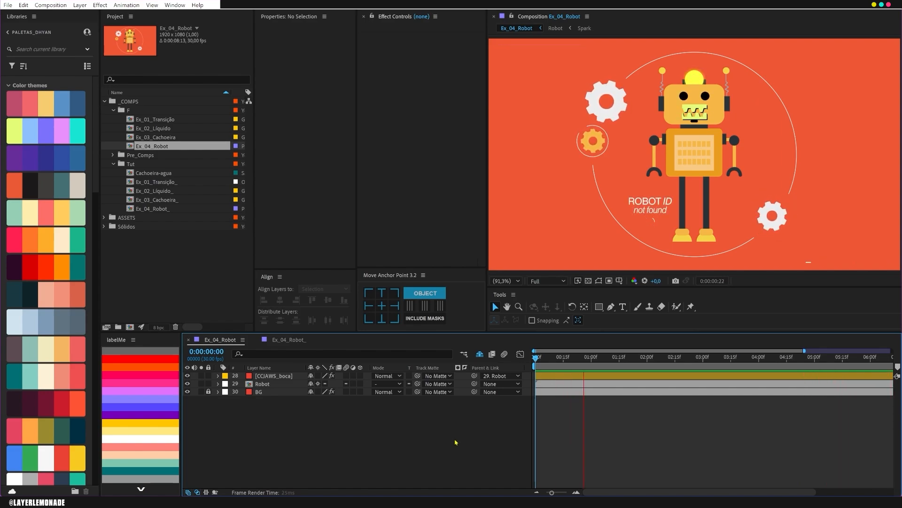
Stop the preview of the finished Ex_04_Robot example and close it to work in Ex_04_Robot_
key(space)
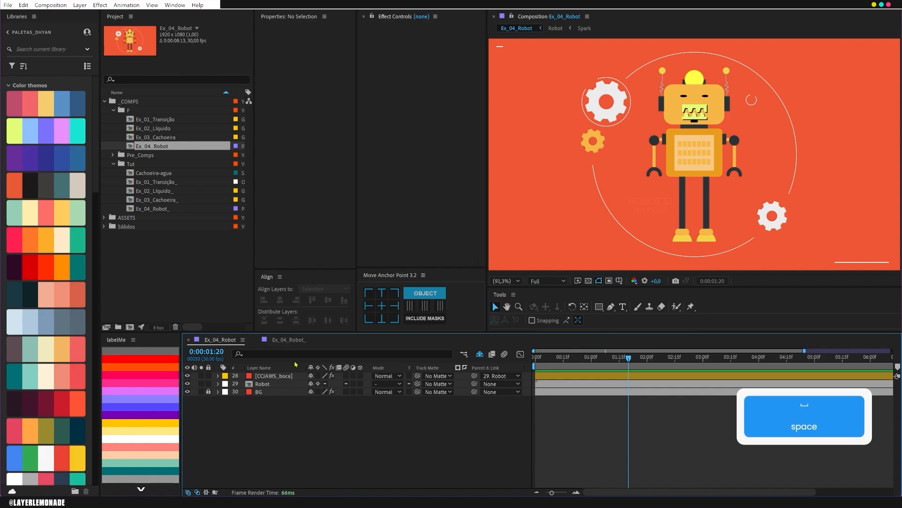
click(188, 339)
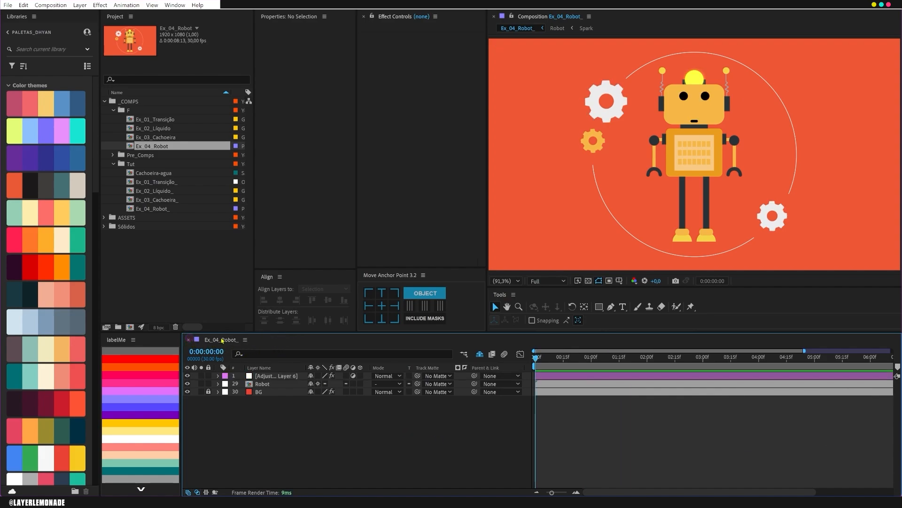
Create a new white solid layer of 1920 x 1080 px in the Ex_04_Robot_ composition
click(370, 426)
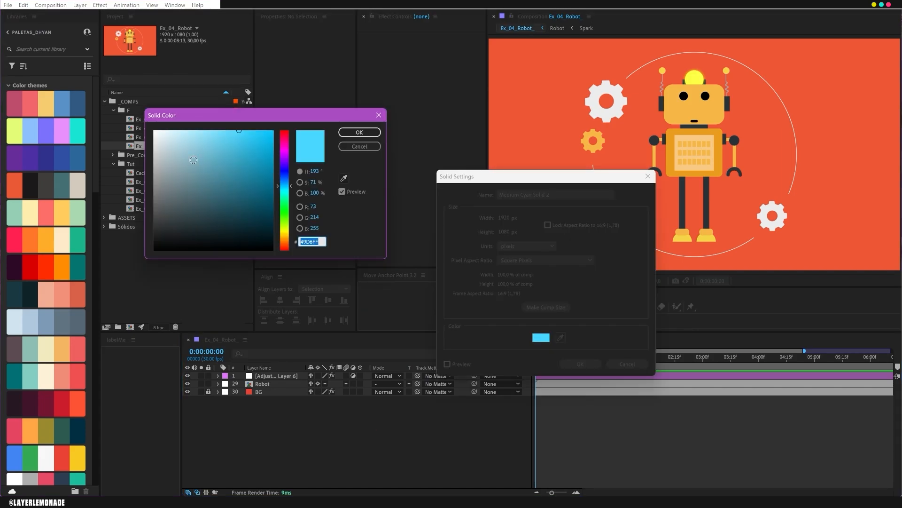
drag(207, 170, 142, 127)
click(360, 132)
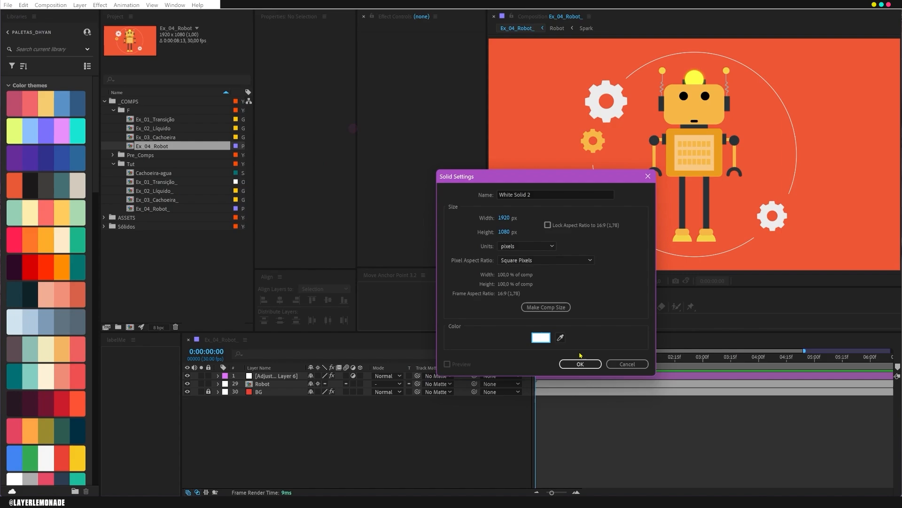
click(579, 364)
Apply CC Jaws to the white solid with Completion at 46% and the RoboJaw shape
key(ctrl+space)
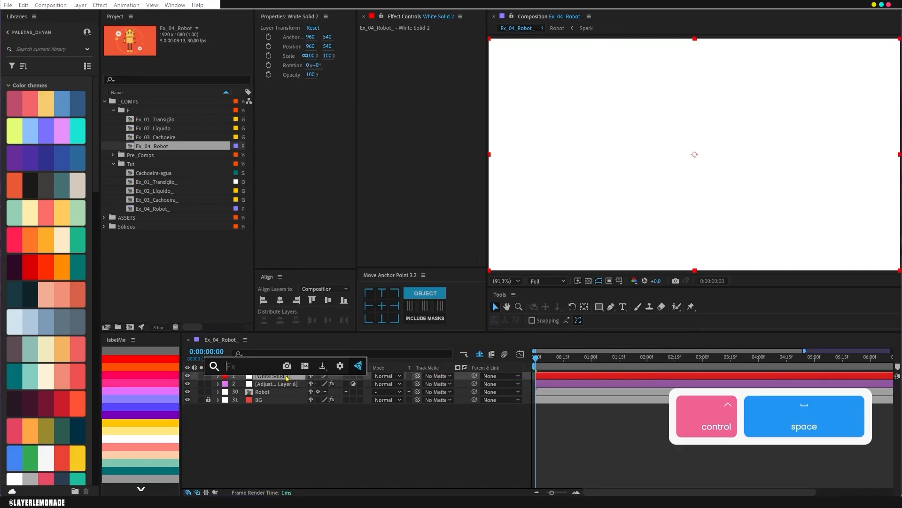
key(Return)
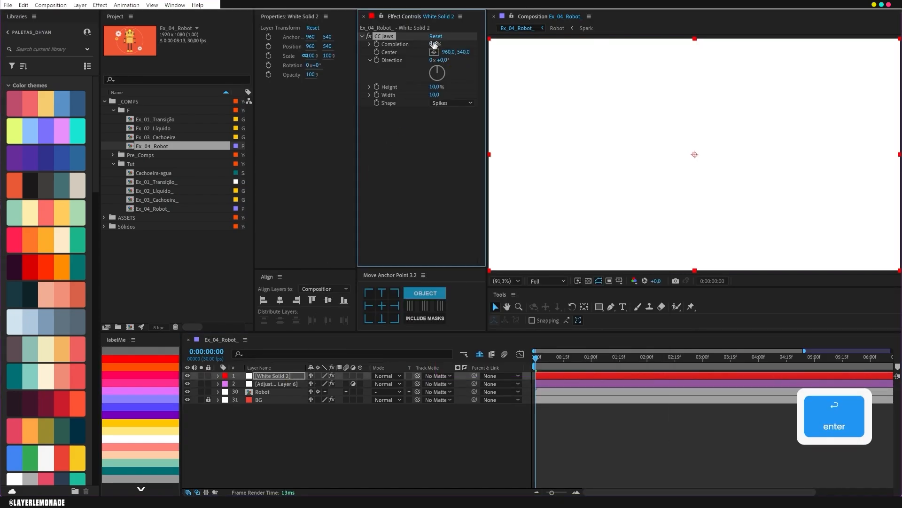
drag(434, 44, 456, 45)
click(458, 103)
click(454, 105)
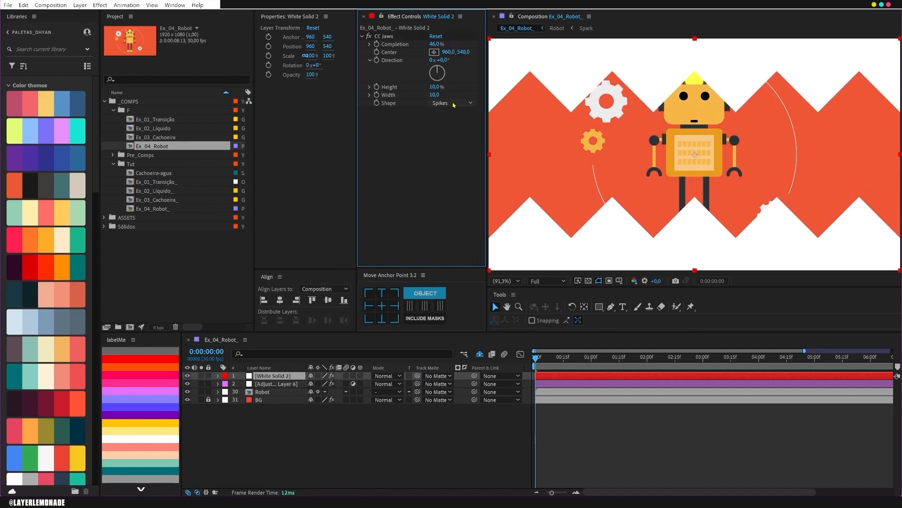
click(454, 104)
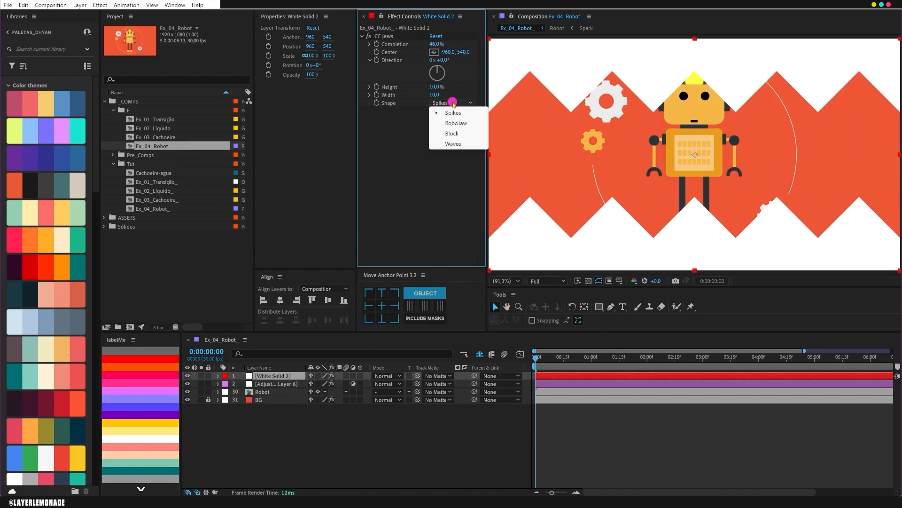
click(467, 125)
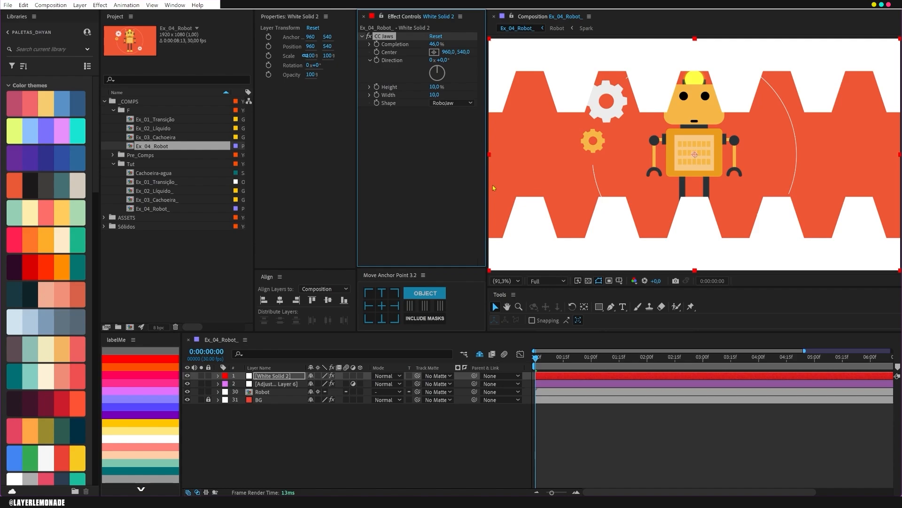
Rename the white solid CCJAWS and move it below the adjustment layer
click(291, 375)
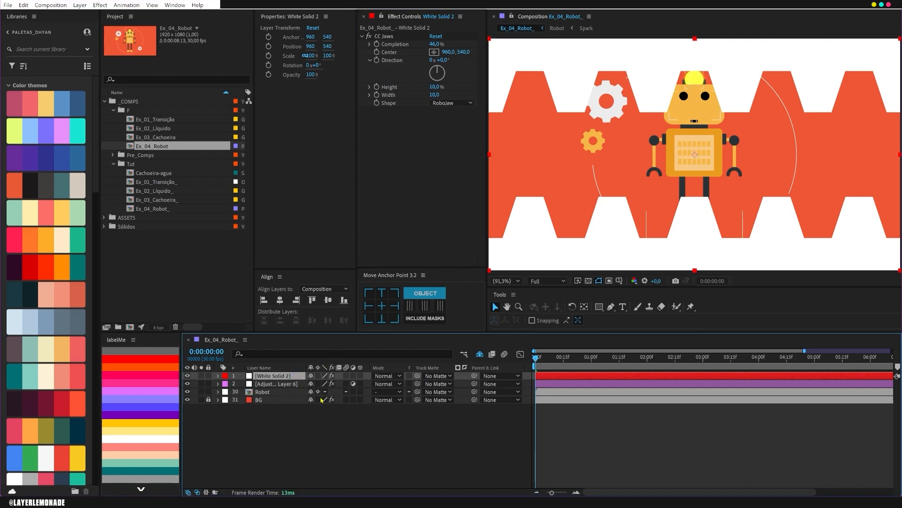
key(Return)
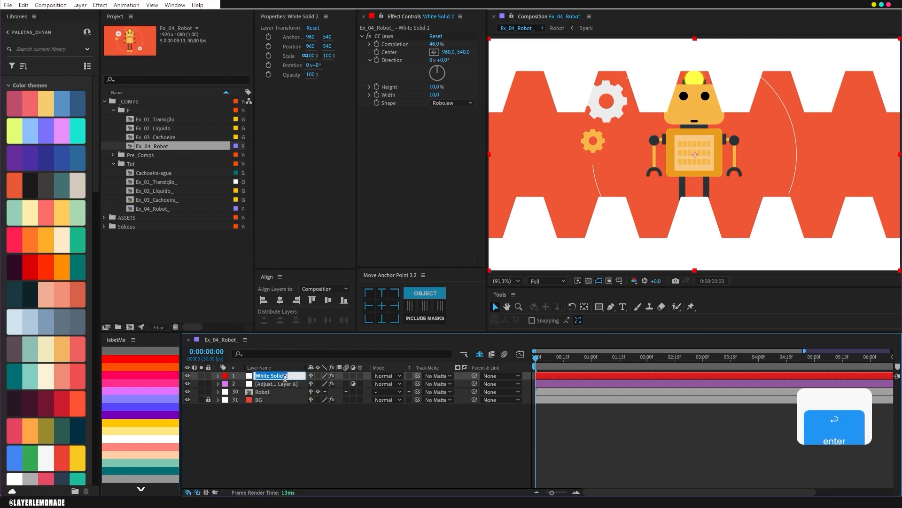
text(CCJAWS)
key(Return)
key(ctrl+bracketleft)
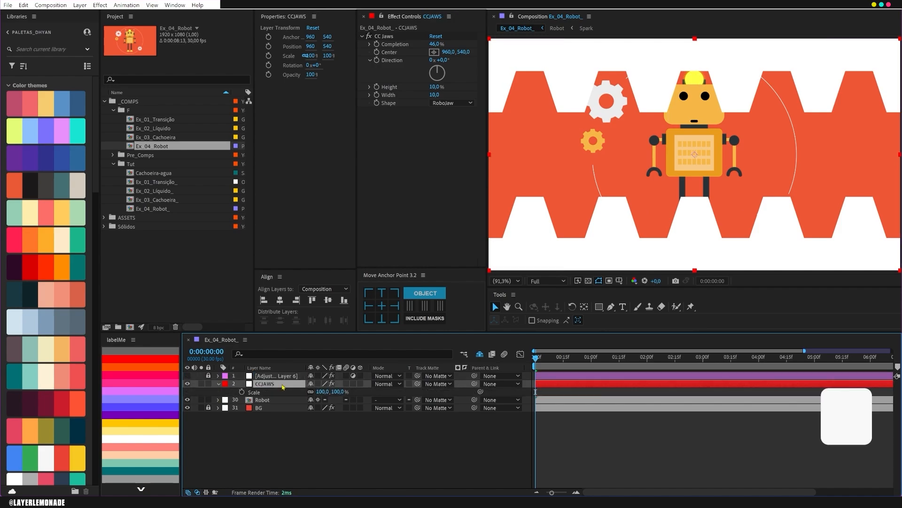
Scale the CCJAWS layer down to 6.3% and place it over the robot's face
key(s)
drag(340, 391, 313, 403)
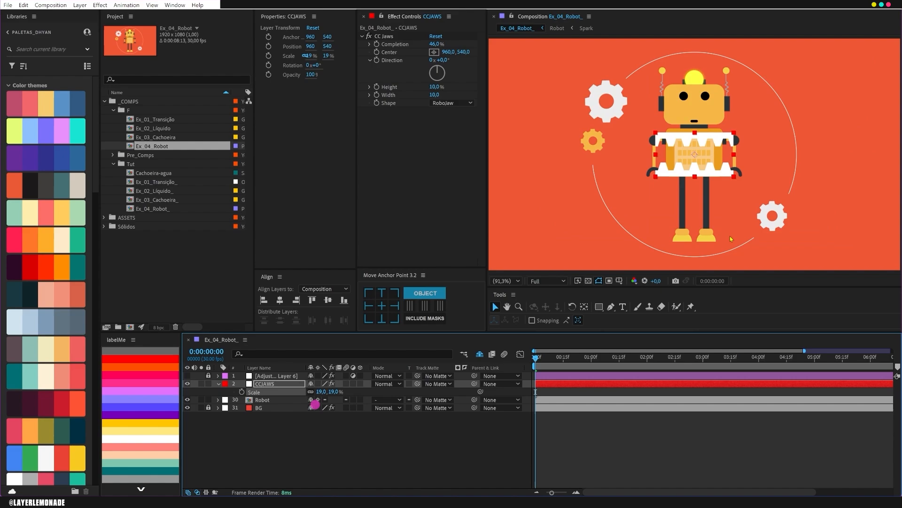
drag(701, 160, 702, 122)
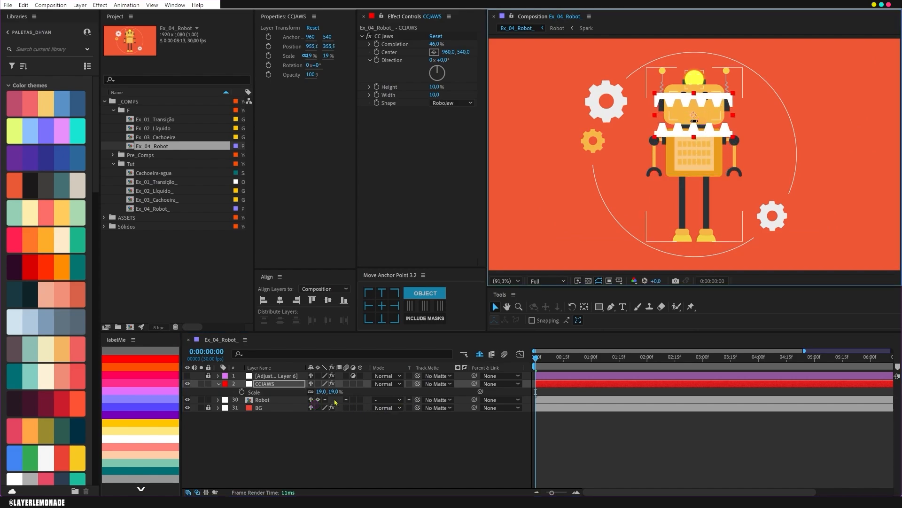
drag(329, 392, 329, 397)
Move the teeth up slightly to cover the robot's mouth and centre them horizontally in the composition
click(696, 116)
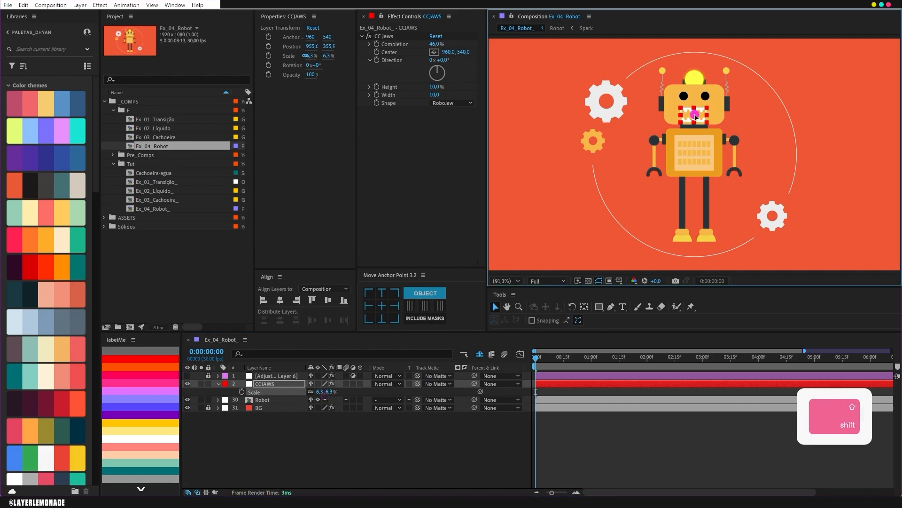
drag(695, 117, 696, 111)
click(407, 440)
click(698, 111)
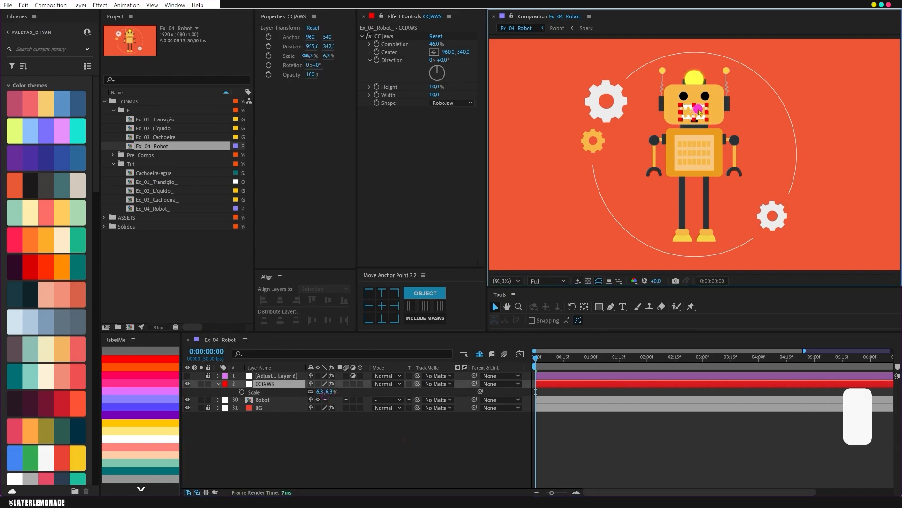
click(280, 300)
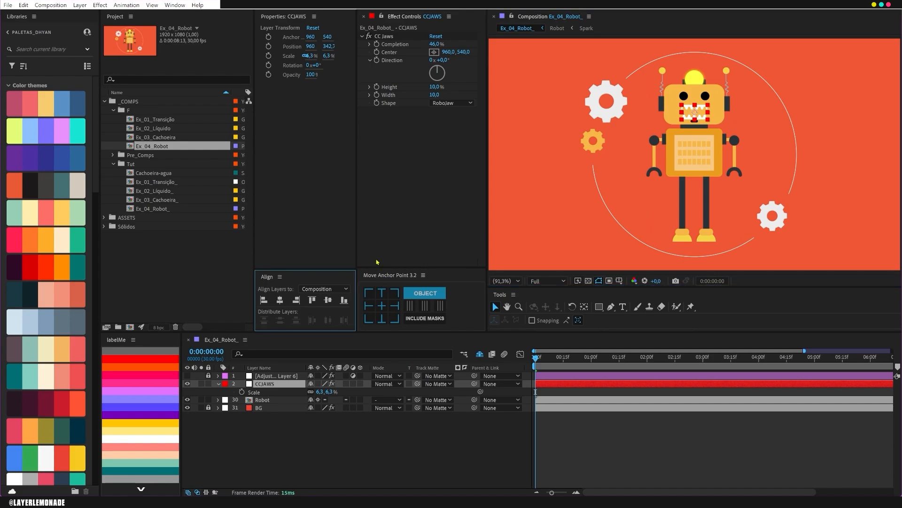
Set the CC Jaws Completion to 35% on the robot's teeth
click(436, 43)
drag(437, 42, 433, 45)
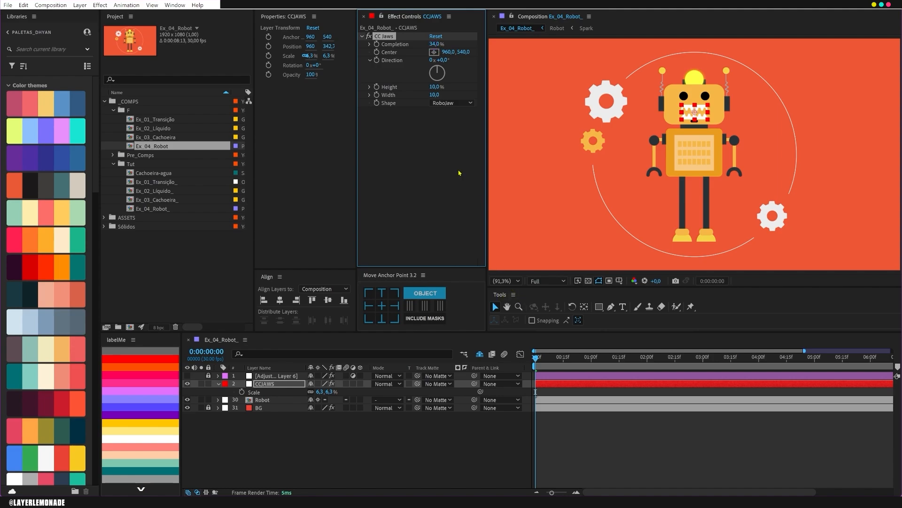
click(433, 44)
text(35)
key(Return)
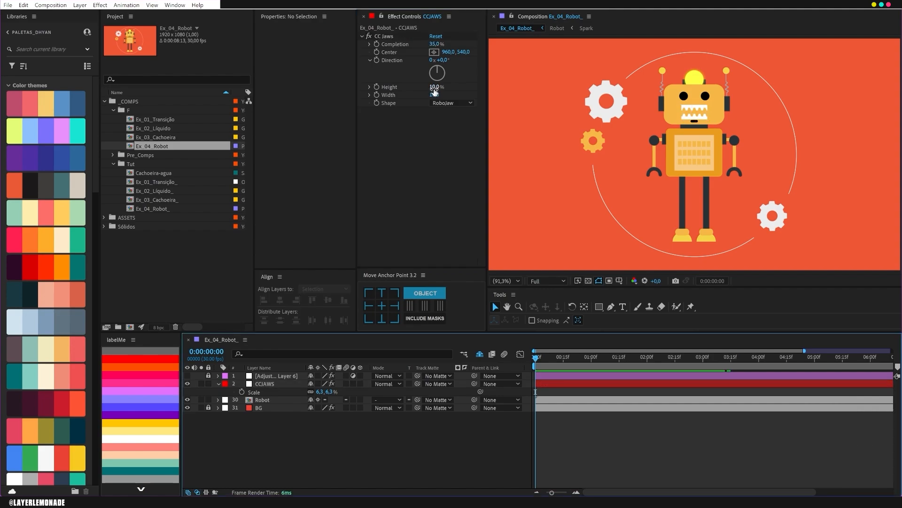
Adjust the CC Jaws teeth to a Height of 11% and a Width of 6.7
drag(434, 87, 425, 98)
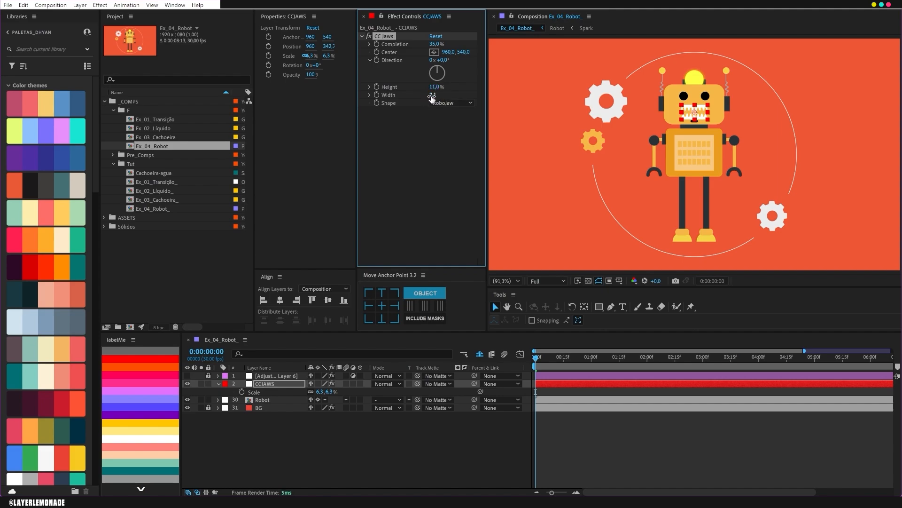
drag(432, 95, 430, 99)
click(459, 429)
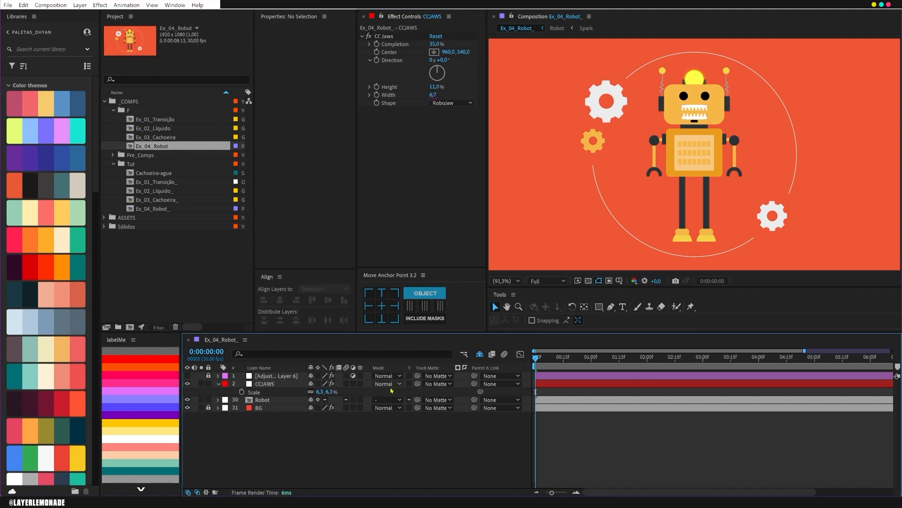
Add a Drop Shadow to CCJAWS with 100% opacity and distance 80, and set the CC Jaws Width to 8.5
click(271, 384)
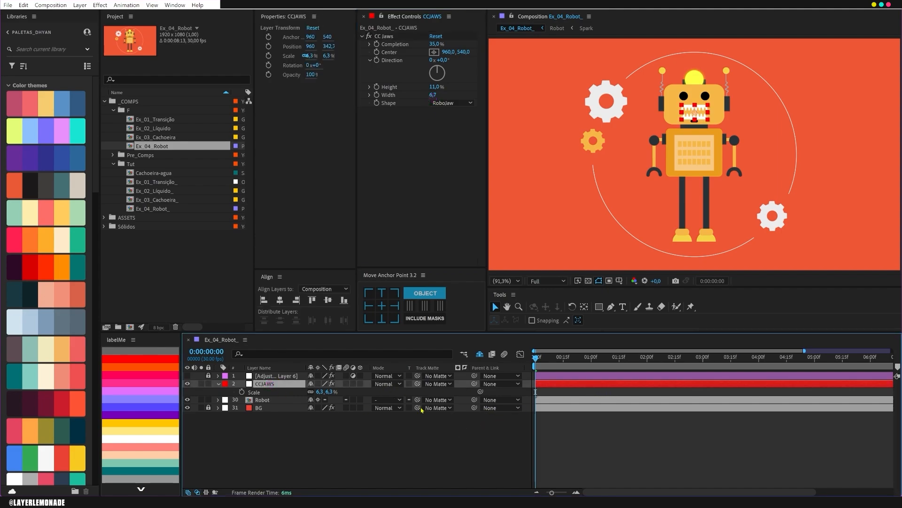
key(ctrl+space)
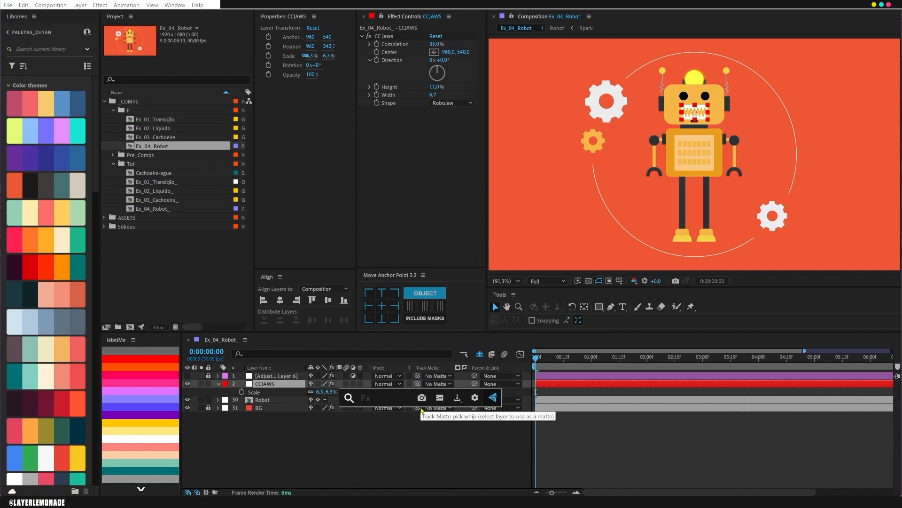
text(f)
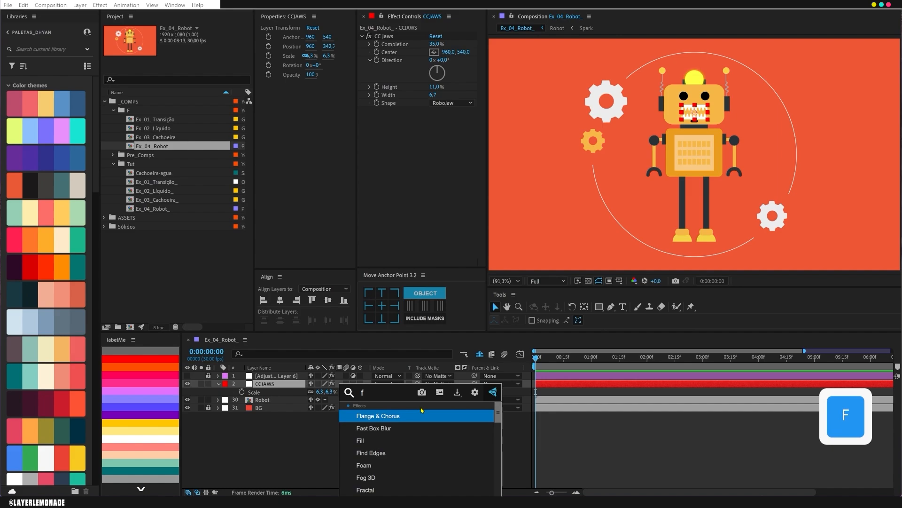
key(Return)
drag(432, 127, 507, 129)
drag(433, 161, 468, 162)
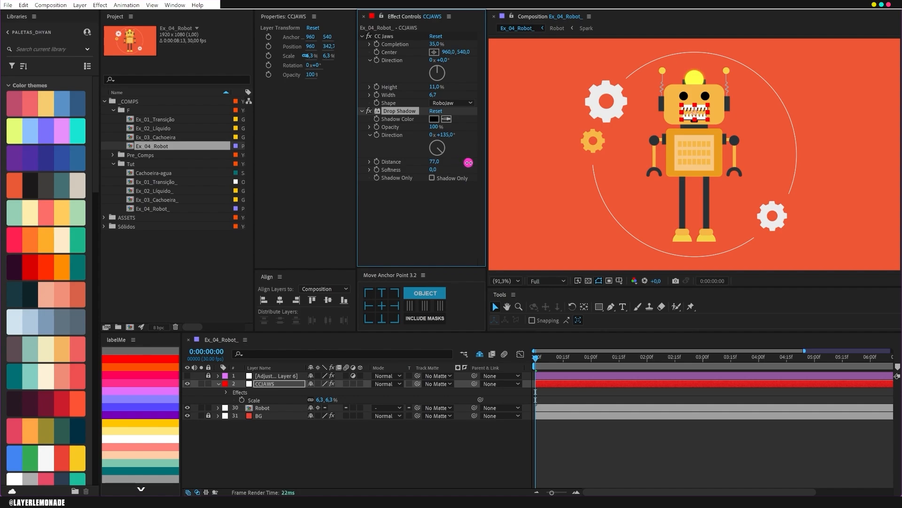
click(434, 162)
text(80)
key(Return)
drag(433, 95, 441, 92)
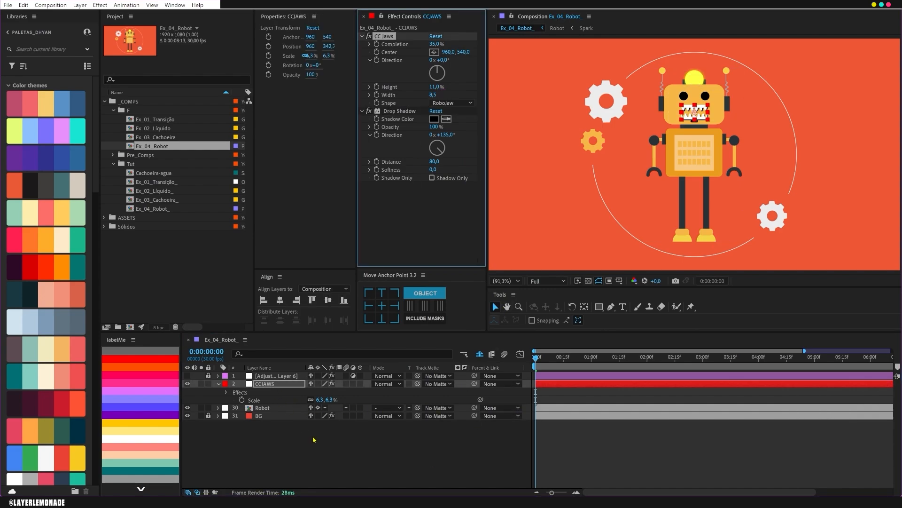
Keyframe the CC Jaws Completion from 35% at frame 0 to 4% at frame 20
click(280, 384)
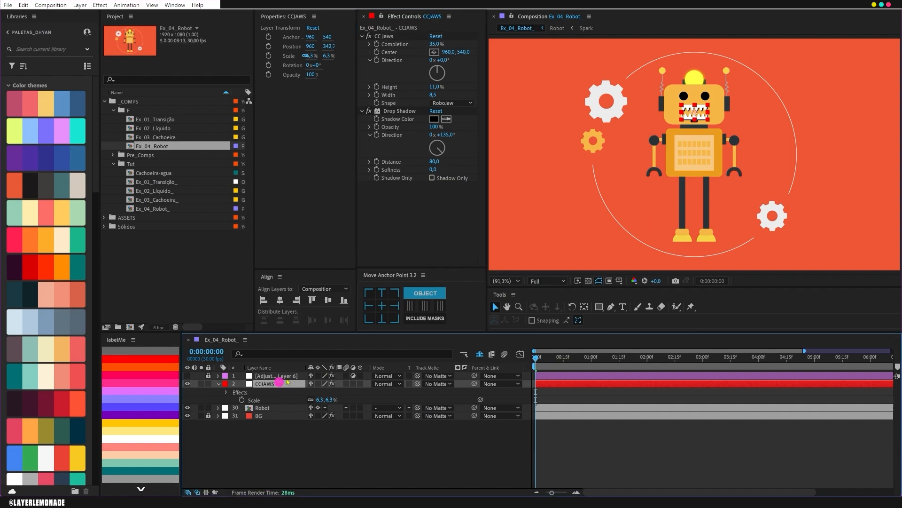
click(378, 47)
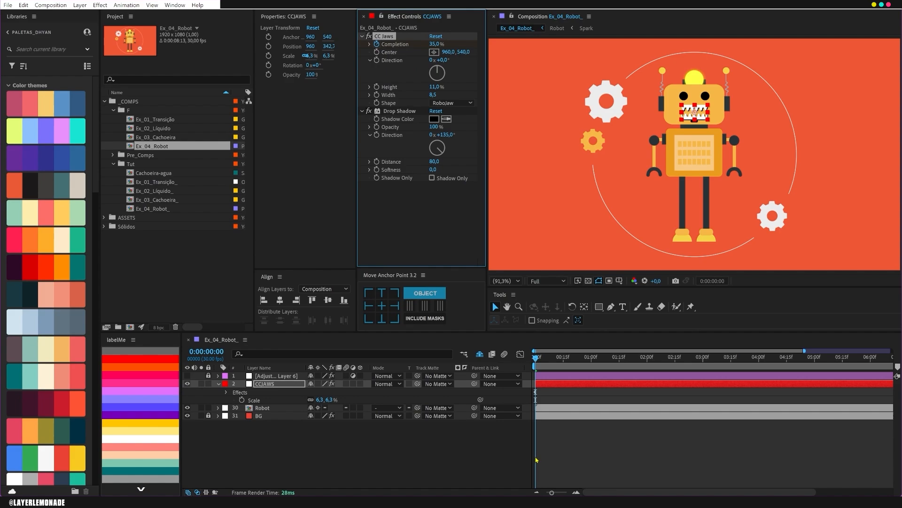
click(267, 384)
key(u)
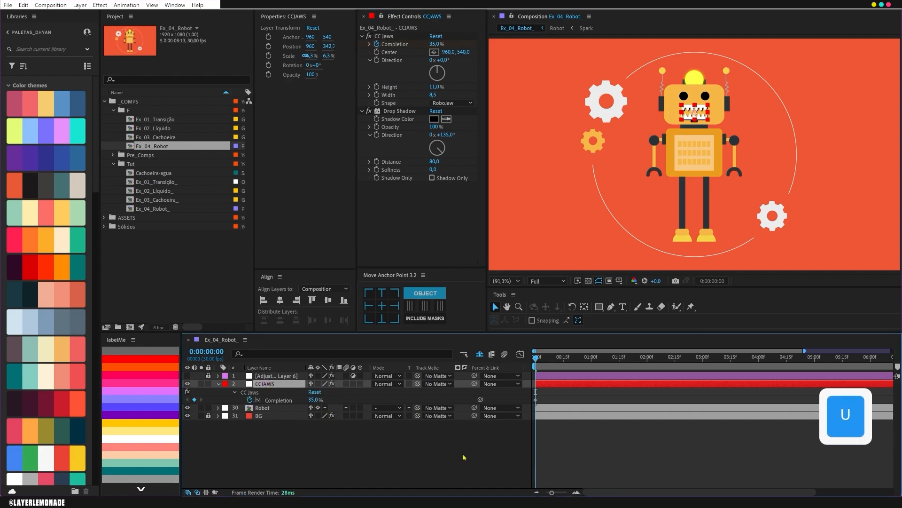
key(space)
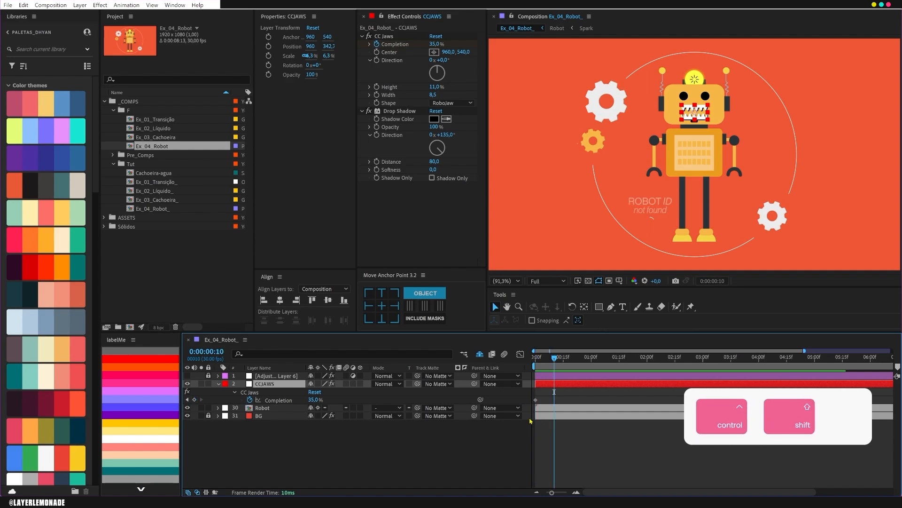
key(ctrl+shift+Right)
drag(438, 44, 428, 52)
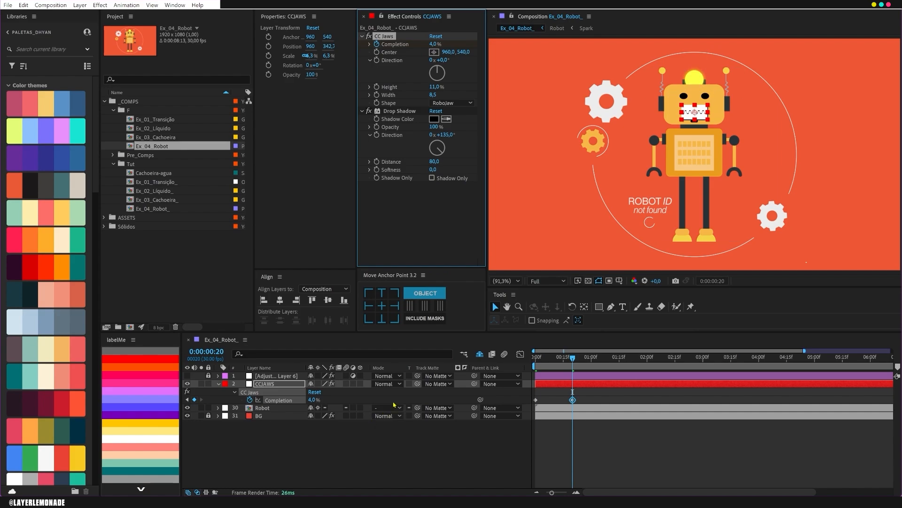
Keyframe the CC Jaws Center at frame 0 and set it to 1217, 540 at frame 20
drag(602, 358, 533, 369)
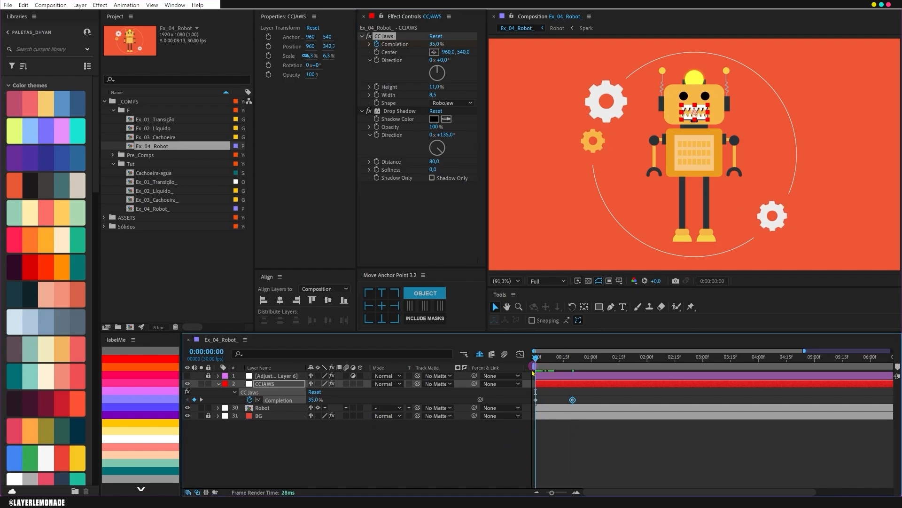
click(378, 55)
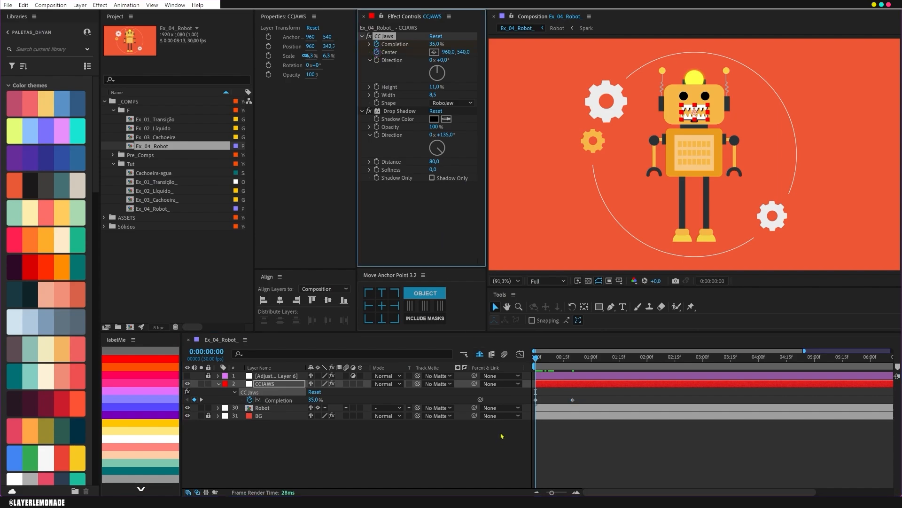
click(283, 382)
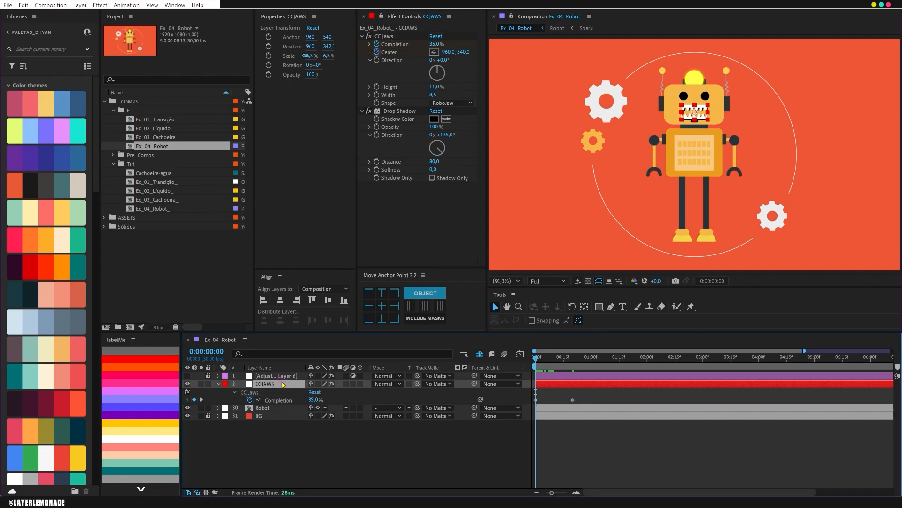
key(u)
key(u)
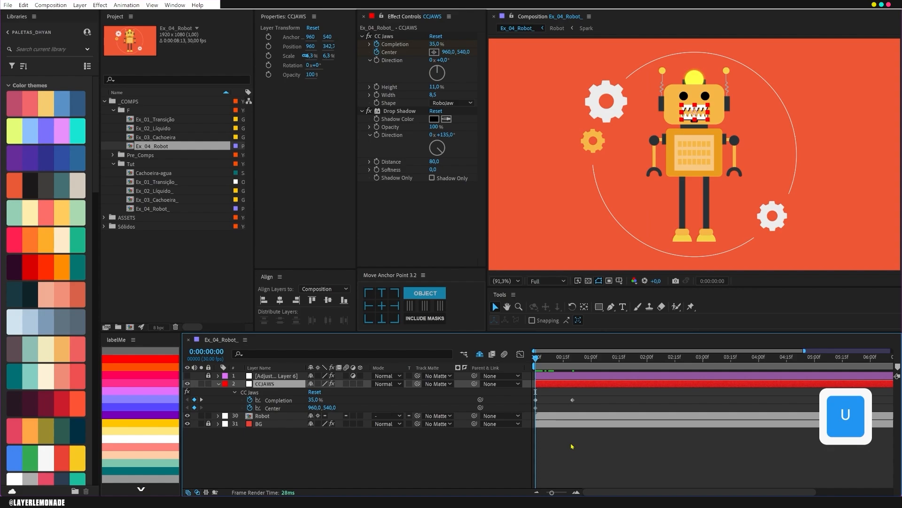
key(ctrl+shift+Right)
key(ctrl+shift+Right)
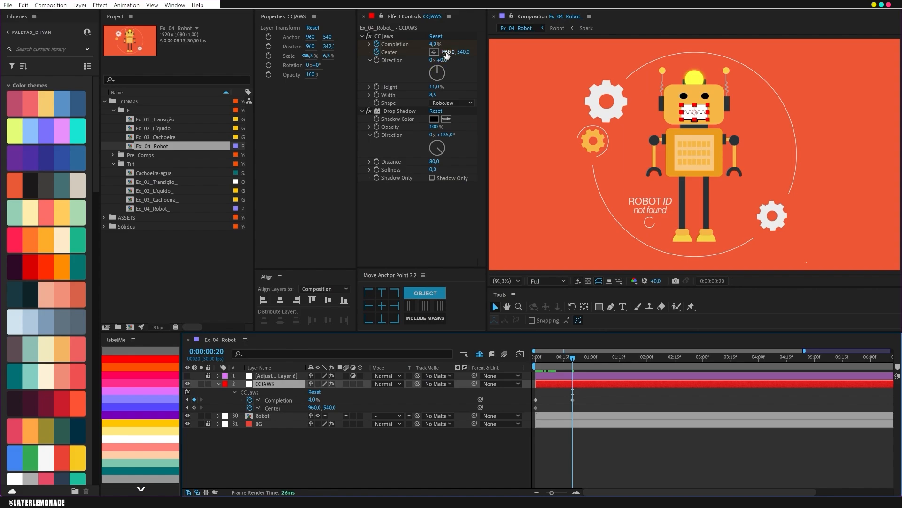
drag(446, 51, 476, 52)
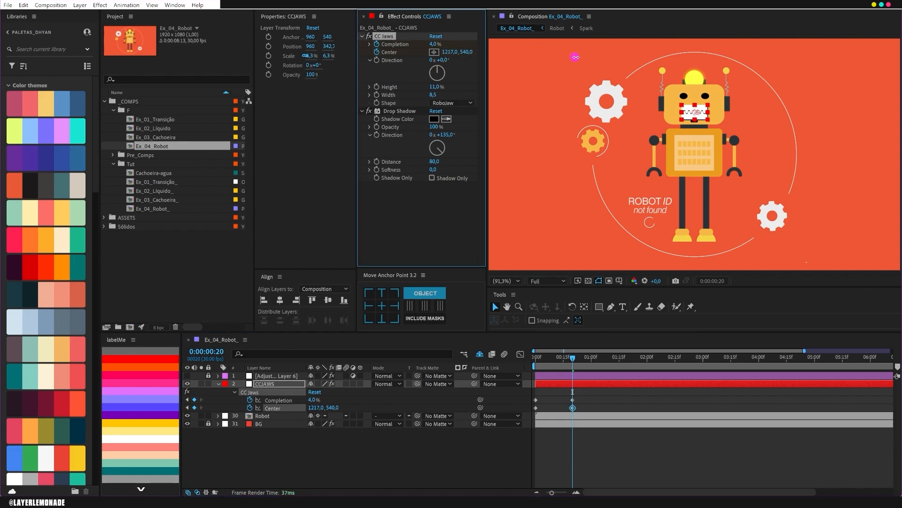
Set the CC Jaws Center at frame 20 to 1290, 540 and copy the first Completion keyframe to 0:00:01:10
drag(604, 58, 605, 59)
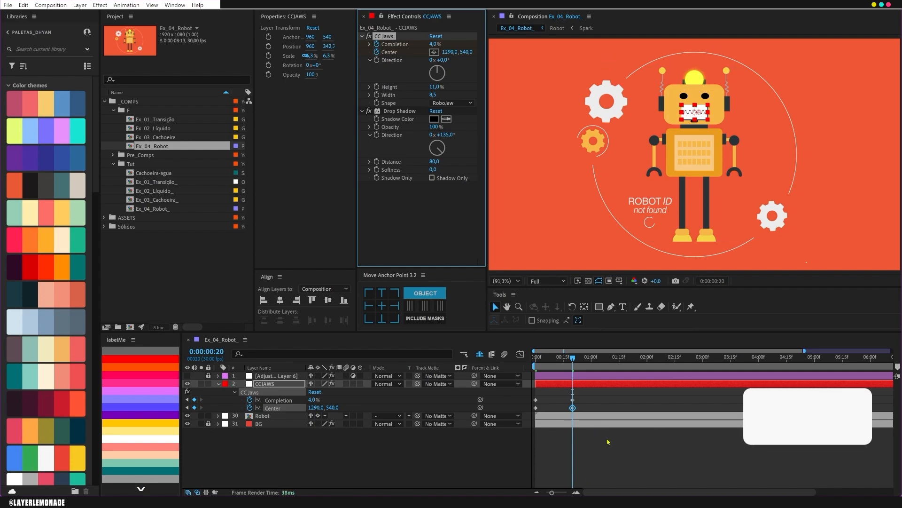
key(ctrl+shift+Right)
key(ctrl+shift+Right)
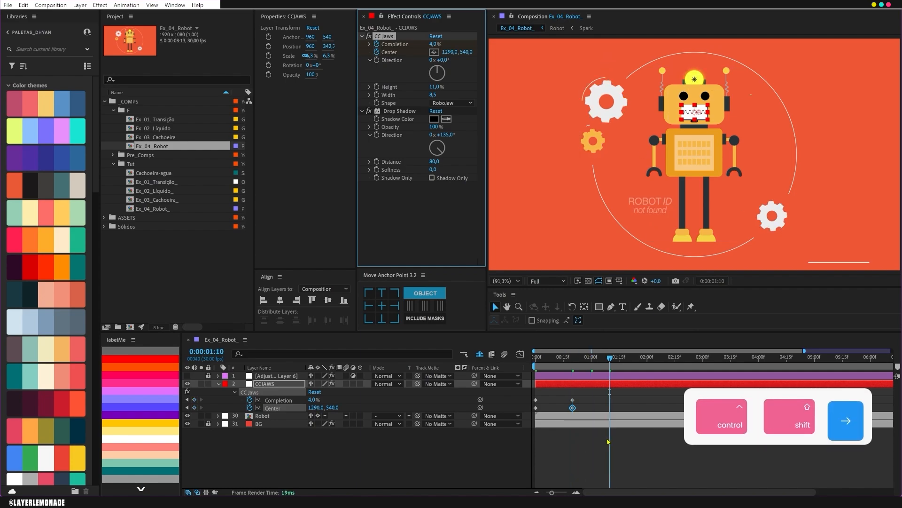
click(536, 400)
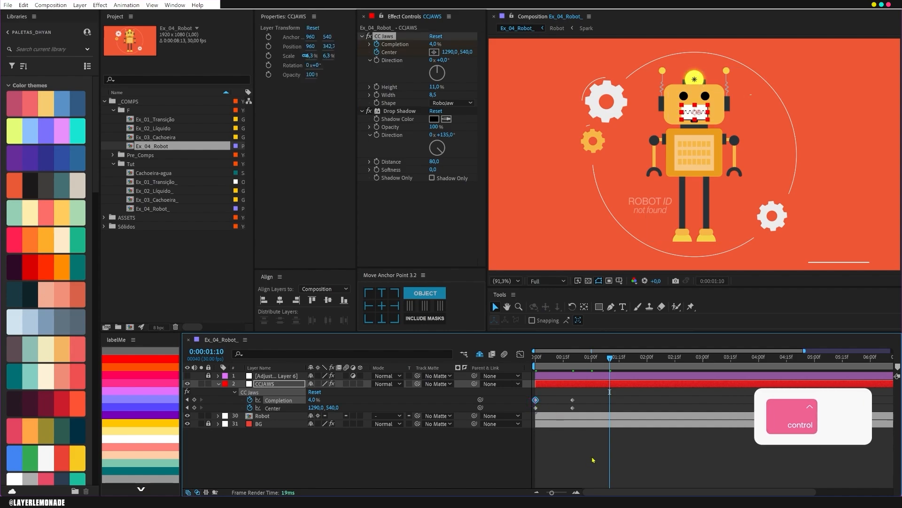
key(ctrl+c)
key(ctrl+v)
key(ctrl+v)
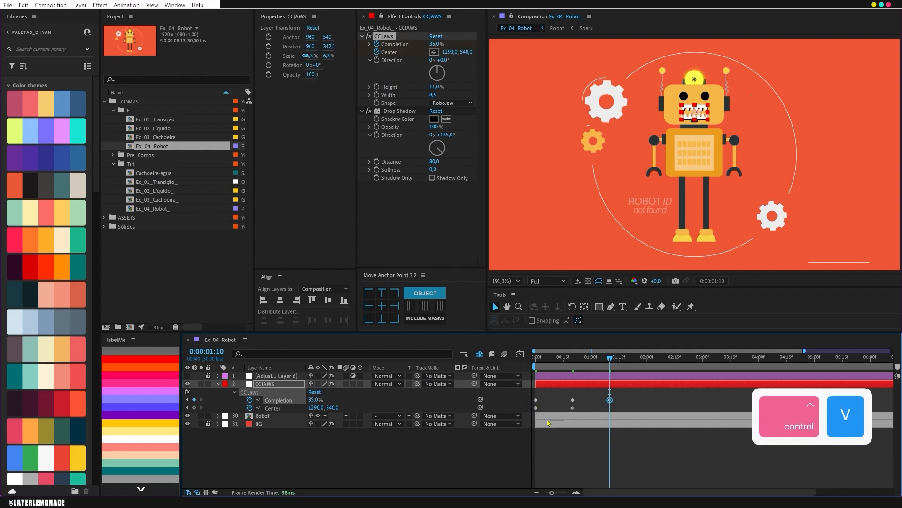
Copy the first CC Jaws Center keyframe to 0:00:01:10
click(536, 407)
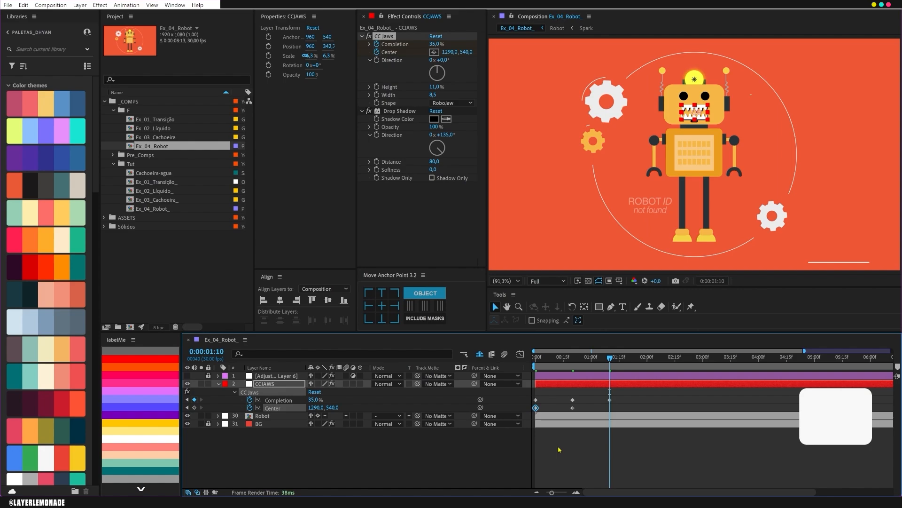
key(ctrl+c)
key(ctrl+v)
key(ctrl+v)
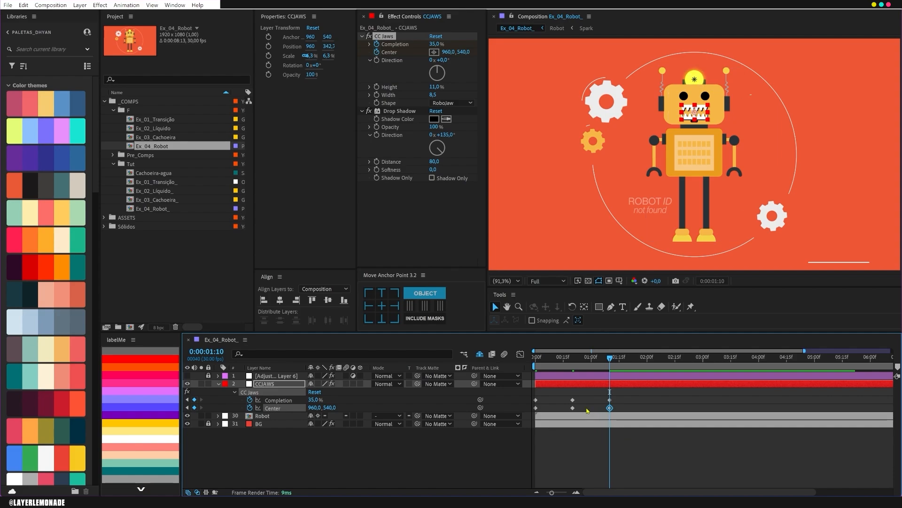
Apply Easy Ease to the middle Completion and Center keyframes and reshape their outgoing speed curves to peak near the last keyframes
mouse_move(583, 400)
mouse_down()
mouse_move(564, 410)
mouse_move(576, 404)
mouse_move(581, 414)
mouse_up()
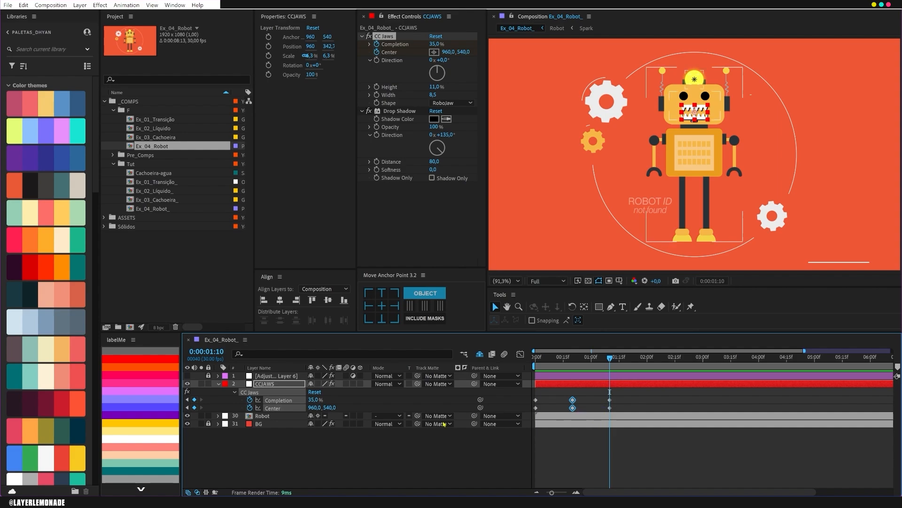
key(F9)
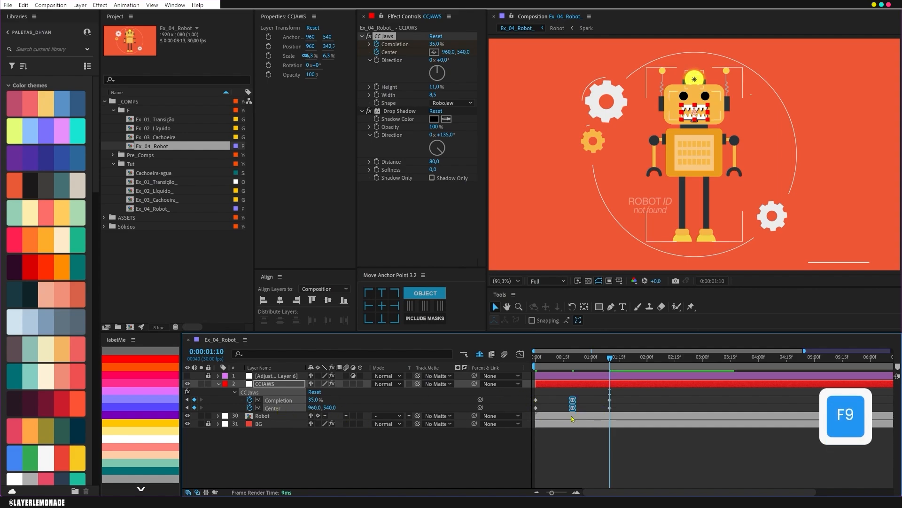
key(shift+F3)
click(567, 458)
drag(564, 458, 590, 461)
key(ctrl+z)
drag(591, 462, 657, 465)
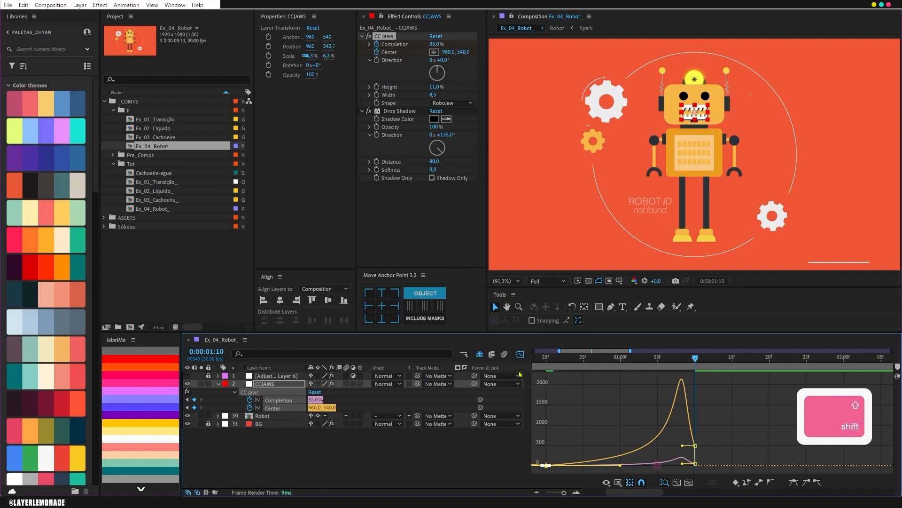
click(520, 353)
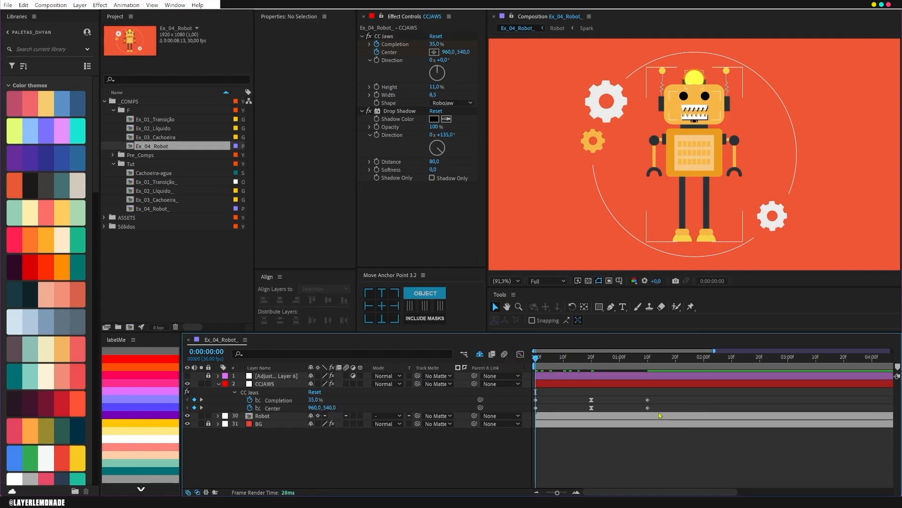
Compress all CC Jaws keyframes proportionally so the last pair lands on frame 20, and preview the timing
drag(661, 412, 527, 390)
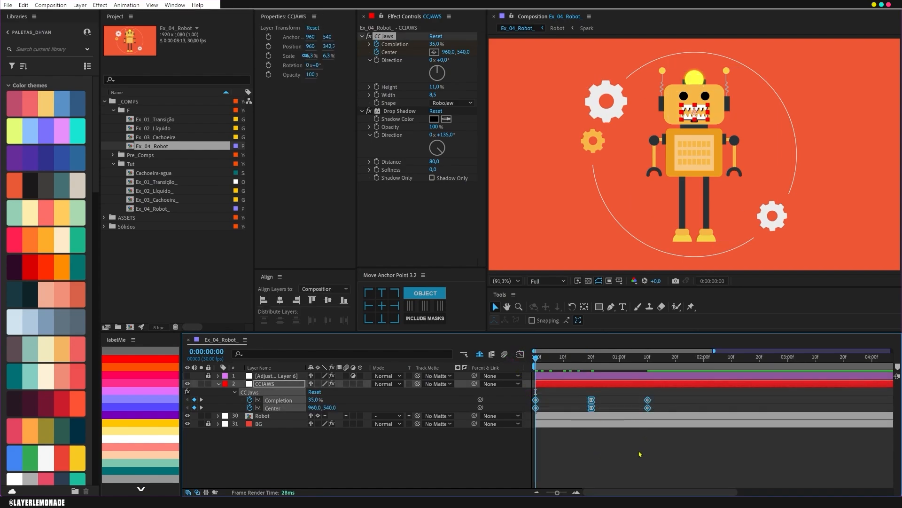
drag(650, 410, 591, 413)
key(space)
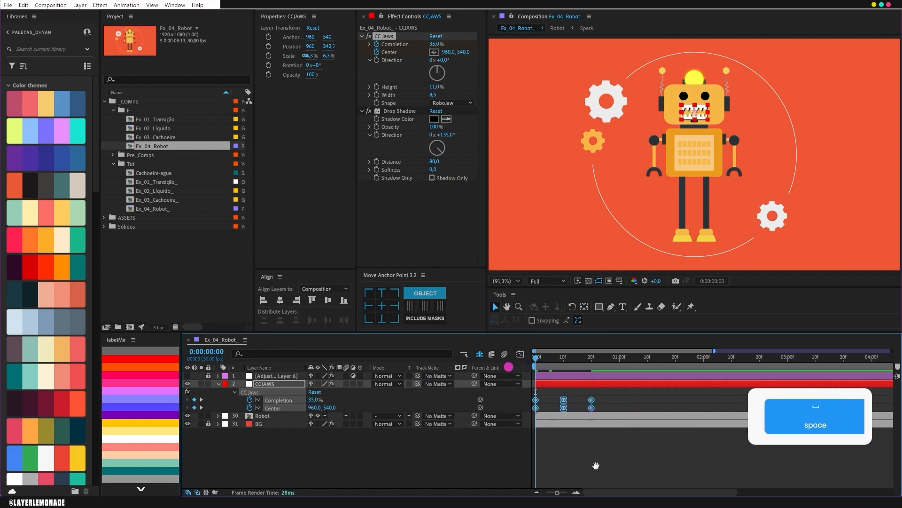
click(635, 449)
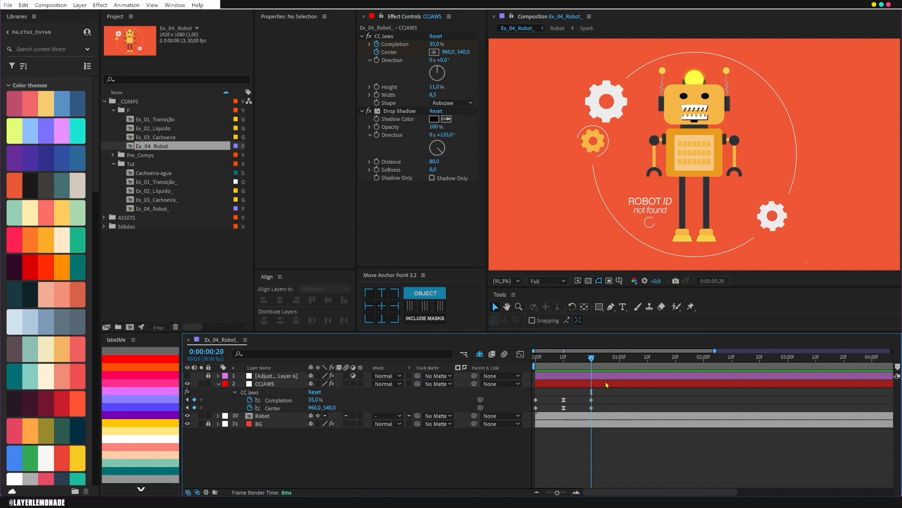
Add hold keyframes for Completion at 35% and Center at 960, 540 on frame 23
key(ctrl+Right)
key(ctrl+Right)
key(ctrl+Right)
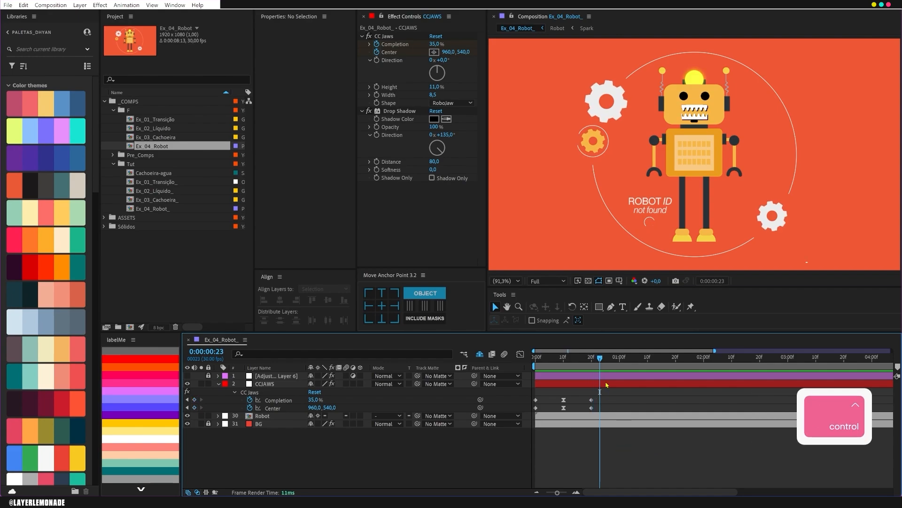
click(194, 399)
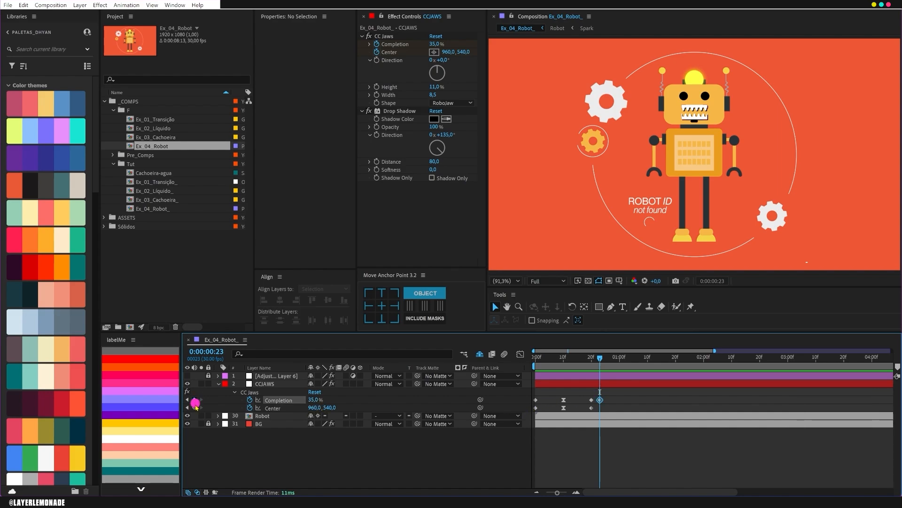
click(194, 408)
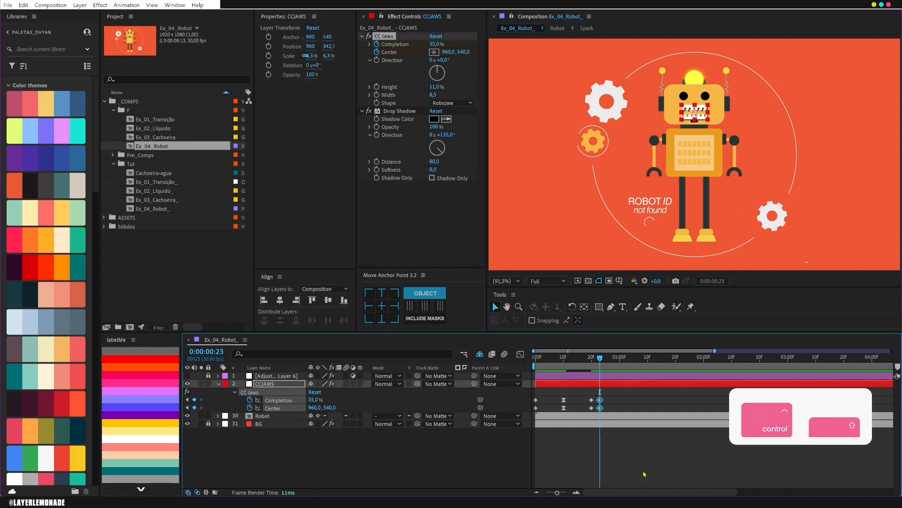
Copy the eased frame-10 Completion keyframe to 0:00:01:03 and set the Center there to 714, 540
key(ctrl+shift+Right)
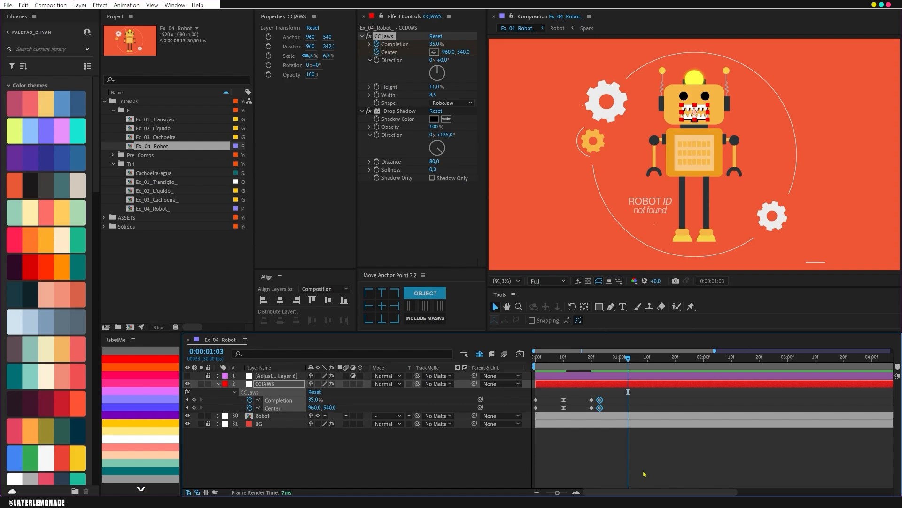
click(555, 401)
click(563, 400)
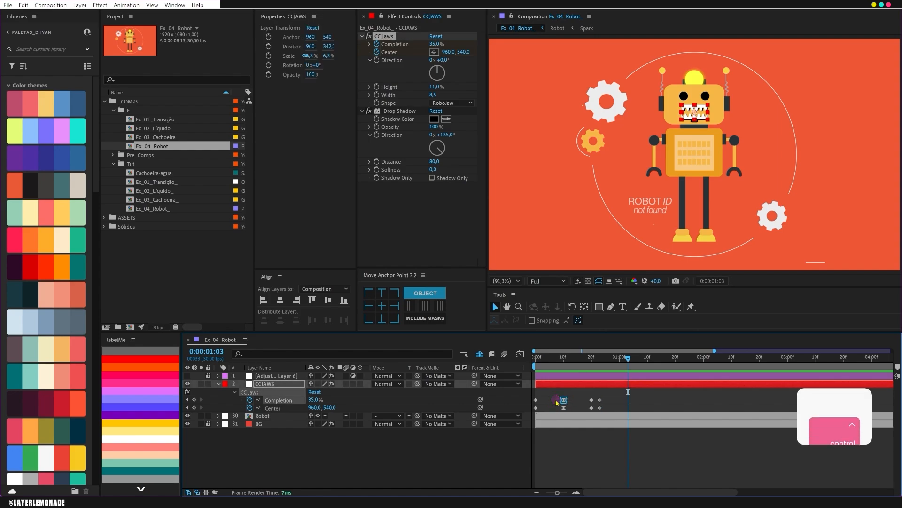
key(ctrl+c)
key(ctrl+v)
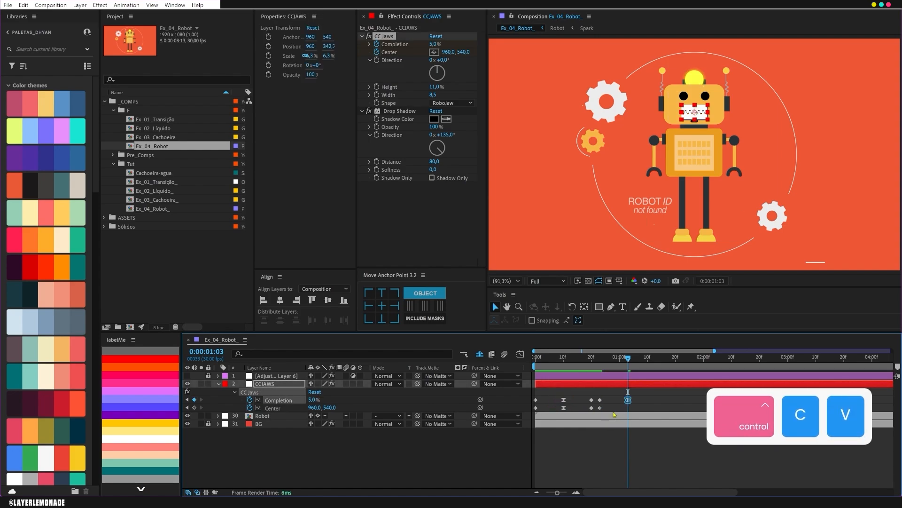
click(281, 408)
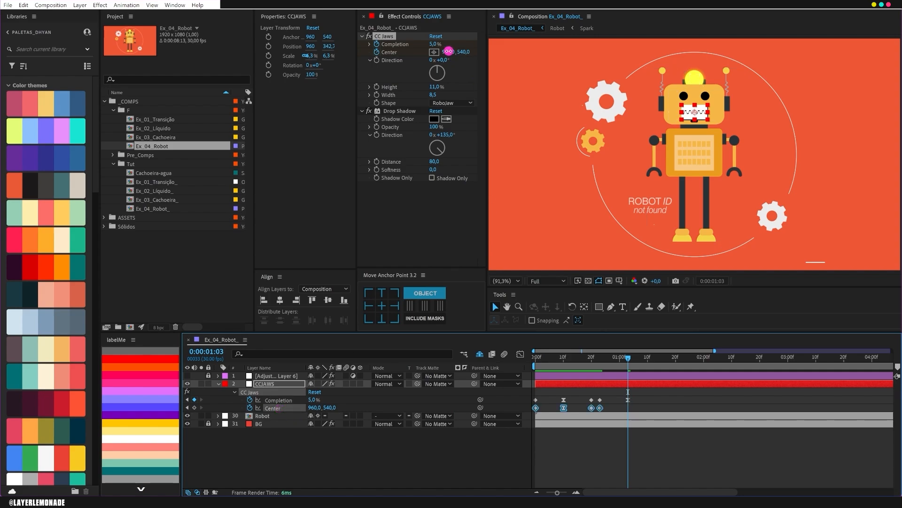
drag(449, 52, 357, 58)
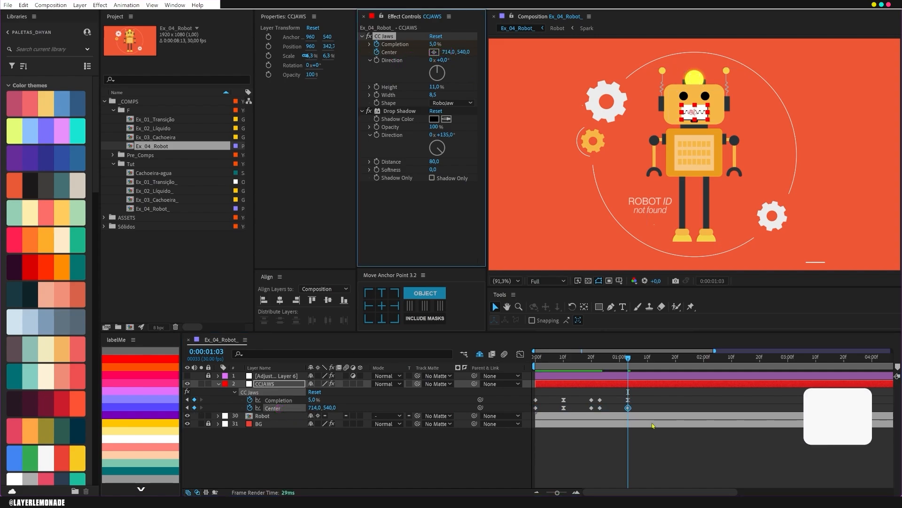
Copy the frame-23 Completion and Center keyframes to 0:00:01:13
key(ctrl+shift+Right)
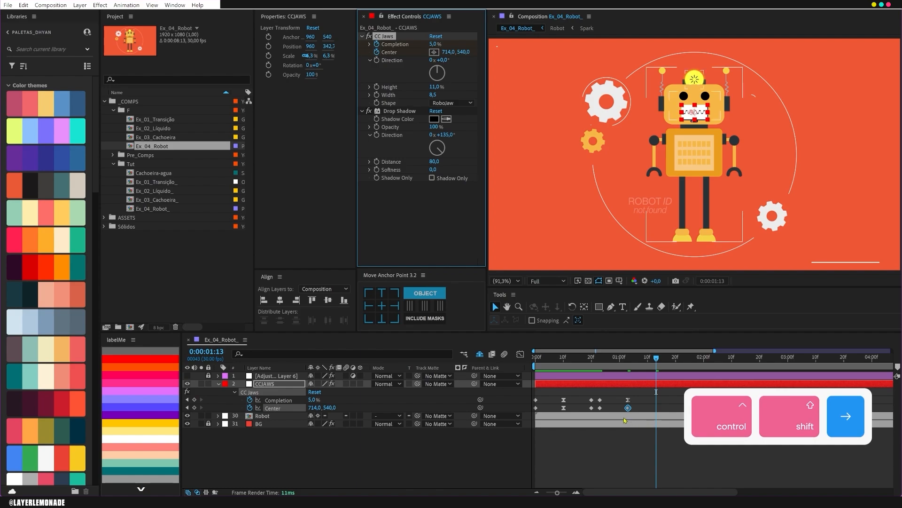
click(601, 400)
key(ctrl+c)
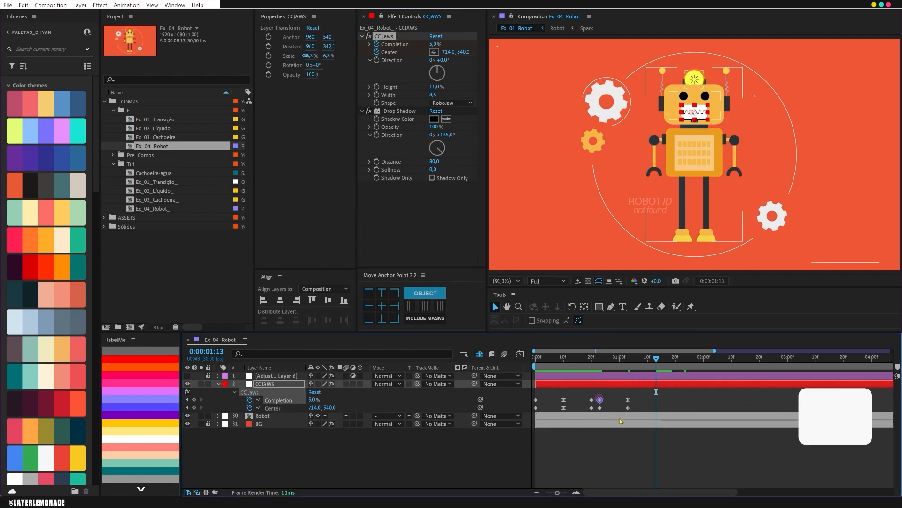
key(ctrl+v)
click(600, 408)
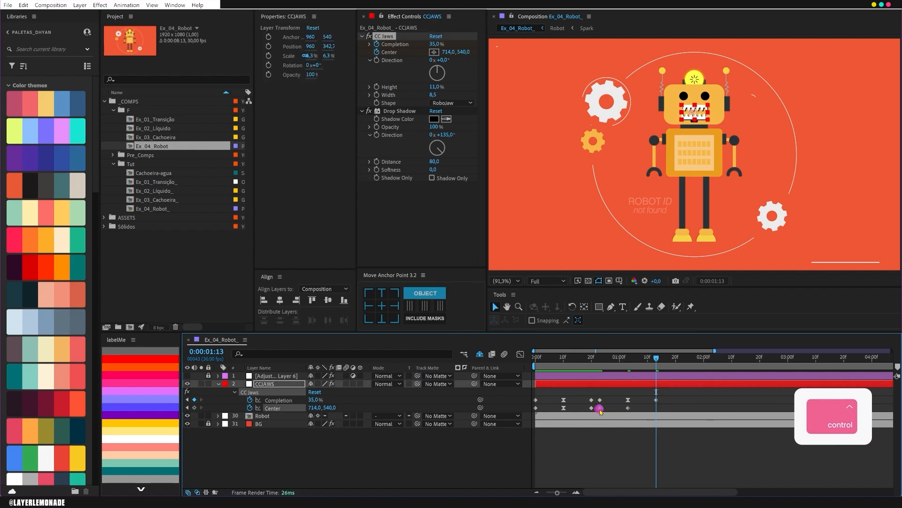
key(ctrl+c)
key(ctrl+v)
Easy Ease the Completion and Center keyframes at 0:00:01:03 with reshaped speed curves, and preview the animation from the start
drag(640, 411, 623, 399)
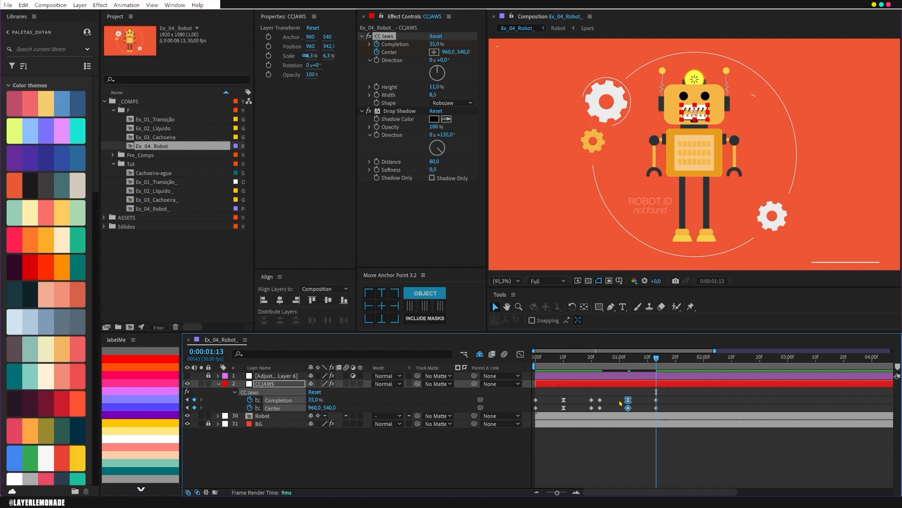
key(F9)
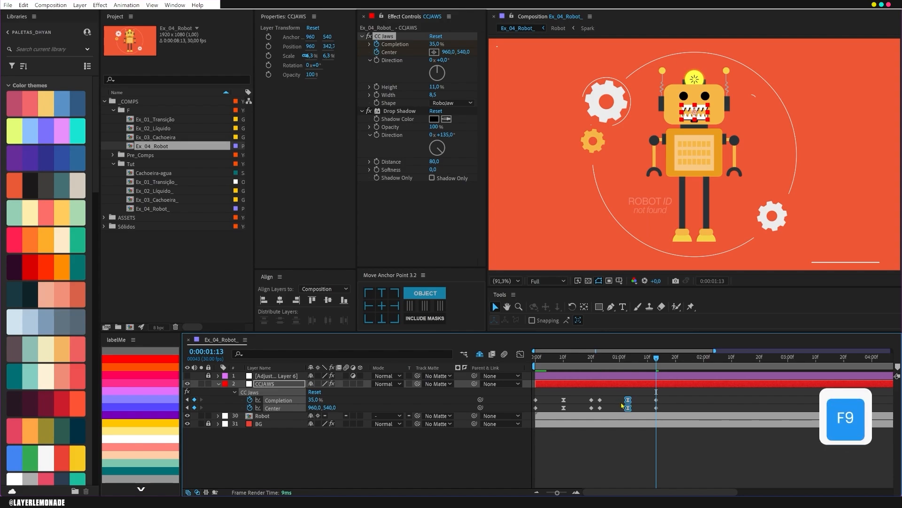
key(shift+F3)
drag(622, 464, 670, 457)
click(521, 354)
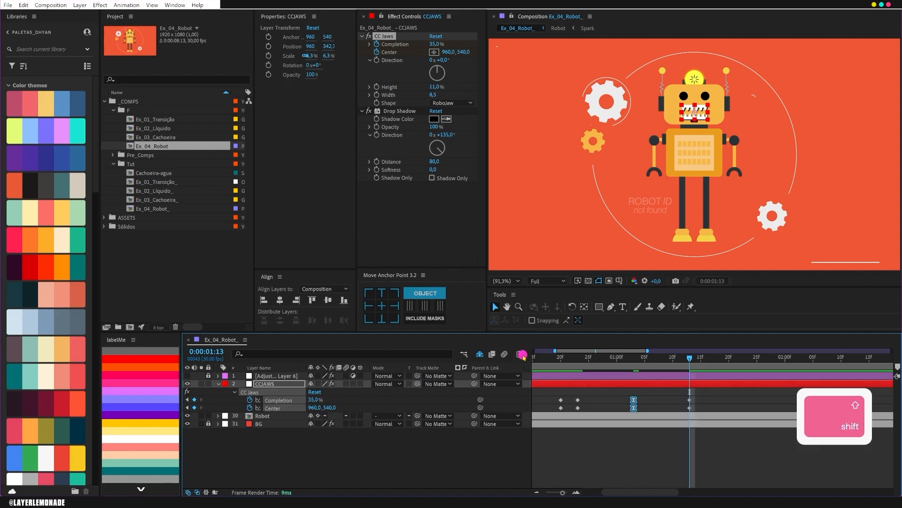
scroll(592, 391, down, 5)
drag(548, 365, 527, 367)
key(space)
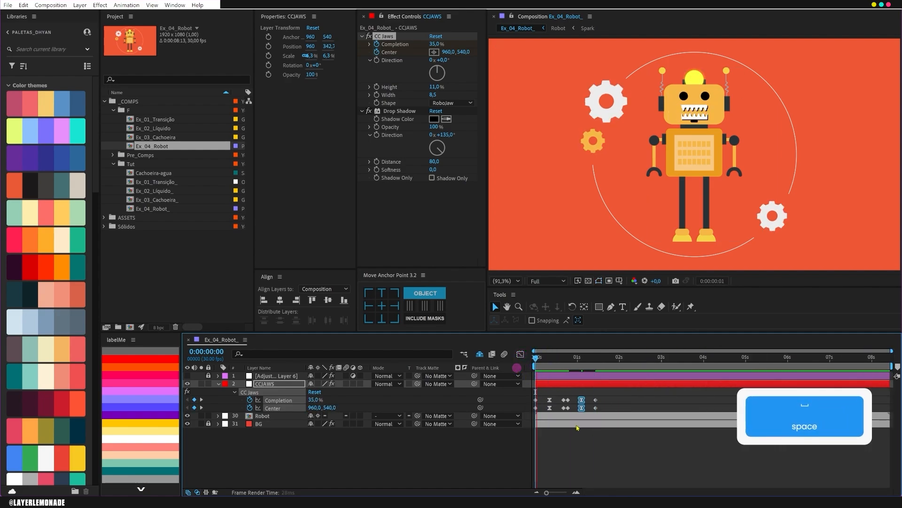
key(space)
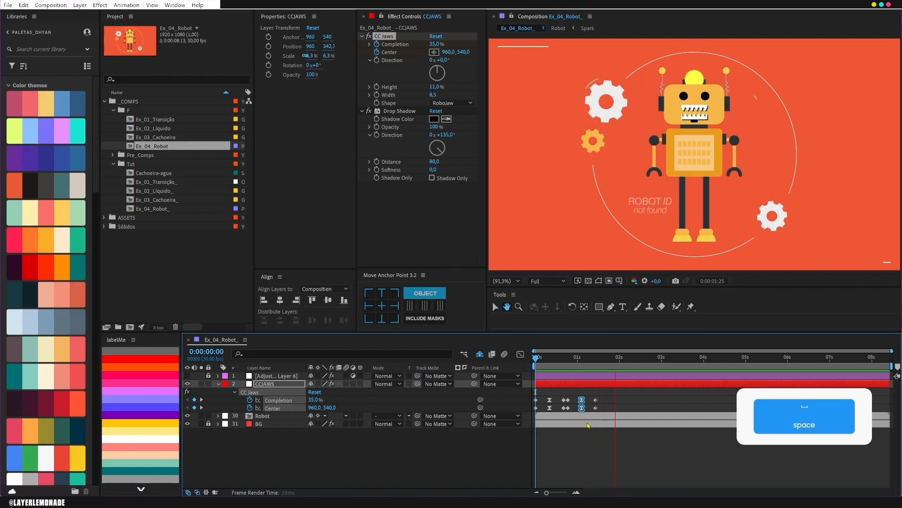
drag(573, 365, 533, 364)
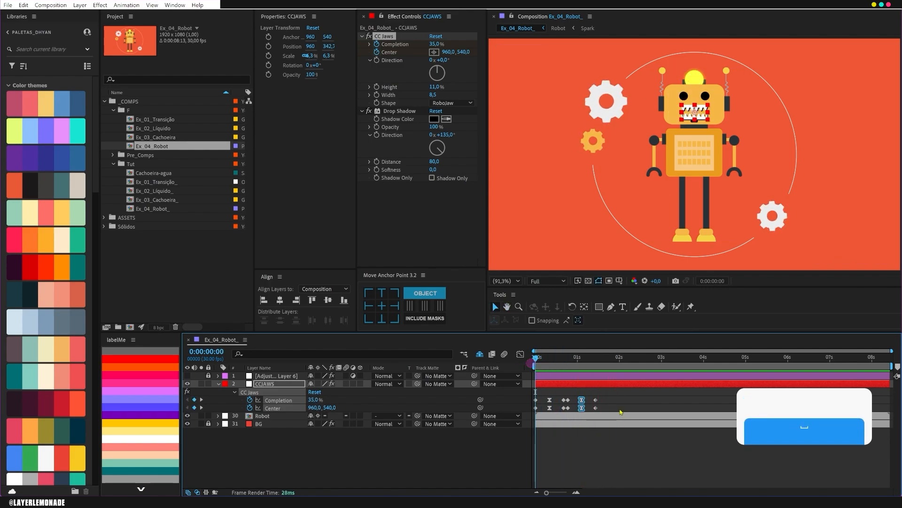
Compress all CC Jaws keyframes proportionally so the last pair falls at about one second, previewing the faster mouth movement
mouse_move(609, 409)
mouse_down()
mouse_move(545, 411)
mouse_move(533, 401)
mouse_up()
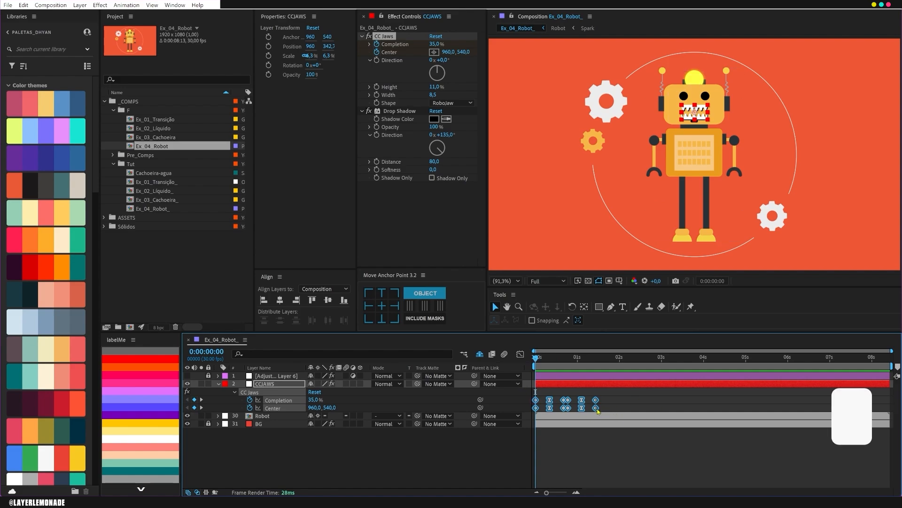
drag(596, 408, 589, 410)
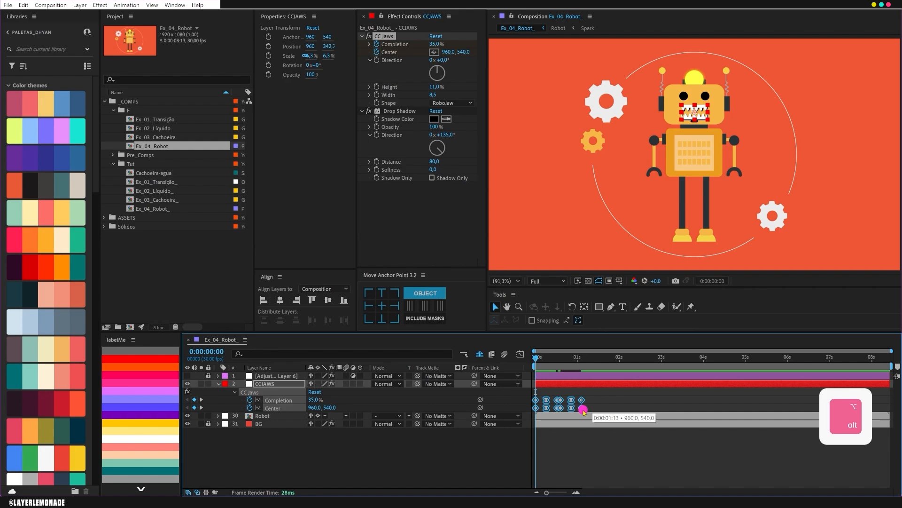
drag(583, 412, 582, 409)
key(space)
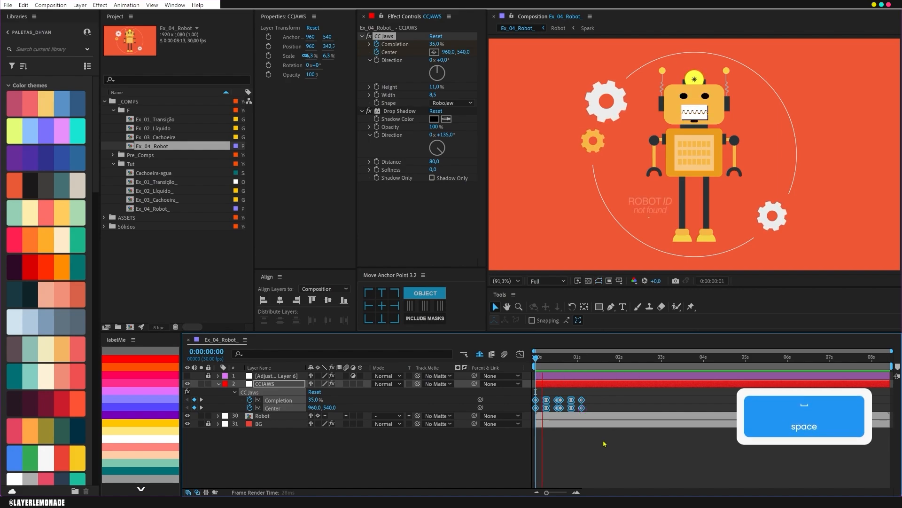
key(space)
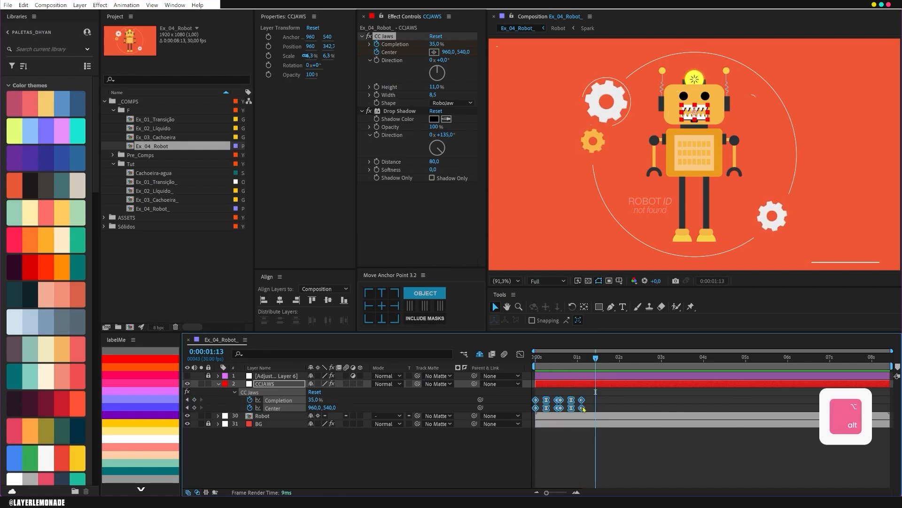
drag(582, 407, 577, 410)
key(space)
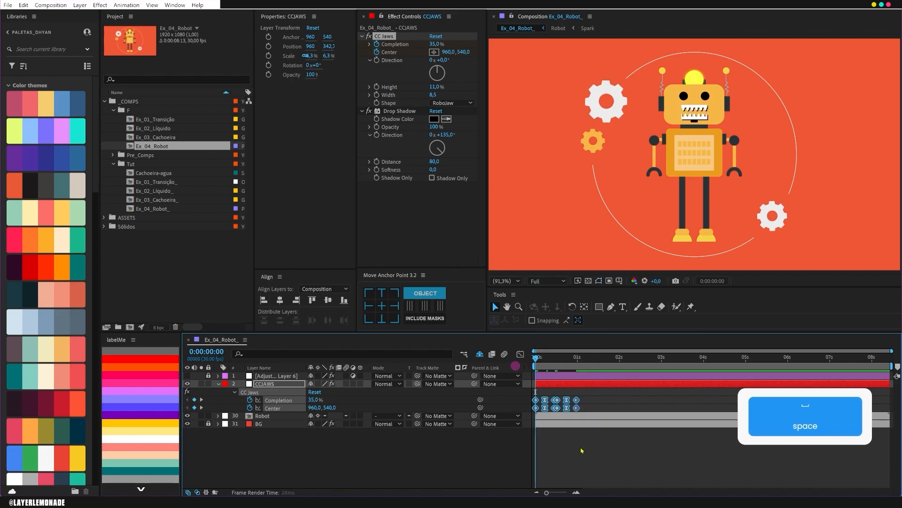
Compress all CC Jaws Completion and Center keyframes so the last pair falls at 0:00:00:29, and preview the result
key(space)
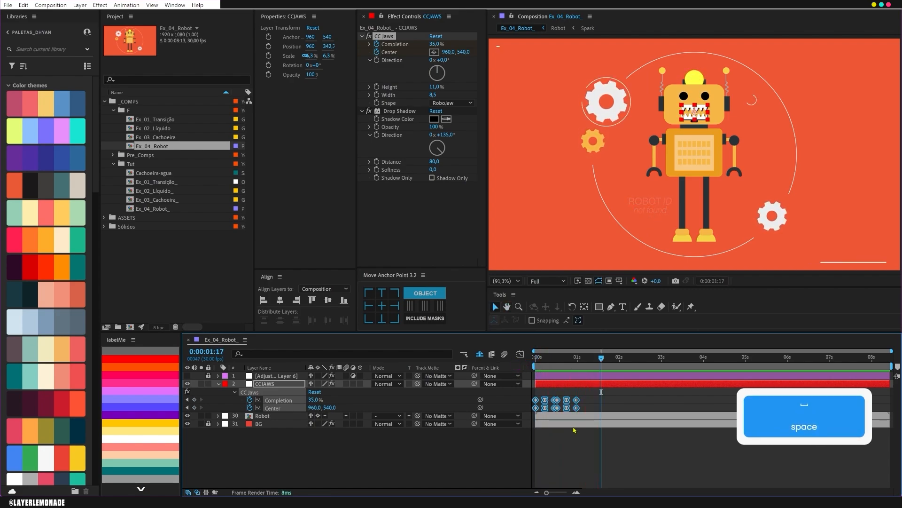
drag(578, 408, 573, 408)
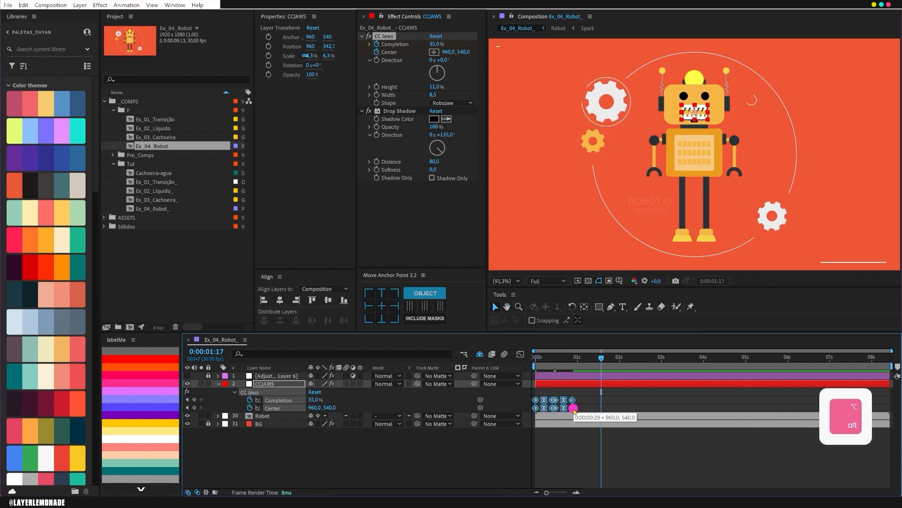
key(space)
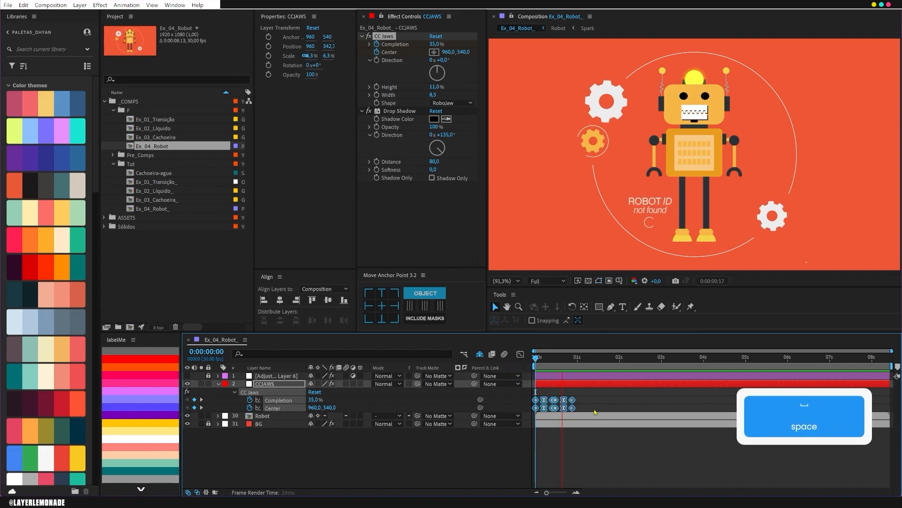
alt+scroll(573, 442, up, 3)
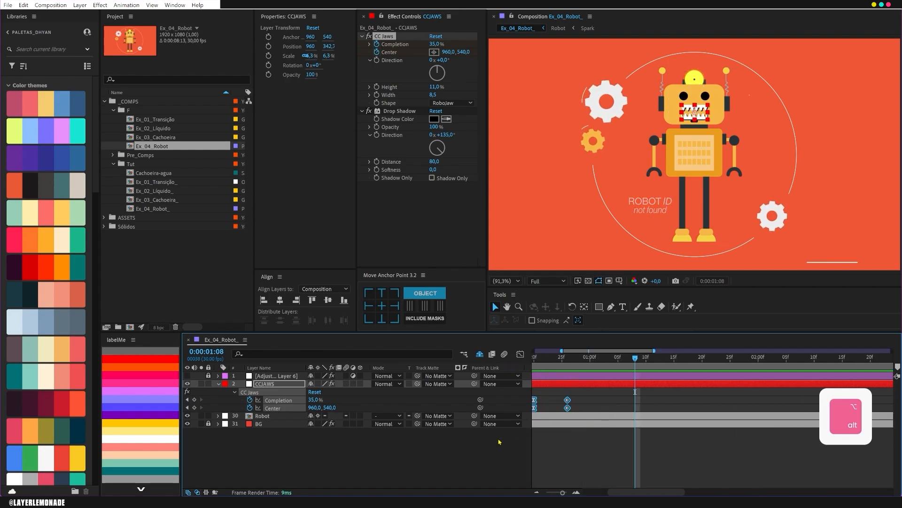
Draw a rectangular mask around the central teeth on the CCJAWS layer and shift its left edge slightly outward
click(283, 384)
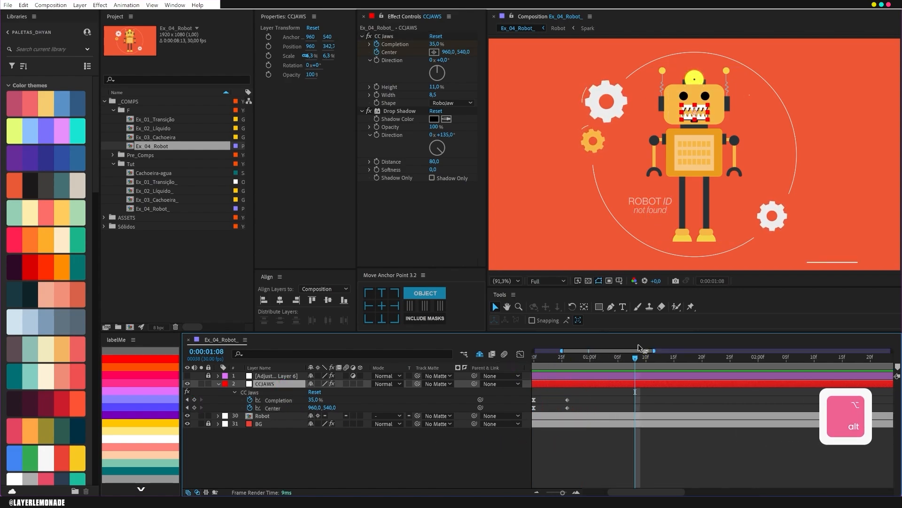
click(599, 308)
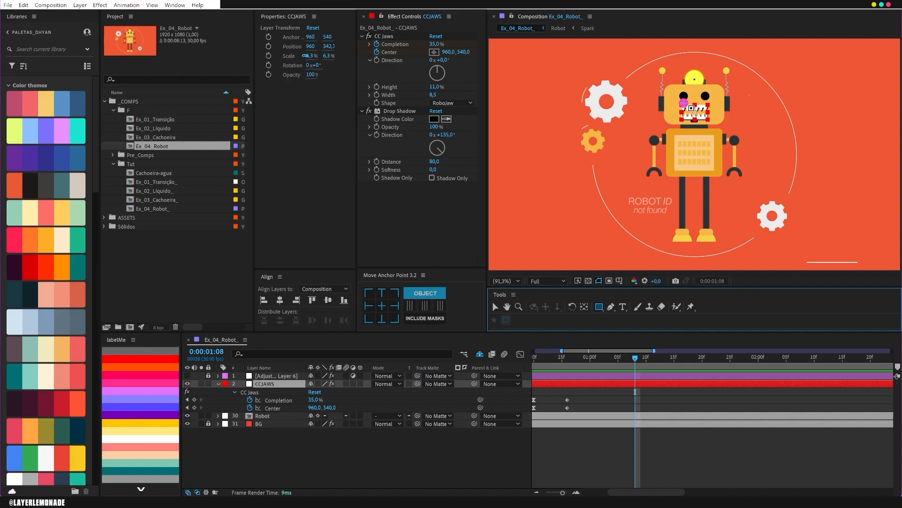
drag(684, 102, 695, 119)
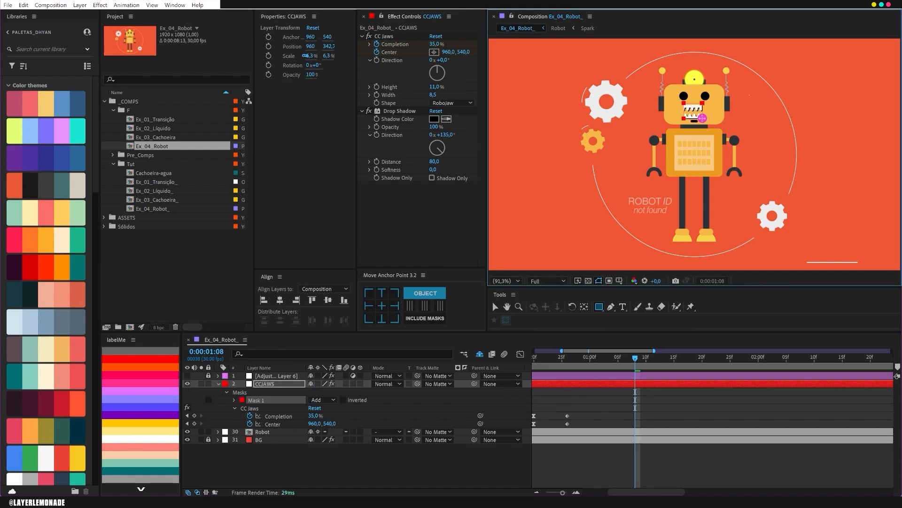
key(shift)
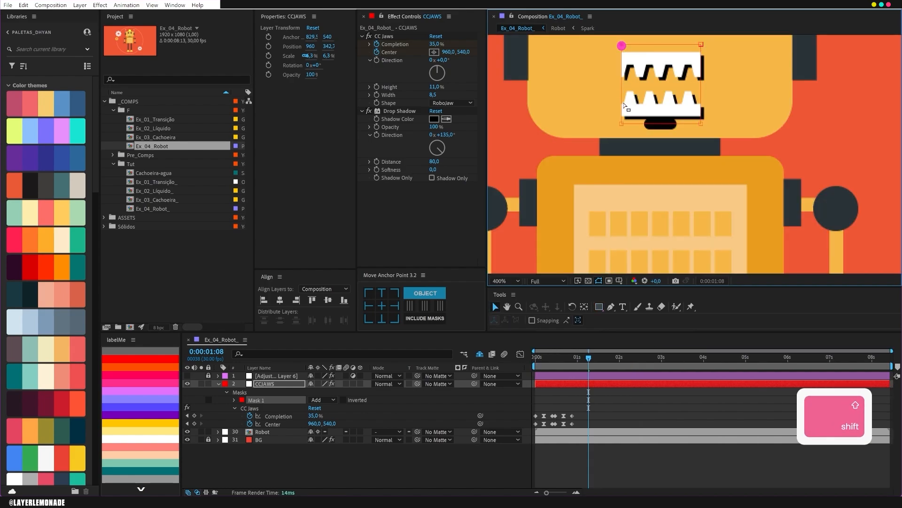
shift+click(621, 124)
drag(622, 124, 619, 124)
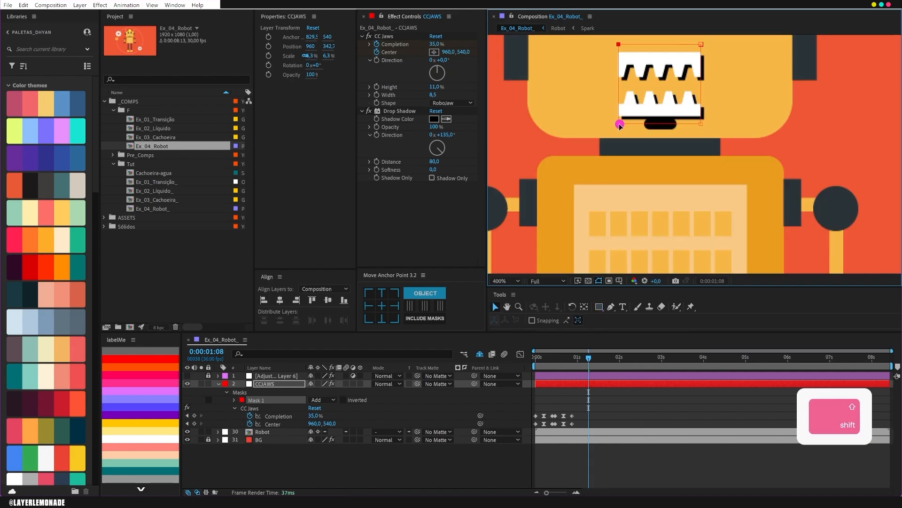
Center the masked CCJAWS layer horizontally in the composition, move its anchor point to its middle, and preview from the start
click(507, 281)
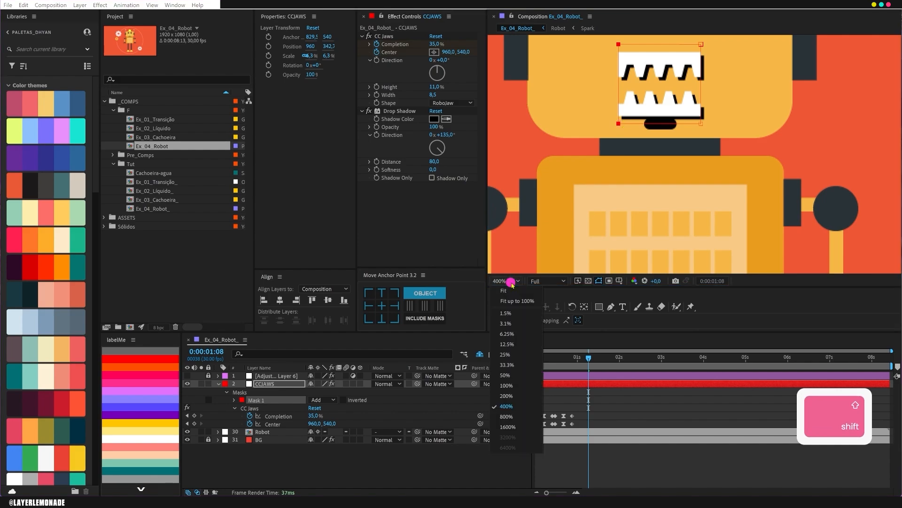
click(515, 298)
click(276, 389)
click(280, 300)
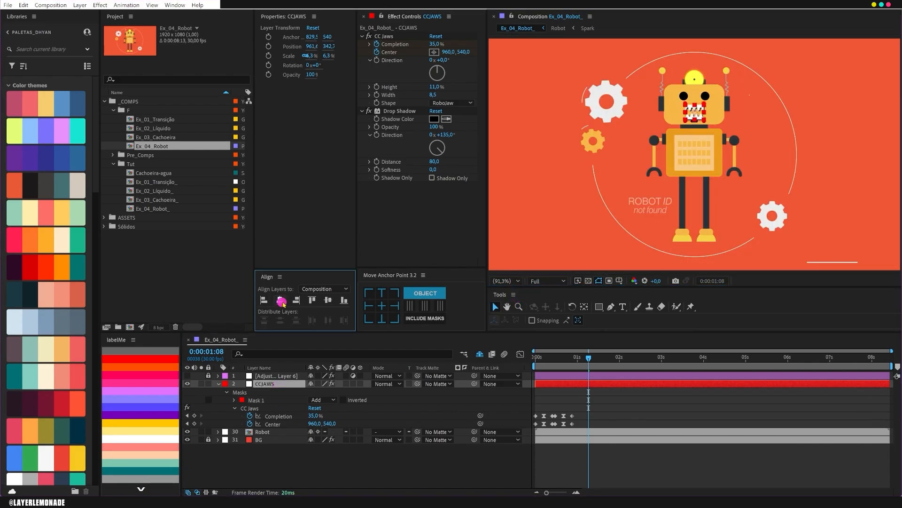
click(382, 306)
click(536, 357)
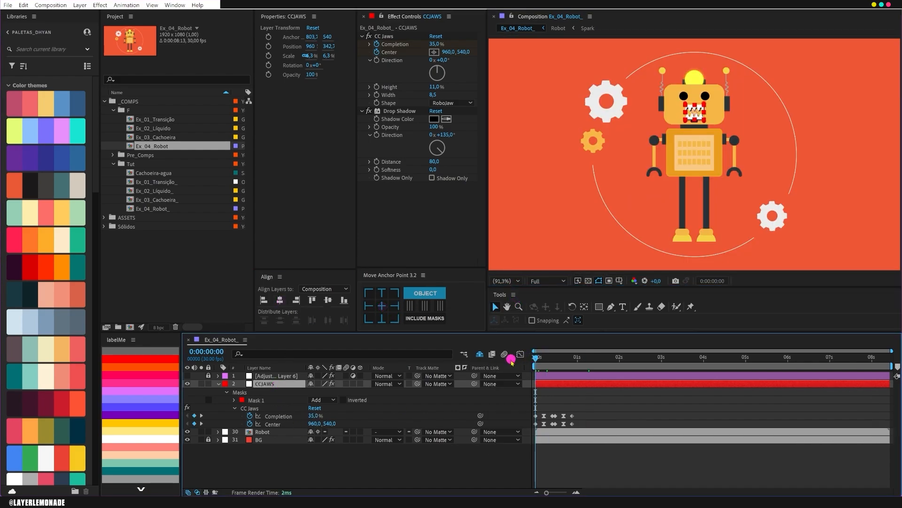
key(space)
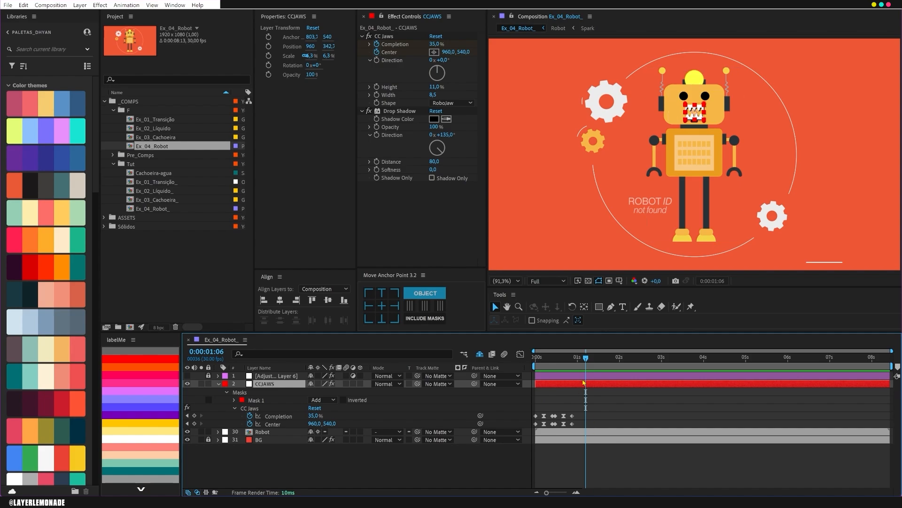
Add a Completion keyframe at 0:00:01:09 and set Completion to 8% at 0:00:01:29
drag(587, 360, 590, 358)
click(194, 416)
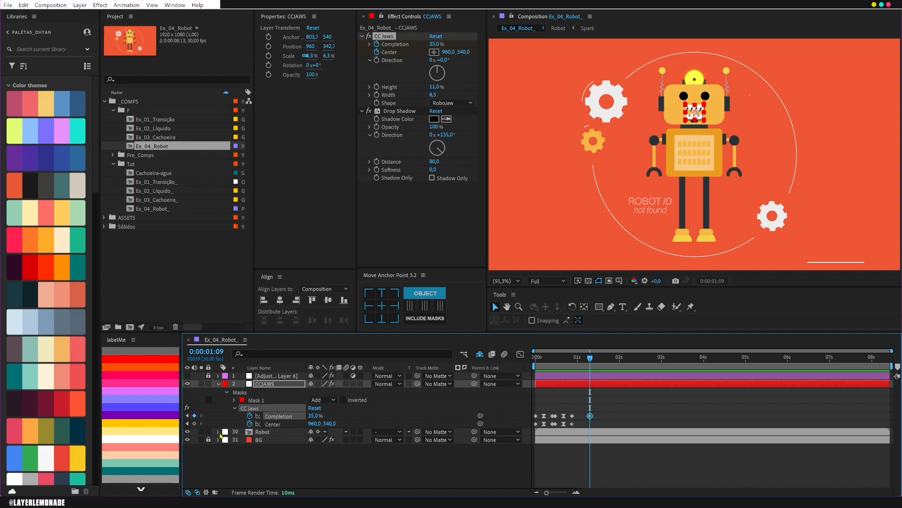
key(ctrl+shift+Right)
key(ctrl+shift+Right)
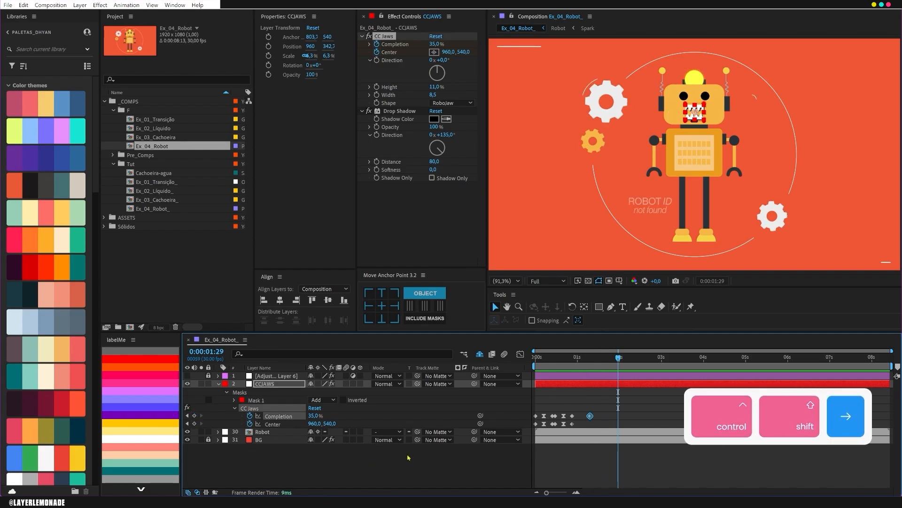
drag(313, 416, 316, 414)
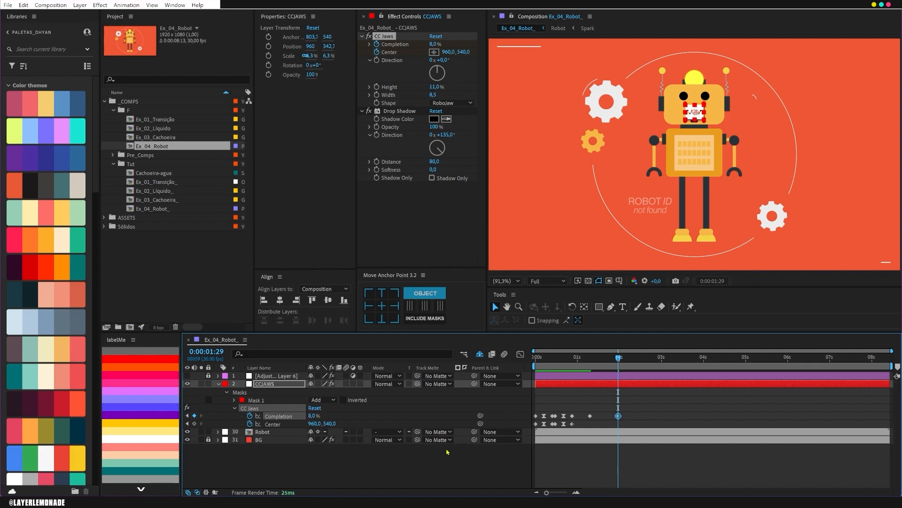
Add a Completion keyframe at 0:00:02:09 that holds the 8% value
click(361, 477)
key(ctrl+shift+Right)
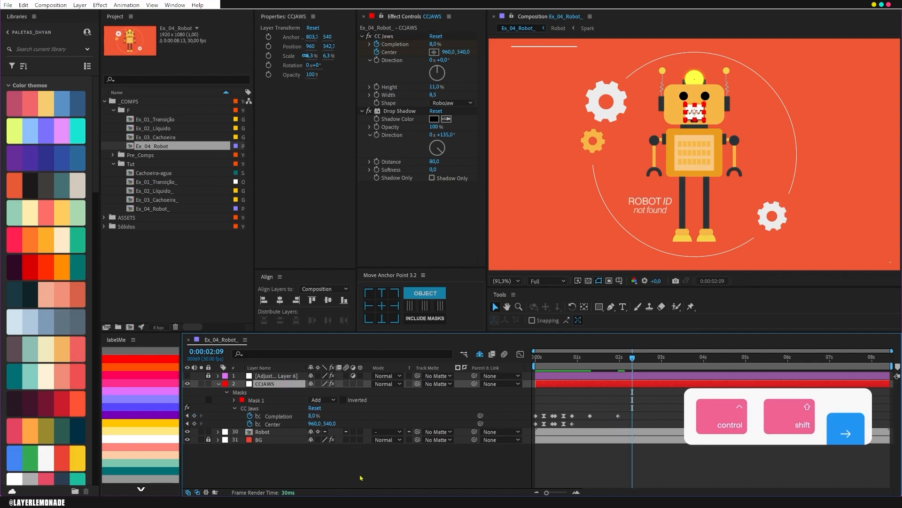
click(194, 416)
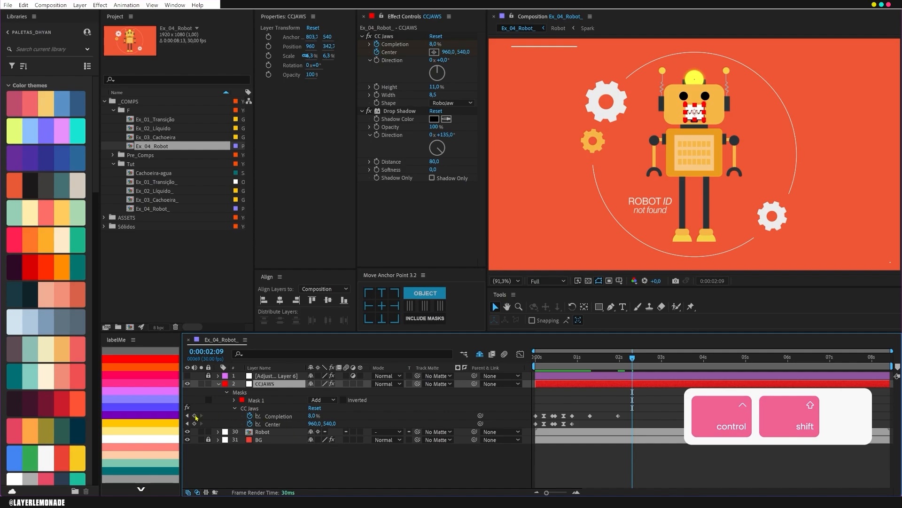
Copy the Completion keyframe at 0:00:01:09 to 0:00:02:29
key(ctrl+shift+Right)
key(ctrl+shift+Right)
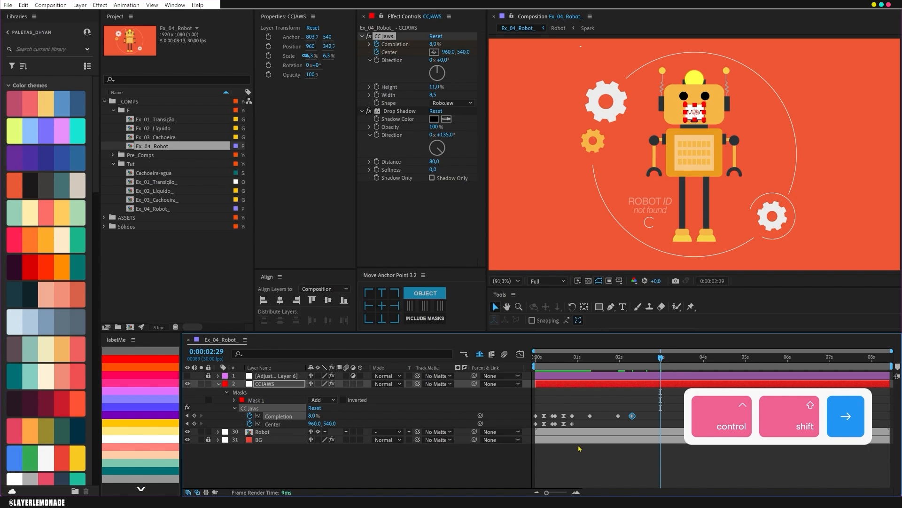
click(590, 416)
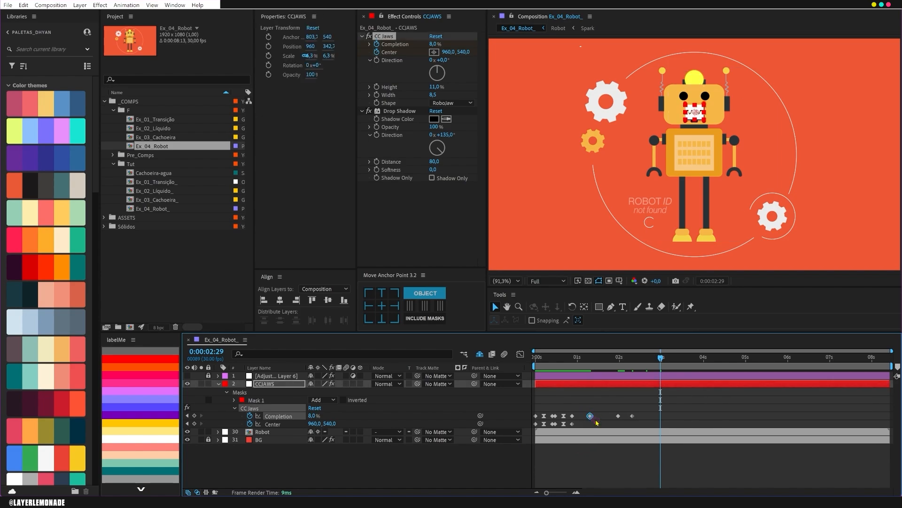
key(ctrl+c)
key(ctrl+v)
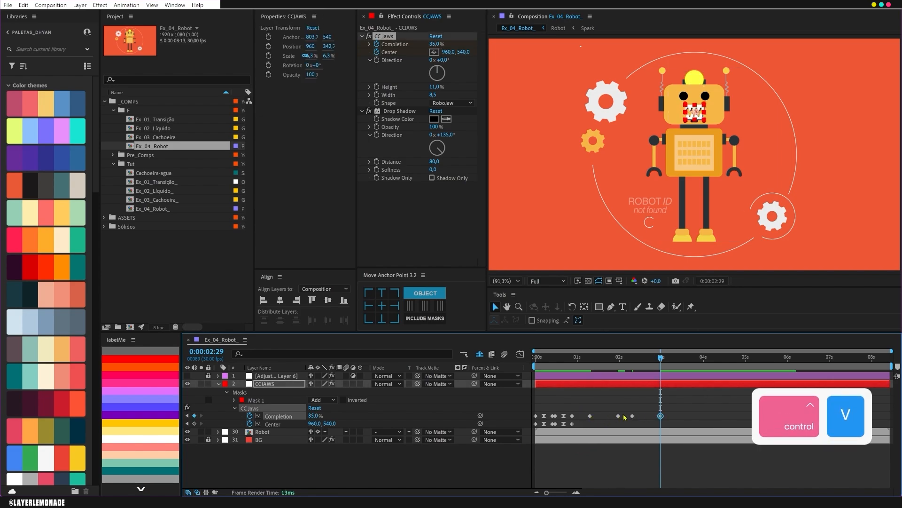
Easy Ease the four Completion keyframes from 0:00:01:09 to 0:00:02:29, reshape their speed curves, and preview from the start
drag(672, 423, 588, 409)
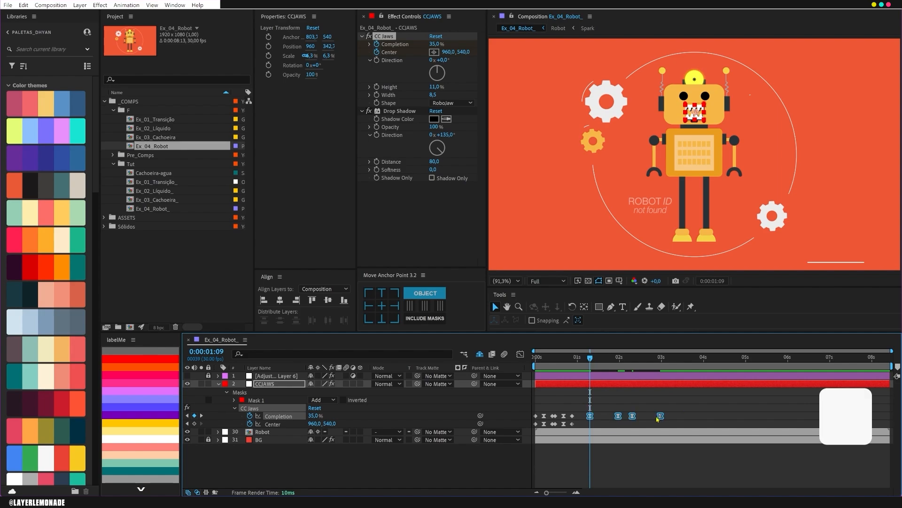
key(shift+F3)
scroll(613, 417, up, 2)
drag(718, 430, 596, 422)
key(shift+F3)
click(581, 362)
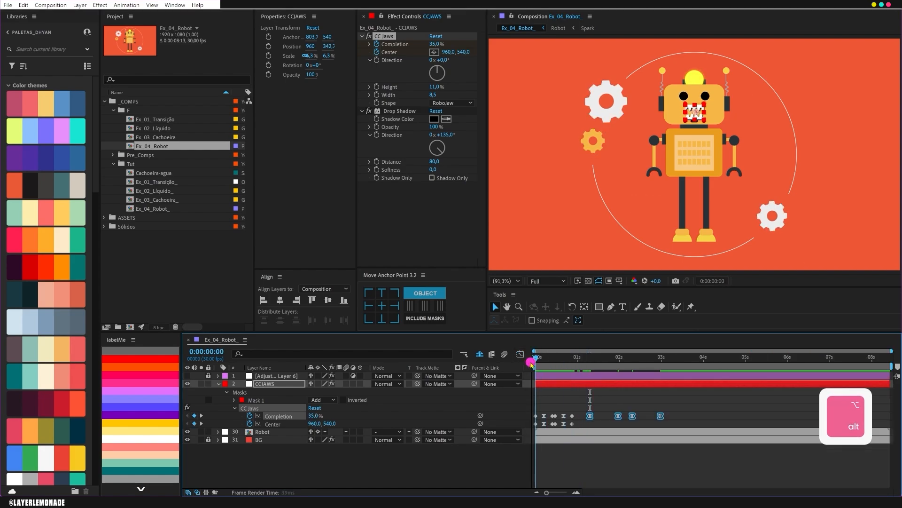
key(space)
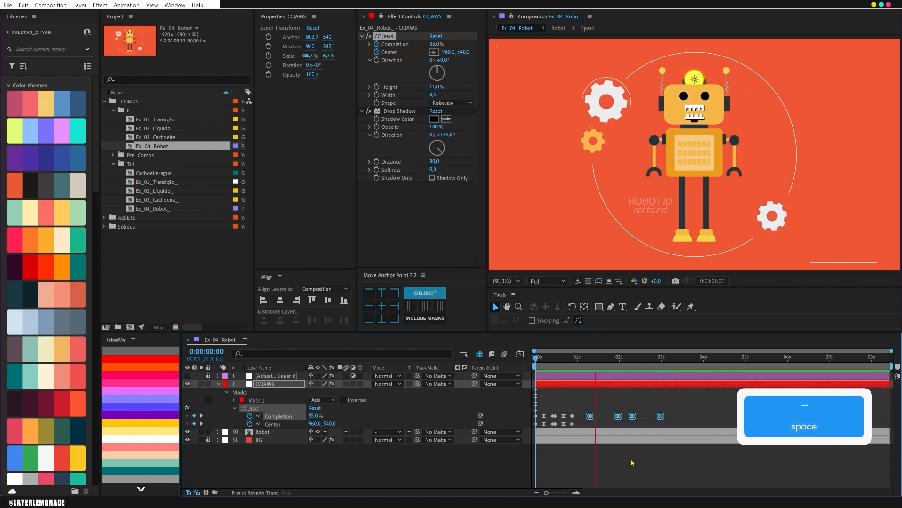
key(space)
Move the last two Completion keyframes about seven frames later to lengthen the closed-mouth hold, and preview from the start
click(639, 417)
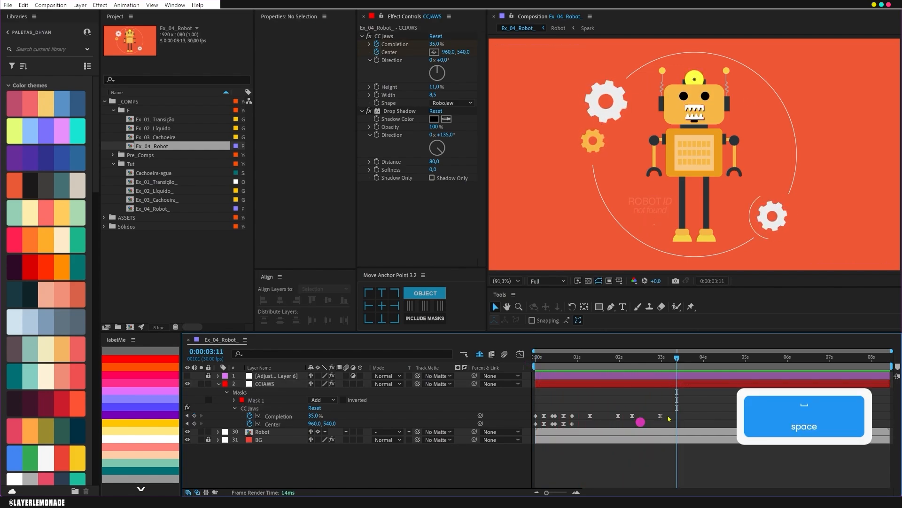
drag(672, 419, 630, 415)
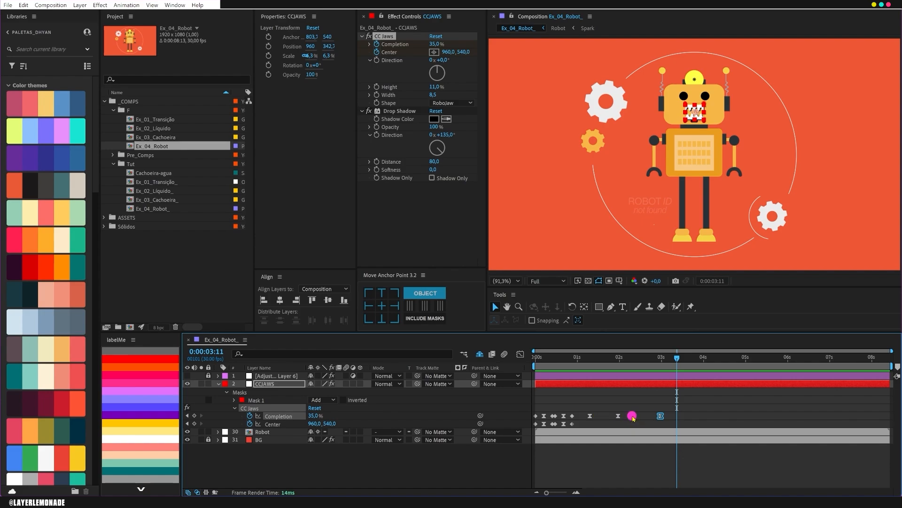
drag(632, 418, 642, 417)
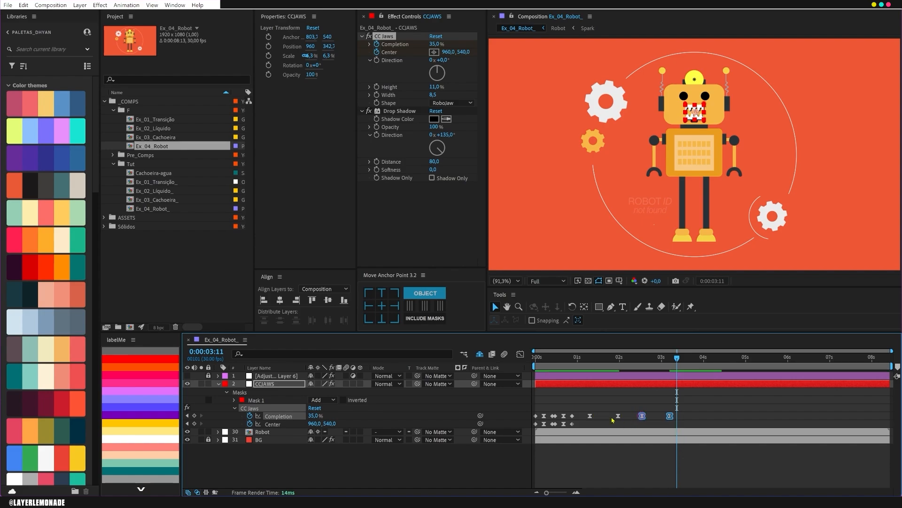
click(573, 359)
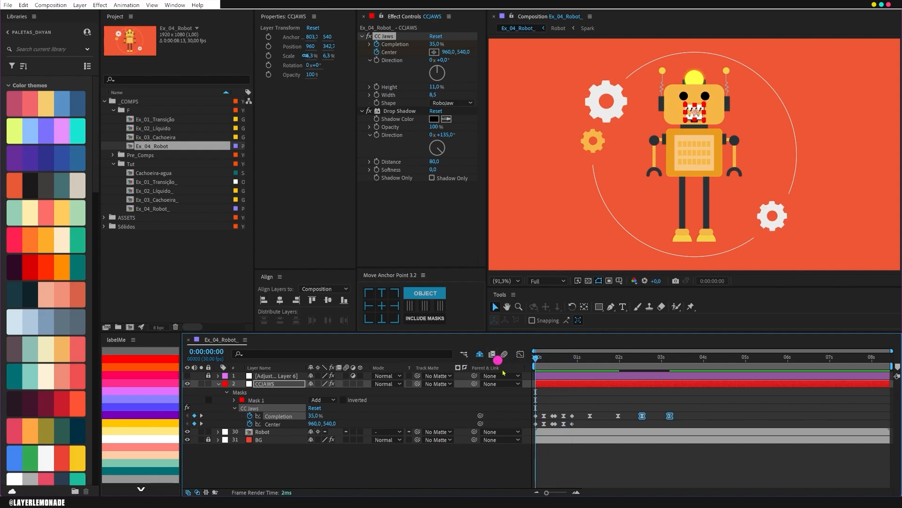
key(space)
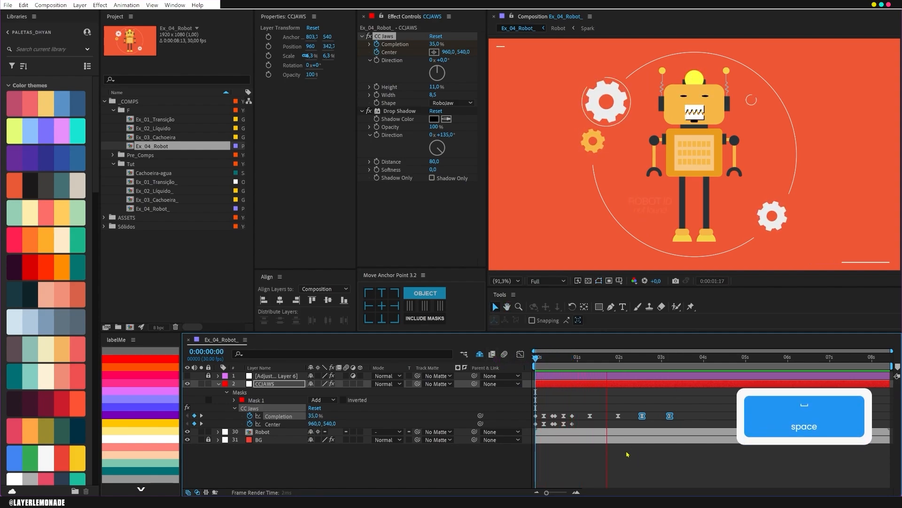
key(space)
Reshape the speed curves of the last four Completion keyframes in the Graph Editor and preview the mouth movement
drag(677, 412, 588, 419)
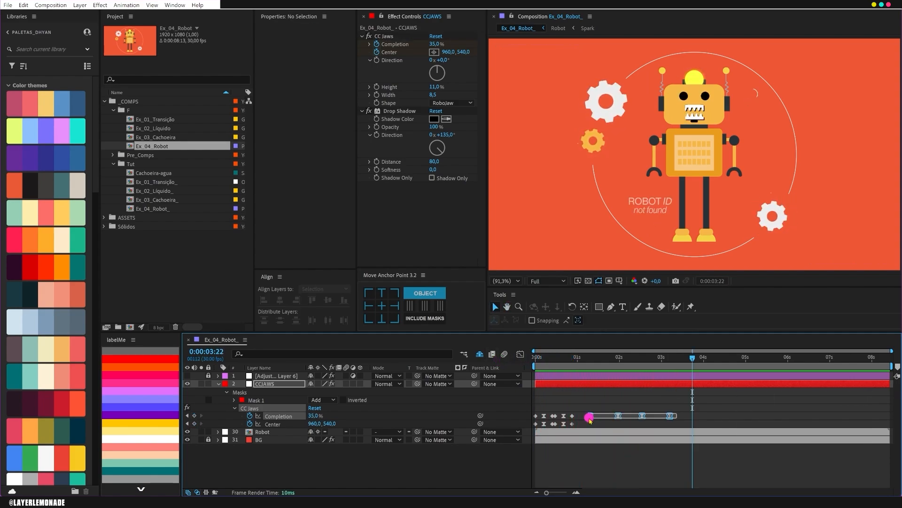
key(shift+F3)
scroll(611, 453, up, 3)
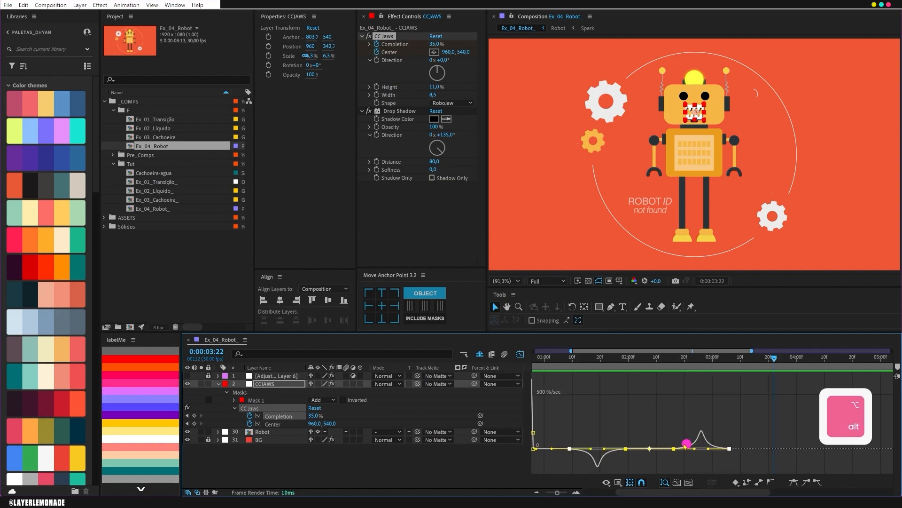
drag(741, 452, 605, 452)
key(shift+F3)
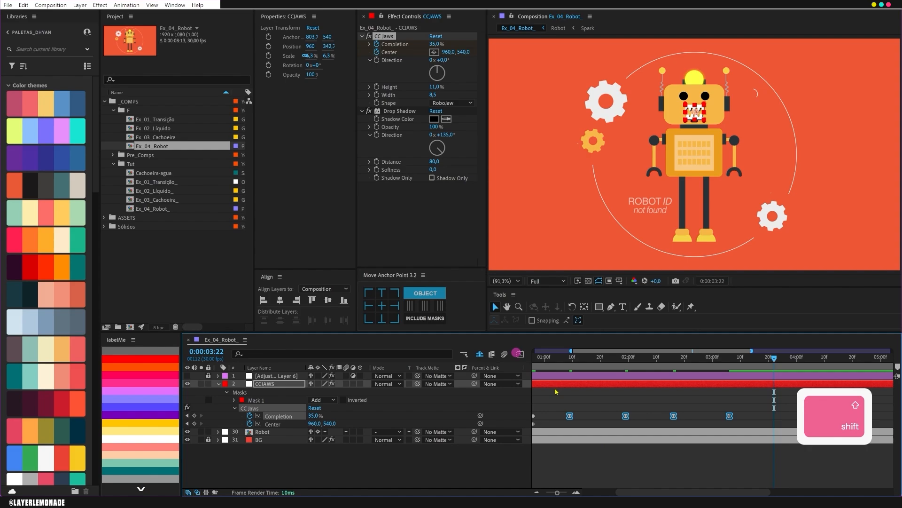
key(space)
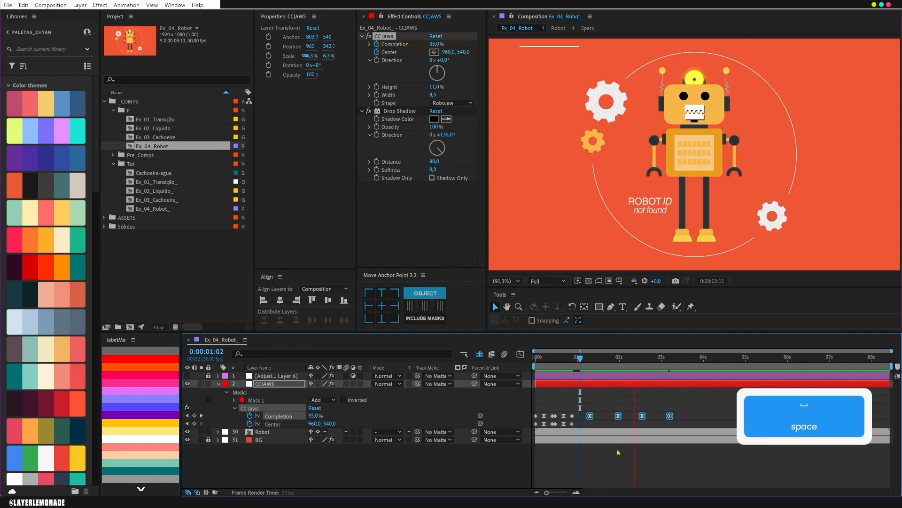
key(space)
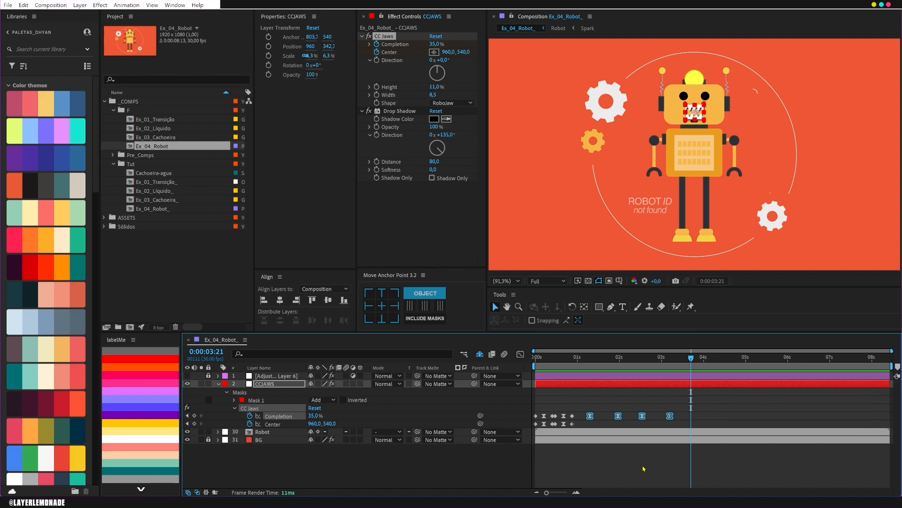
Copy the opening group of Completion and Center keyframes to 0:00:03:29, and preview from the start up to 0:00:05:20
drag(578, 427, 531, 415)
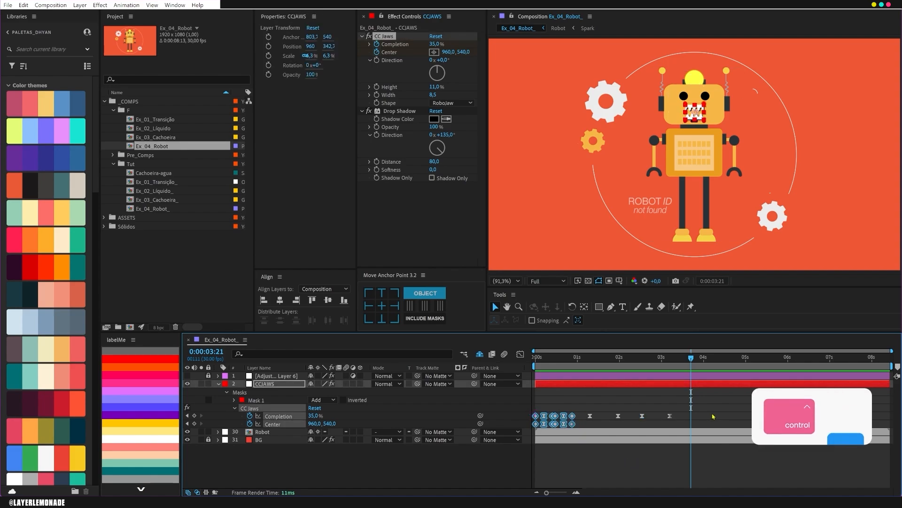
key(ctrl+c)
click(702, 360)
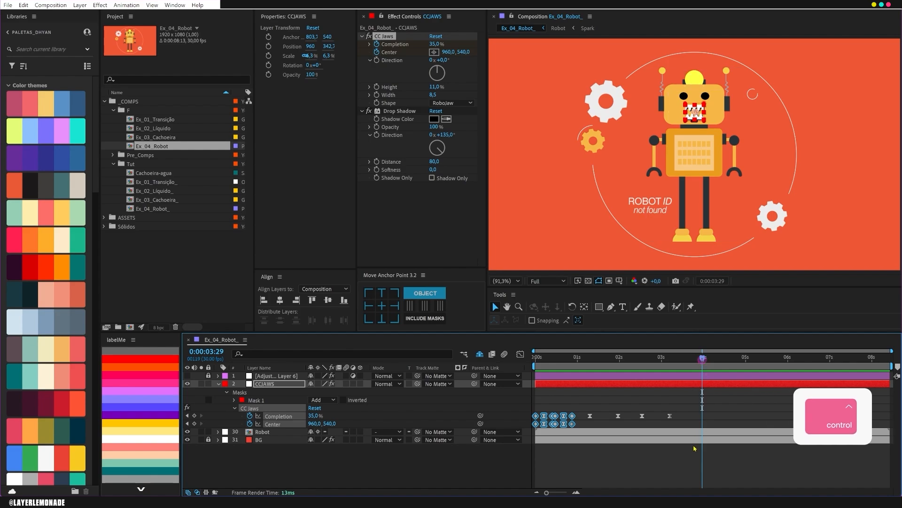
key(ctrl+v)
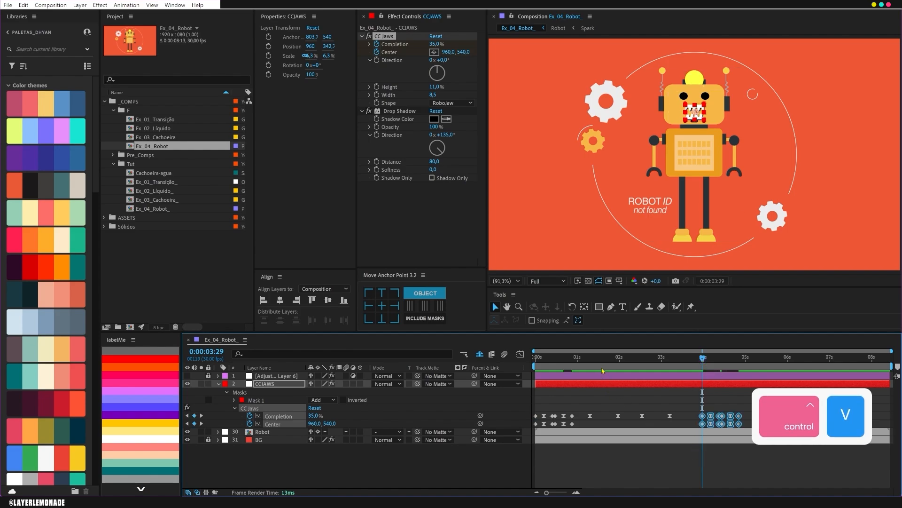
key(space)
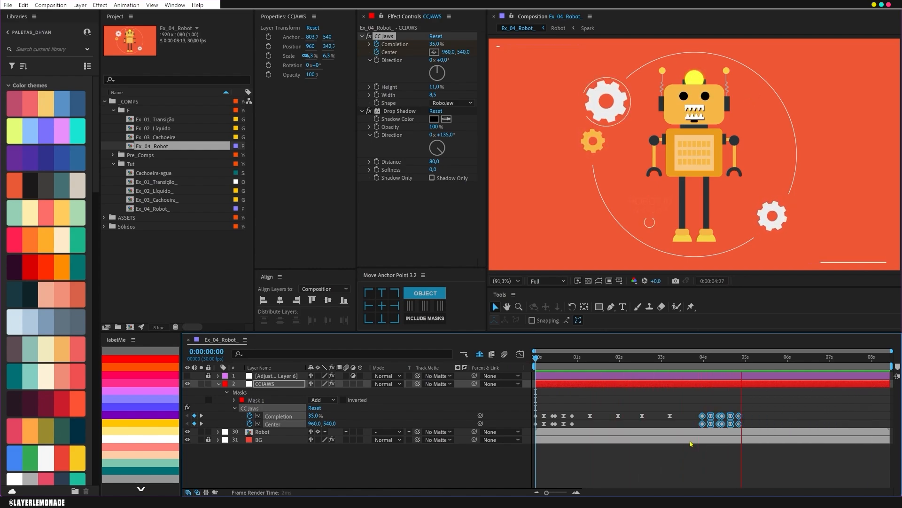
key(space)
Copy the four isolated Completion keyframes between the two chatter groups to 0:00:05:20, and preview from the start
click(670, 415)
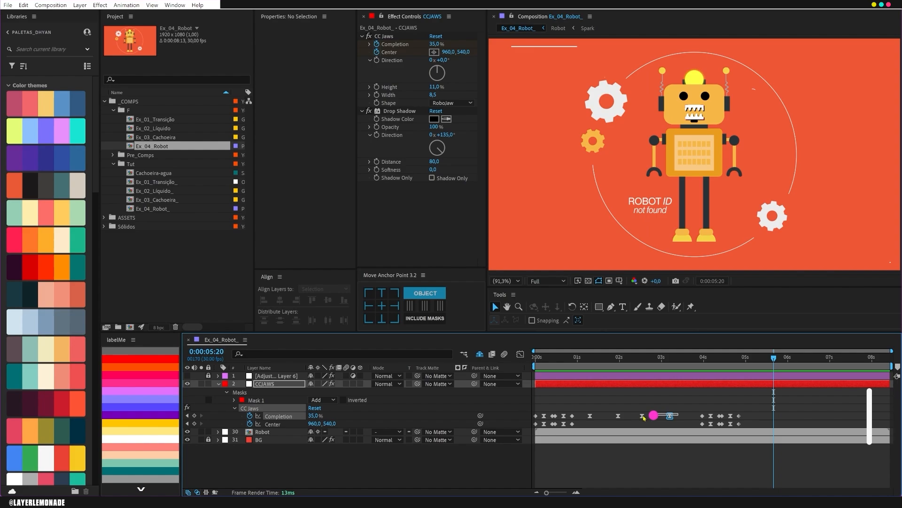
drag(644, 417, 580, 419)
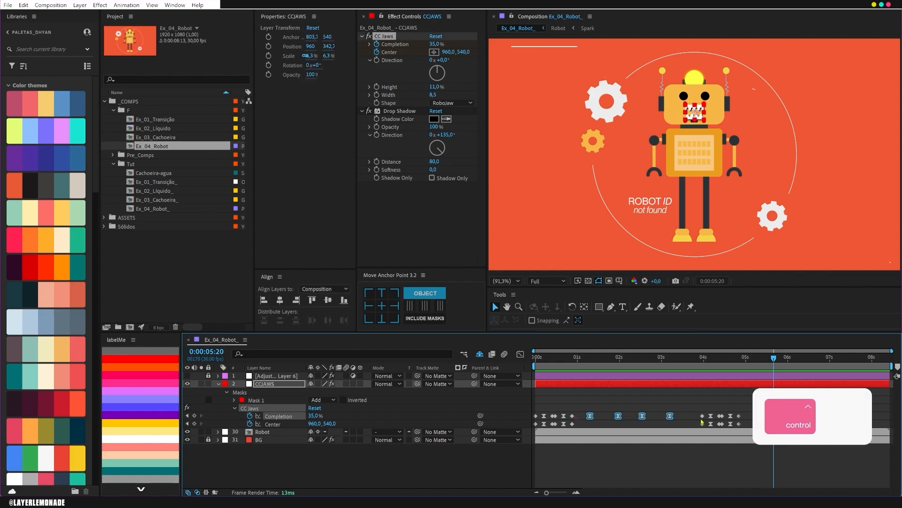
key(ctrl+c)
key(ctrl+v)
click(705, 475)
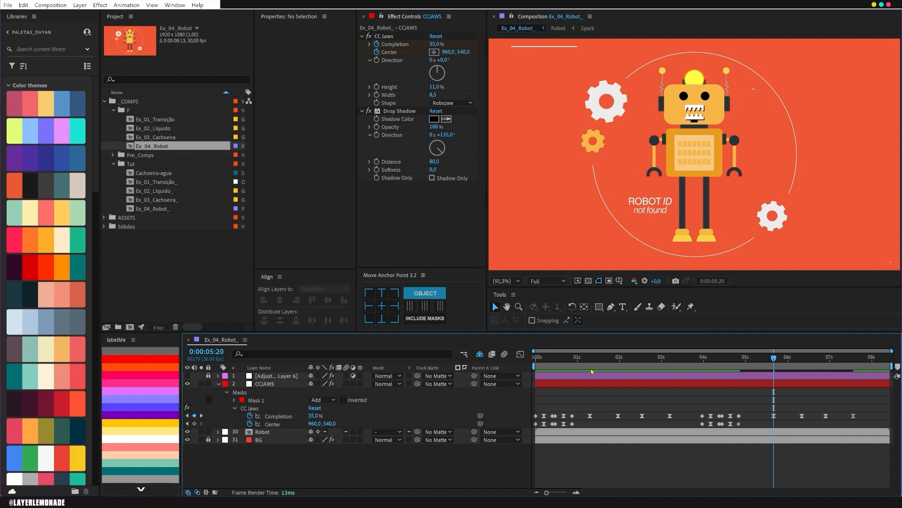
drag(557, 358, 506, 365)
key(space)
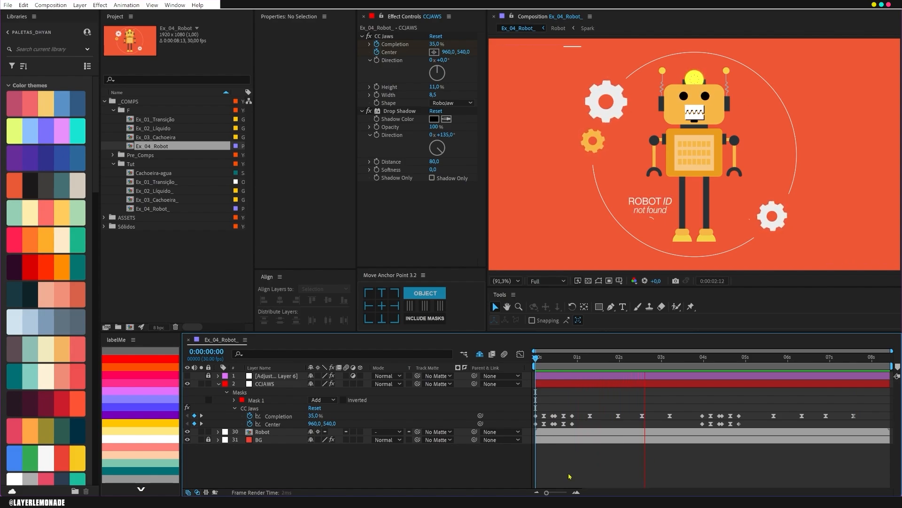
key(space)
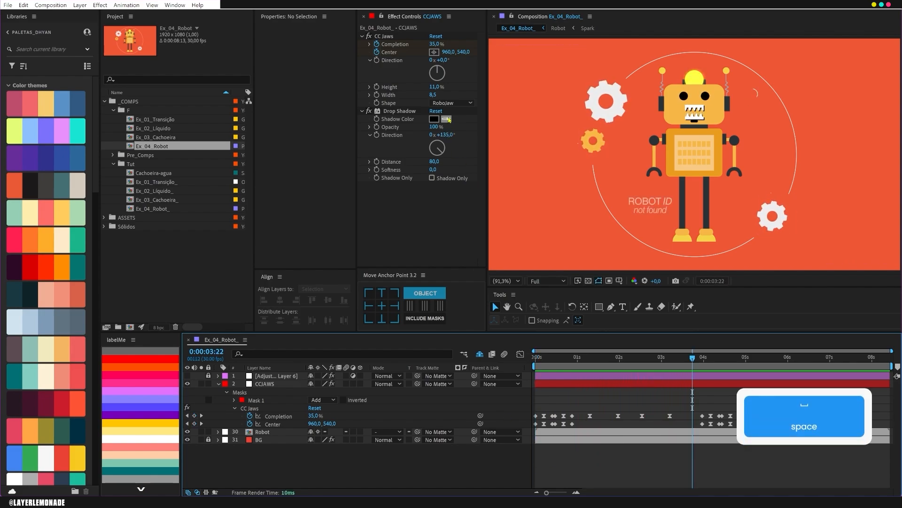
Set the CC Jaws shape to Block and preview the mouth animation from the start
click(452, 103)
click(449, 128)
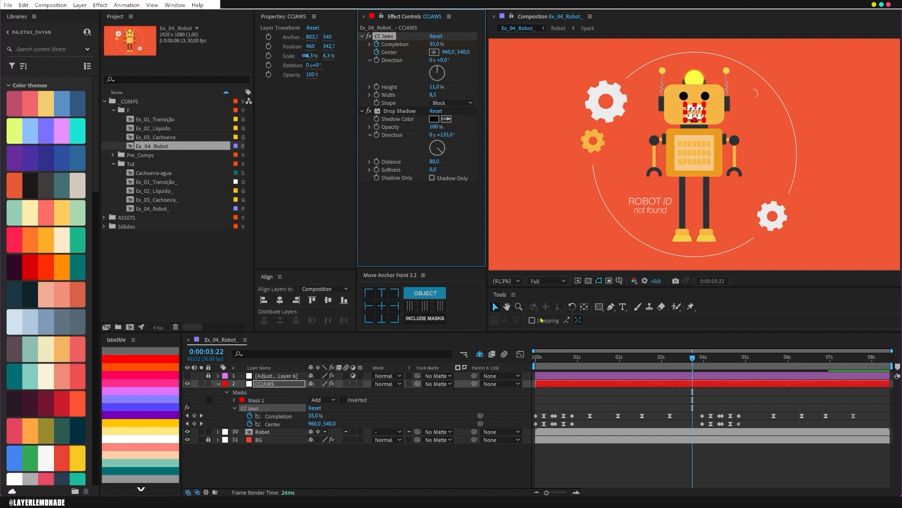
drag(556, 363, 525, 363)
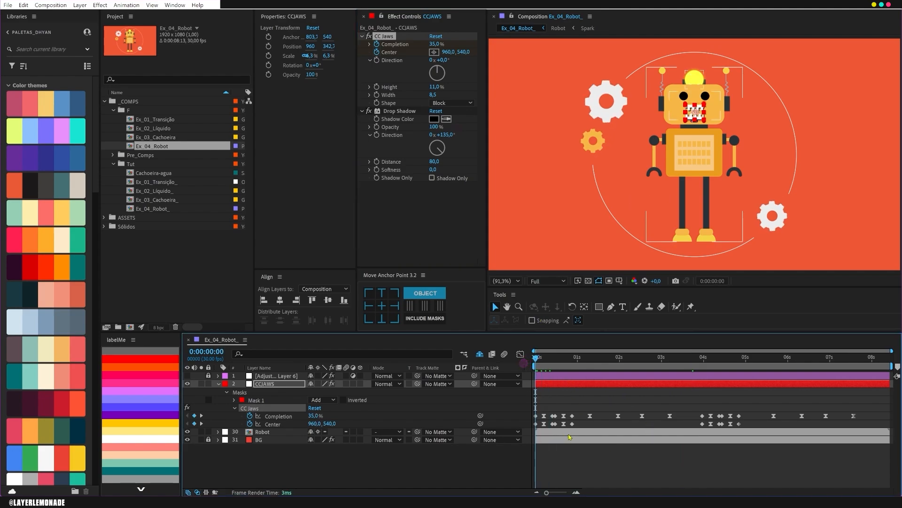
click(563, 467)
key(space)
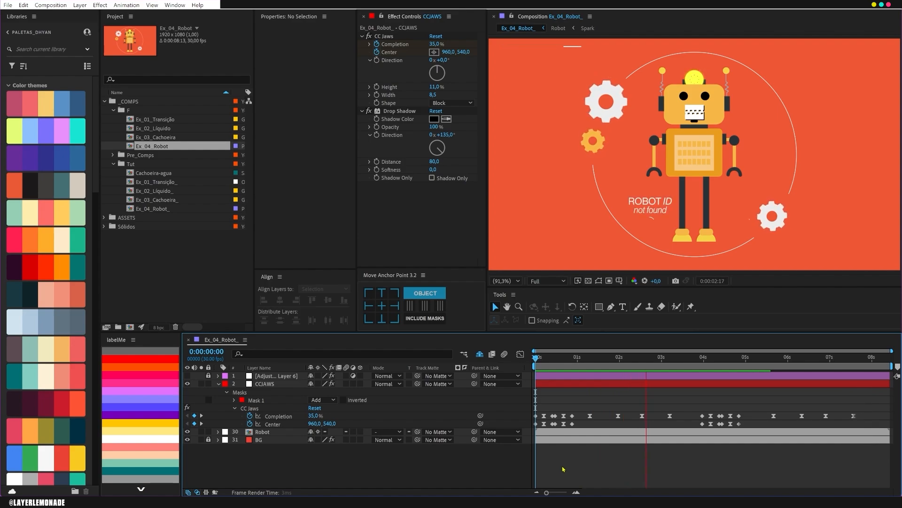
key(space)
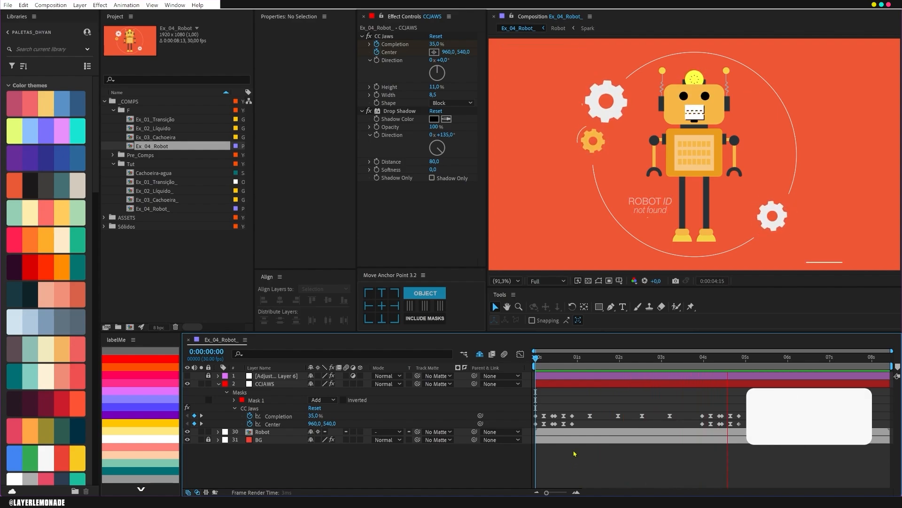
Set the CC Jaws shape back to RoboJaw and preview the mouth animation from the current frame
click(451, 102)
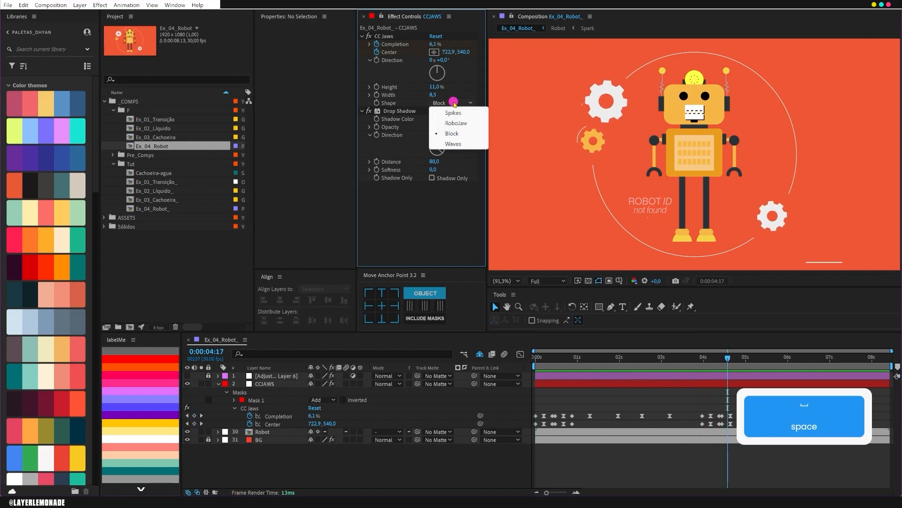
click(455, 123)
click(579, 461)
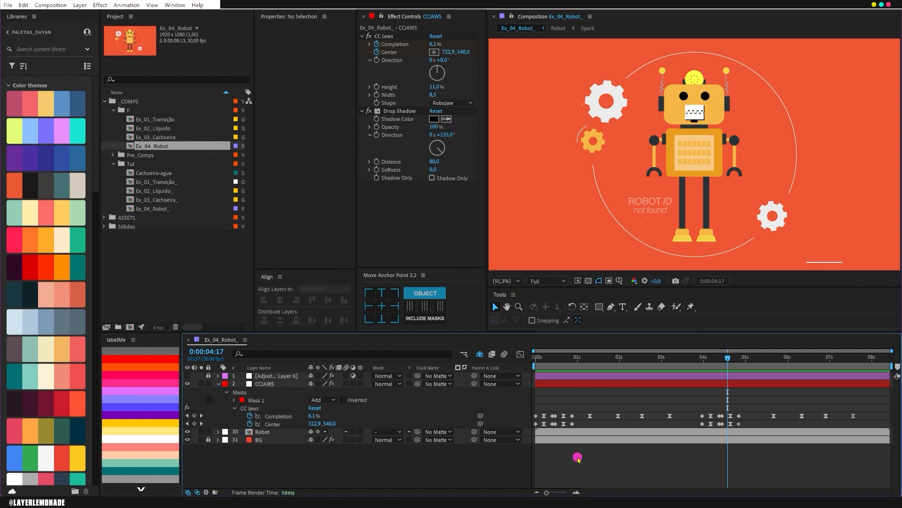
key(space)
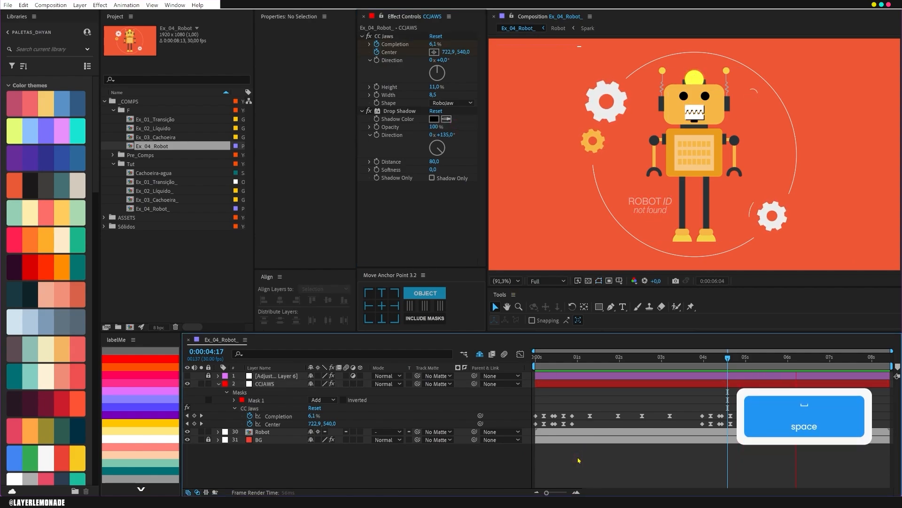